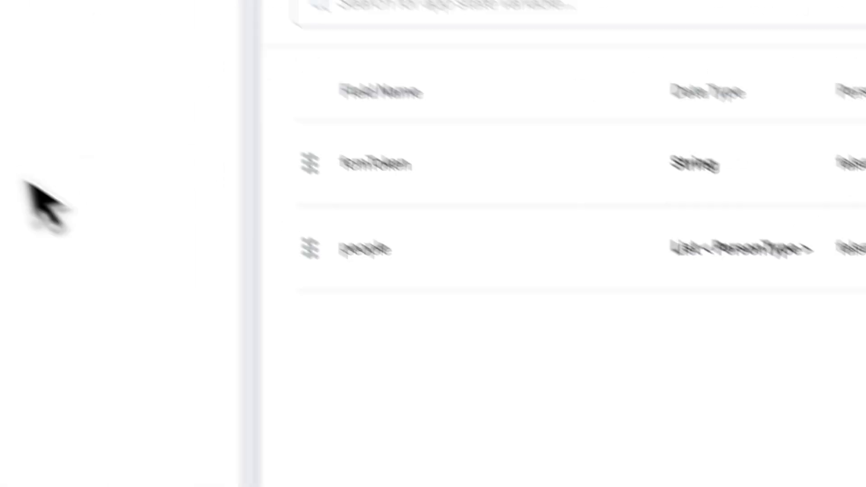
# Look through the project's data sections in FlutterFlow and open the flow3 page.
pyautogui.click(44, 267)
pyautogui.click(47, 317)
pyautogui.click(42, 194)
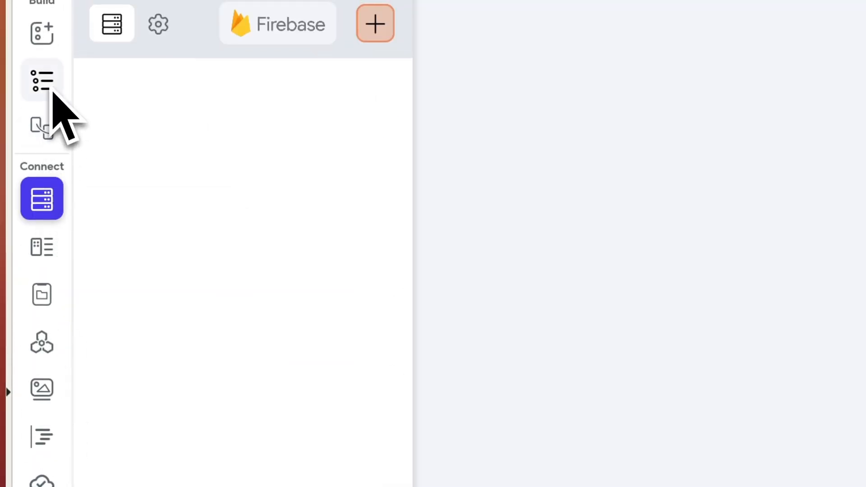
pyautogui.click(43, 82)
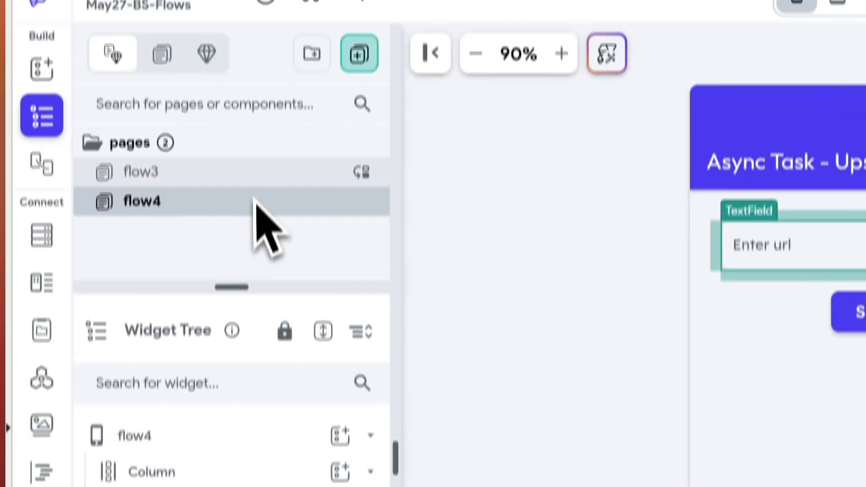
pyautogui.click(239, 172)
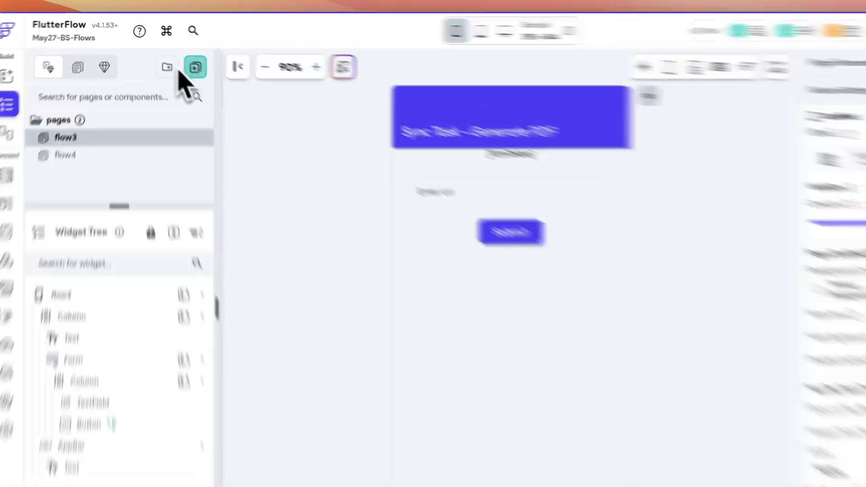
pyautogui.click(359, 95)
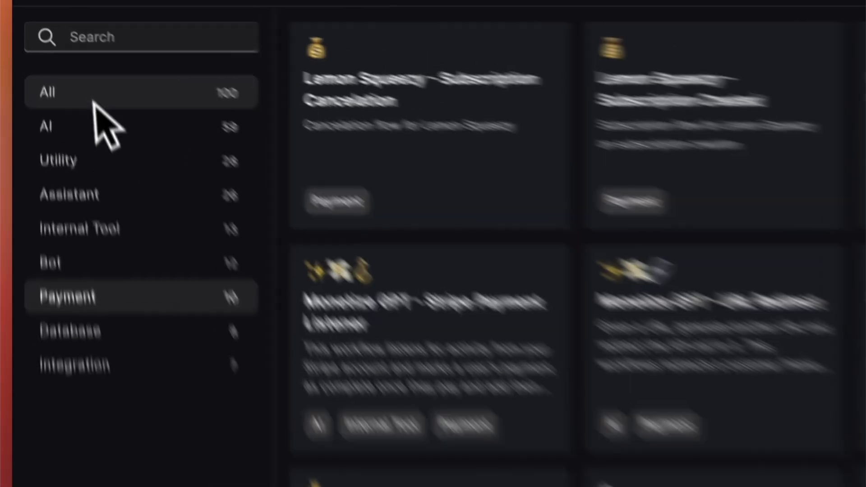
# Switch to BuildShip's template library and browse all templates and the AI category.
pyautogui.click(76, 56)
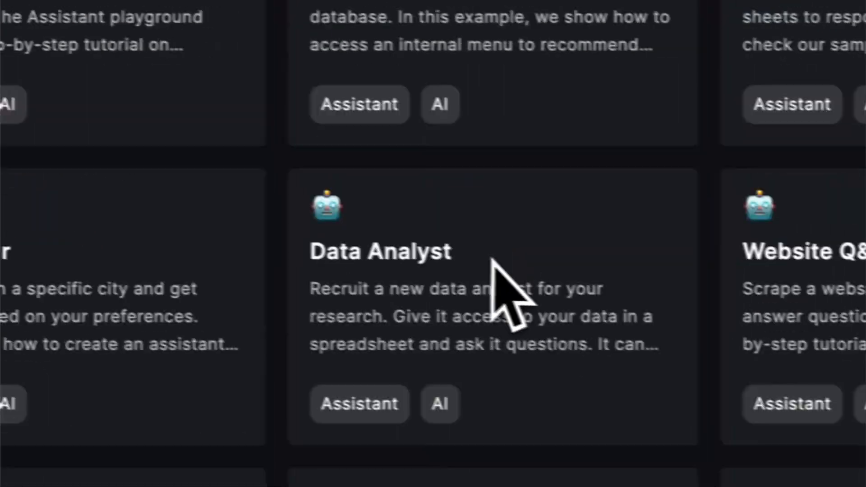
pyautogui.scroll(-15, 492, 260)
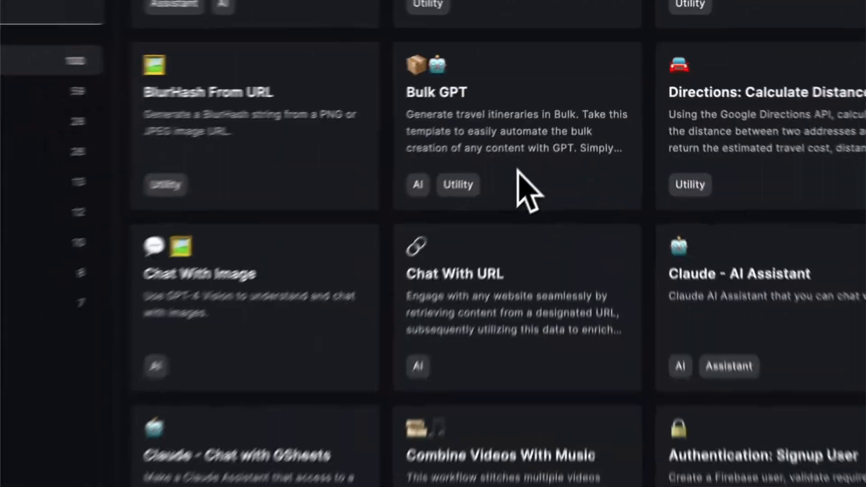
pyautogui.scroll(-10, 533, 153)
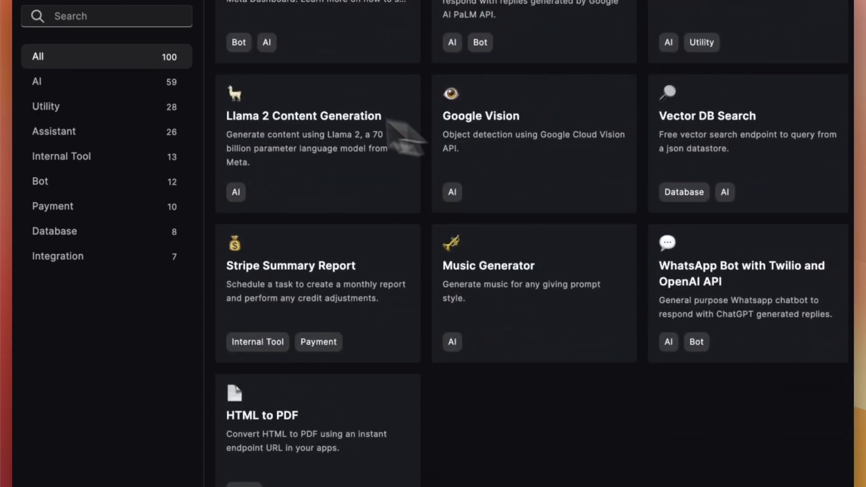
pyautogui.click(138, 85)
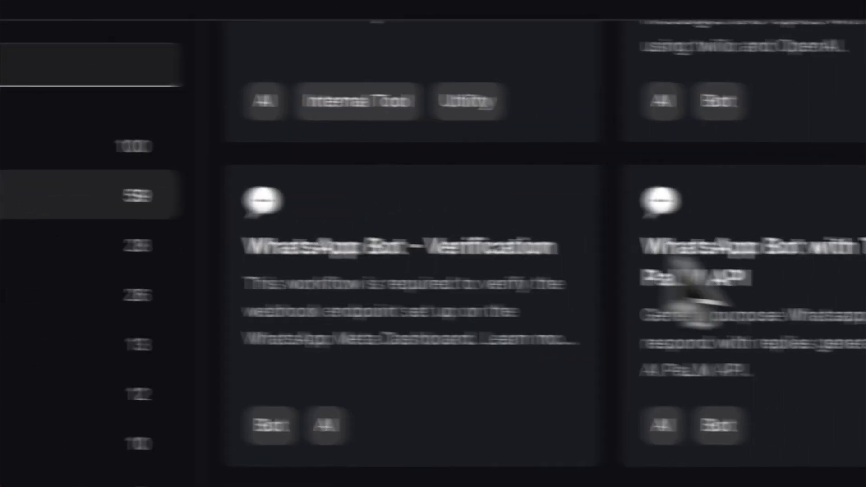
pyautogui.scroll(-15, 668, 300)
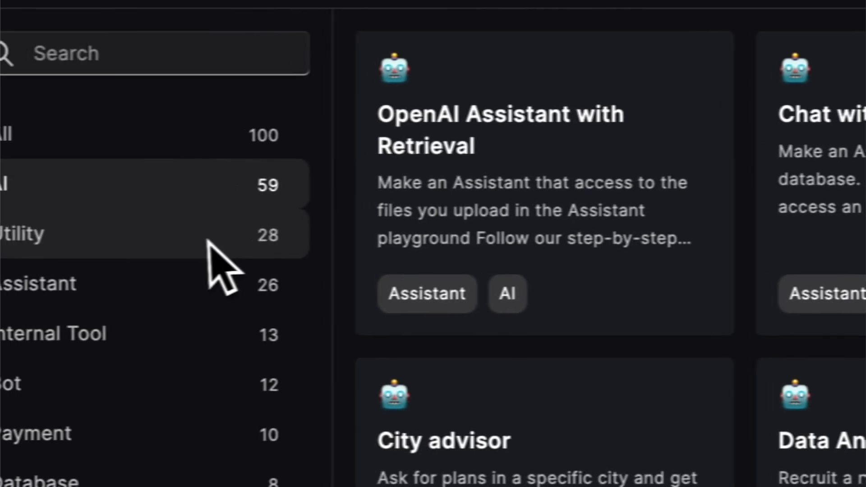
# Browse the workflow templates in the Utility and Assistant categories.
pyautogui.click(209, 237)
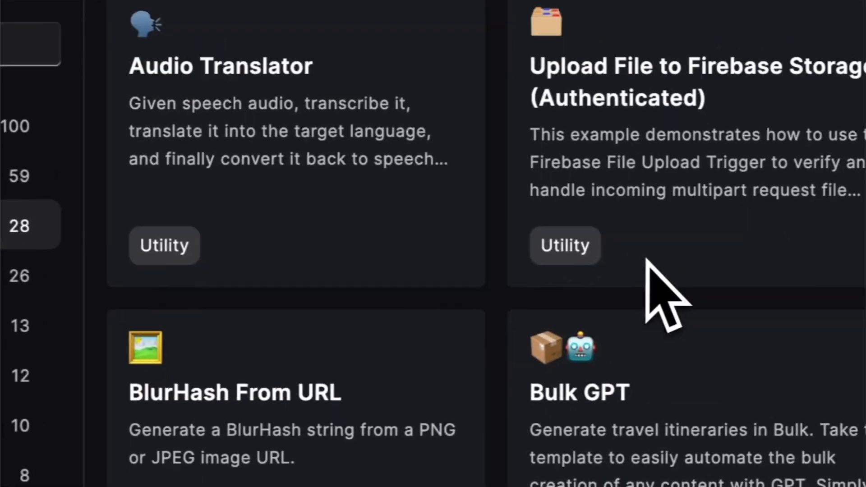
pyautogui.scroll(-10, 647, 259)
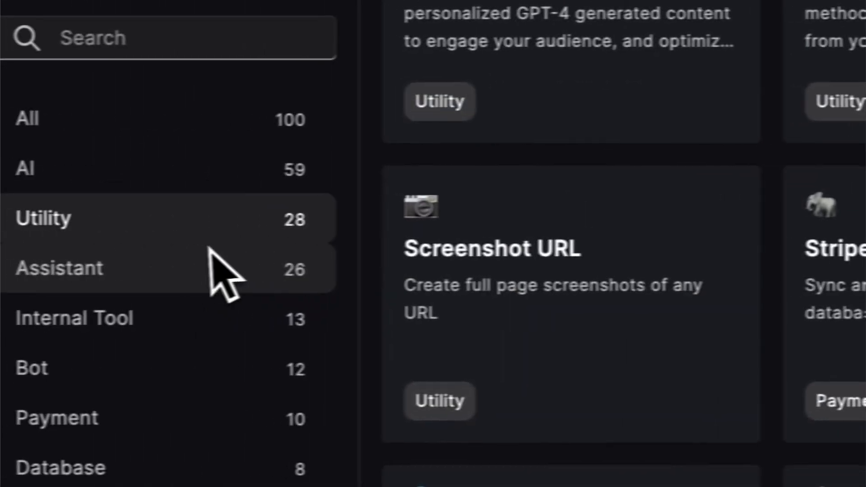
pyautogui.click(209, 248)
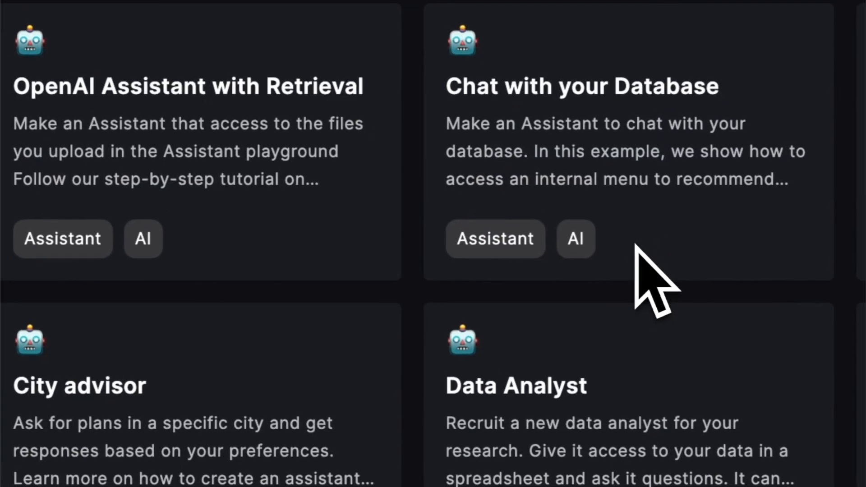
pyautogui.scroll(-5, 634, 246)
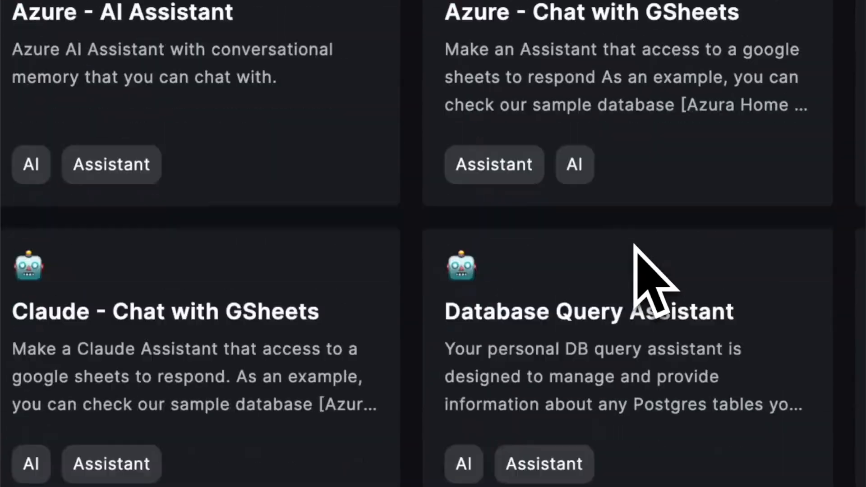
pyautogui.scroll(-3, 634, 246)
# Browse the workflow templates in the Internal Tool and Bot categories.
pyautogui.click(194, 269)
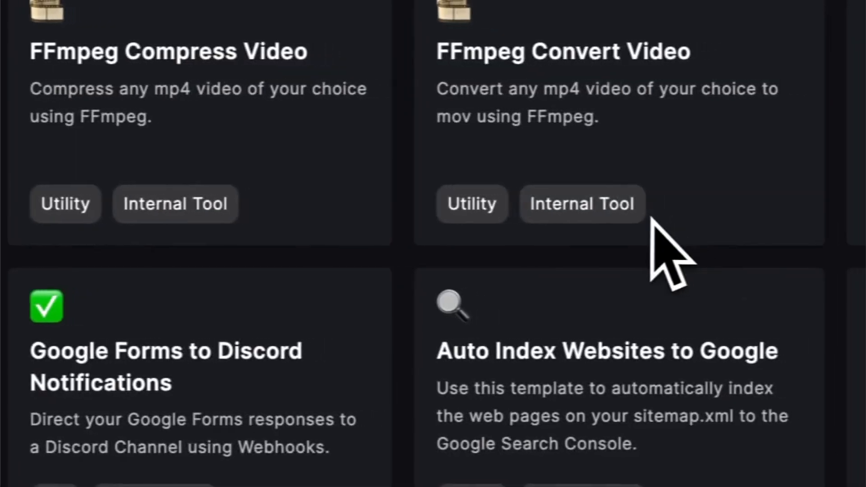
pyautogui.scroll(-5, 645, 225)
pyautogui.click(222, 276)
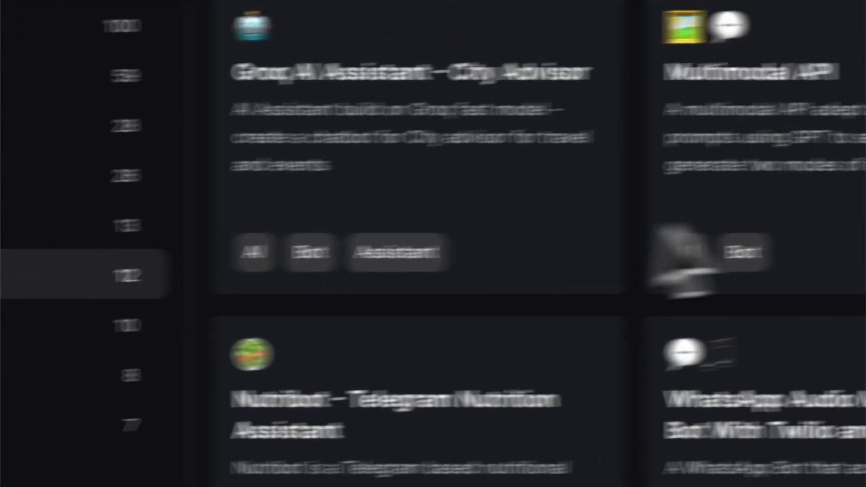
pyautogui.scroll(3, 649, 225)
pyautogui.scroll(-3, 636, 226)
# Browse the workflow templates in the Payment, Database and Integration categories.
pyautogui.click(85, 325)
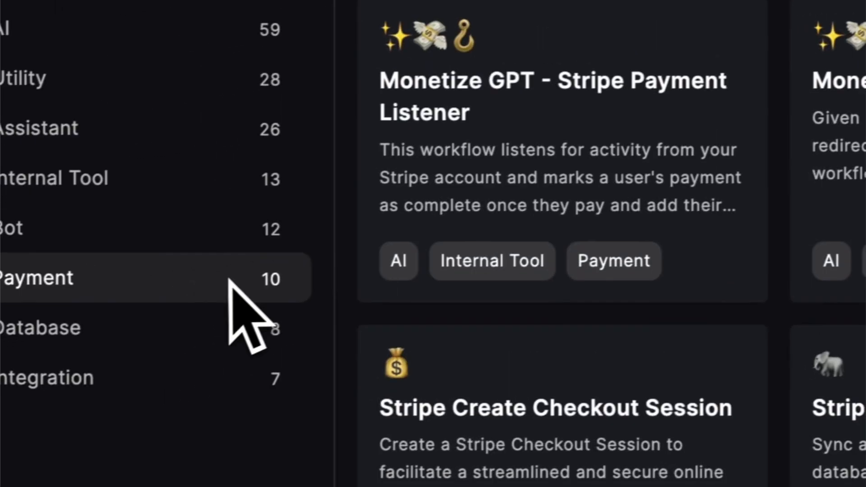
pyautogui.scroll(3, 691, 201)
pyautogui.scroll(-3, 644, 207)
pyautogui.scroll(3, 639, 208)
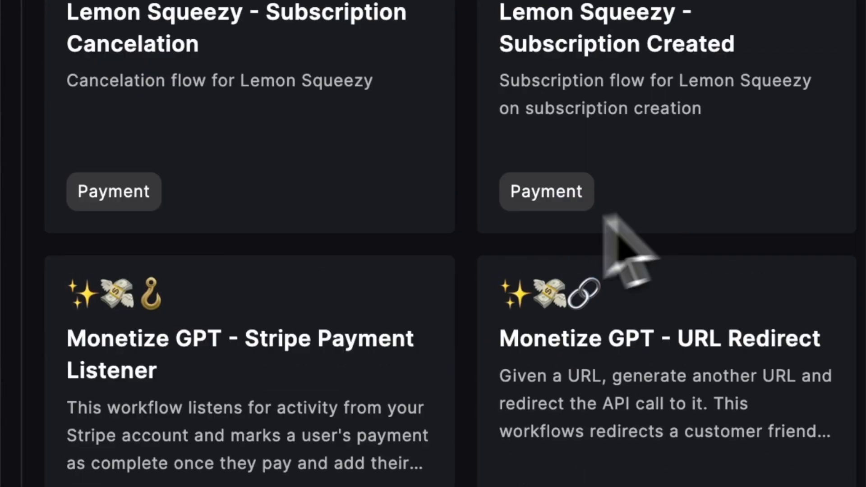
pyautogui.click(162, 296)
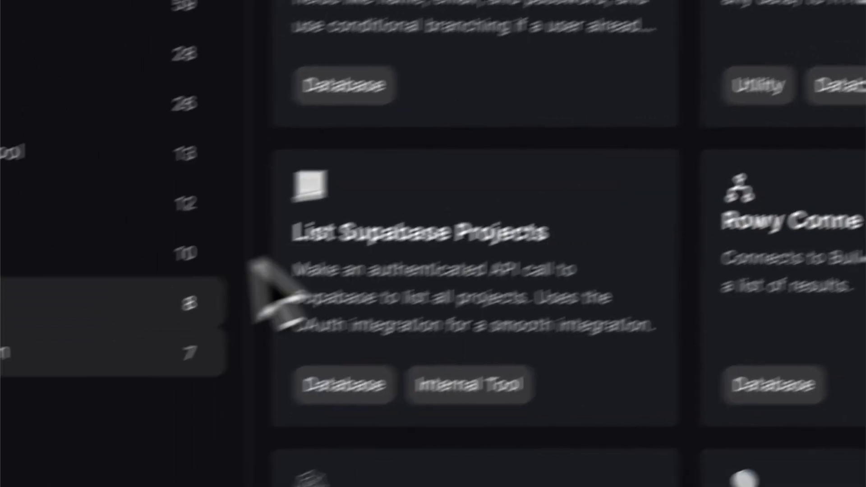
pyautogui.click(131, 356)
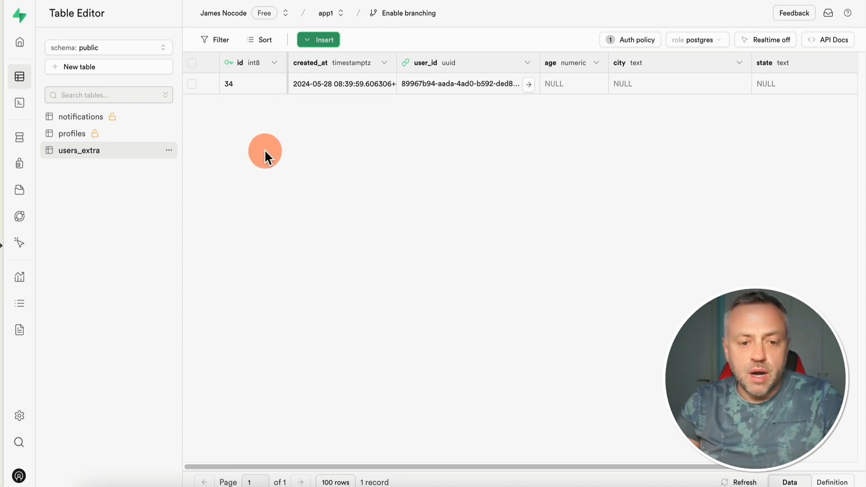
# Switch Supabase's Table Editor to the auth schema and open its users table.
pyautogui.click(131, 47)
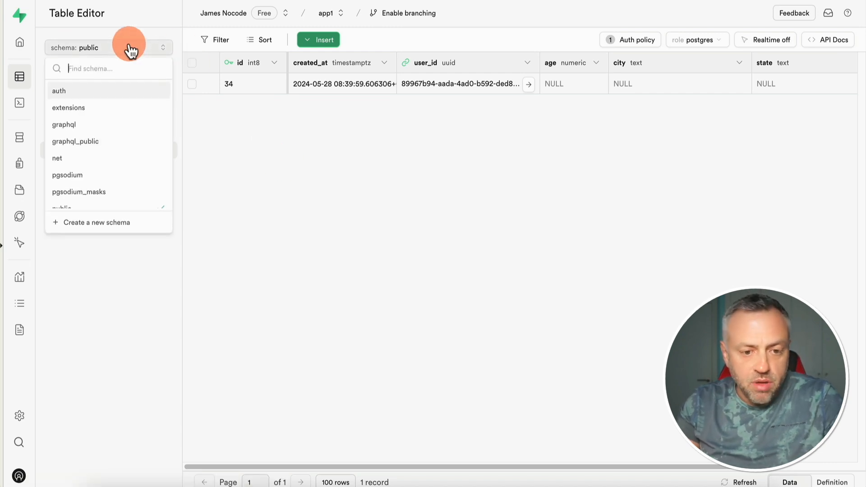
pyautogui.click(94, 90)
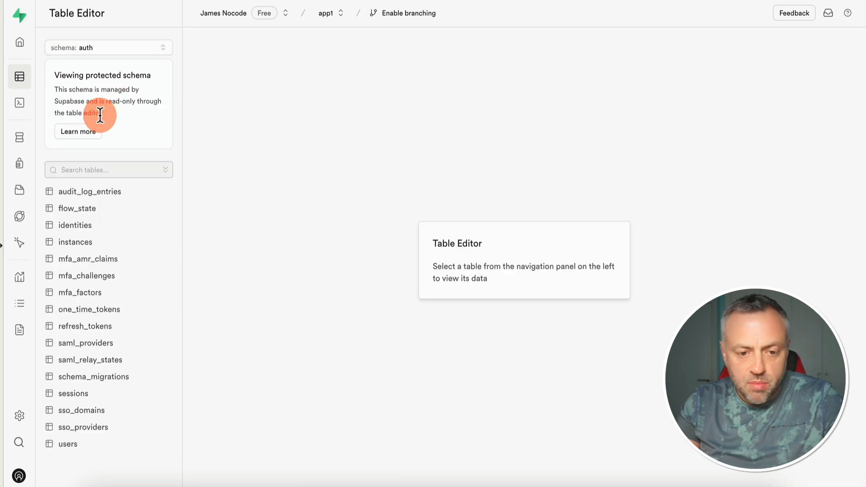
pyautogui.click(86, 444)
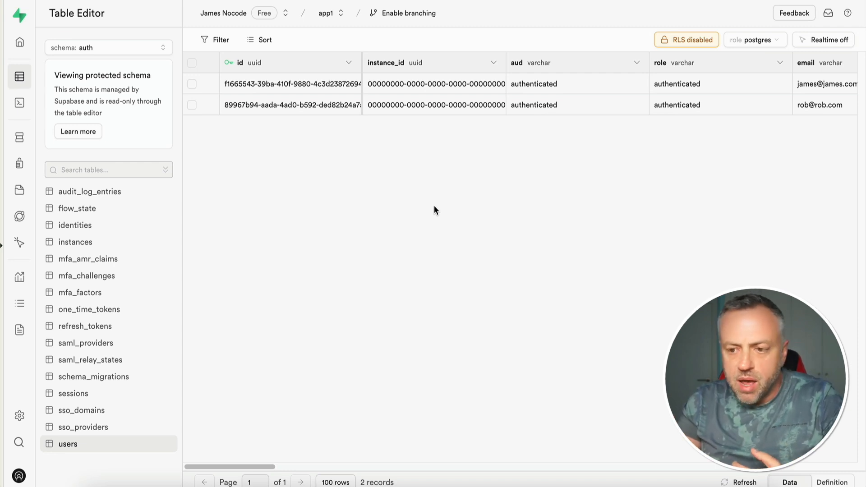
# Open the Authentication user list and view the options for adding a user.
pyautogui.moveTo(18, 140)
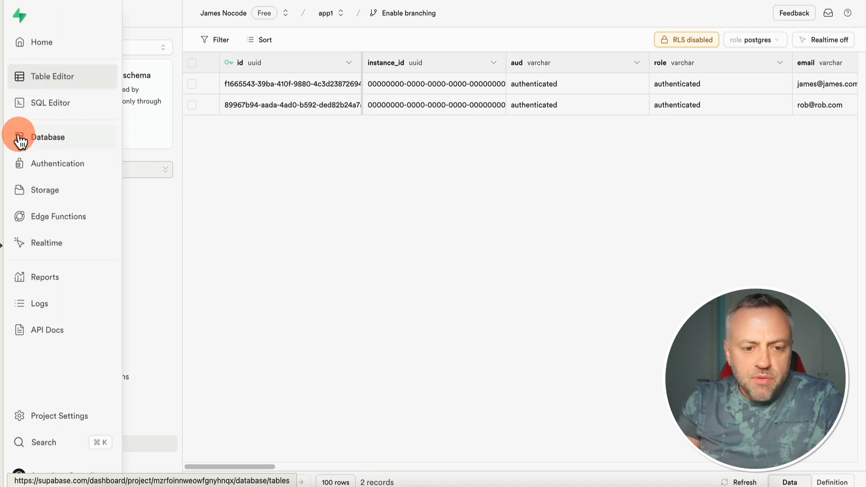
pyautogui.click(47, 166)
pyautogui.click(838, 53)
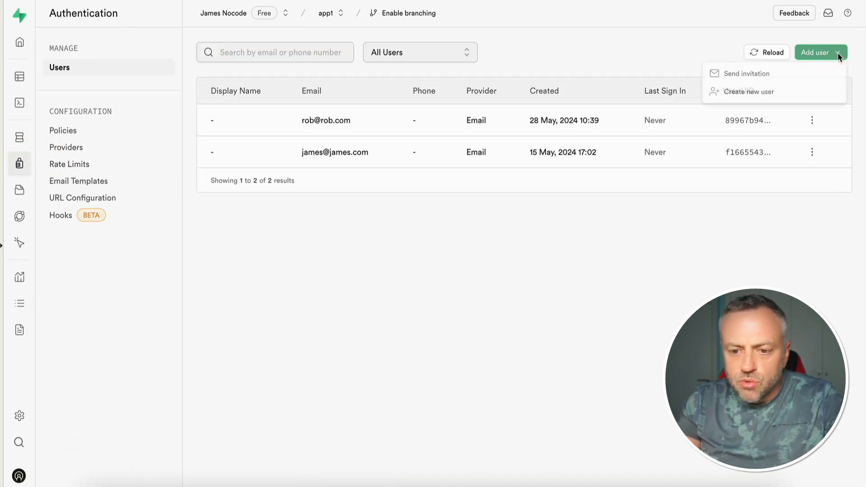
pyautogui.click(384, 292)
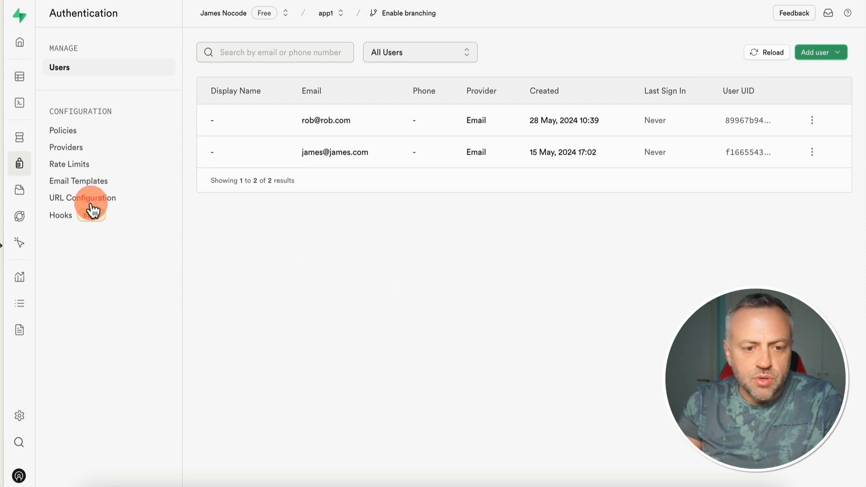
# Return to the Table Editor to view the auth schema's users table.
pyautogui.moveTo(29, 91)
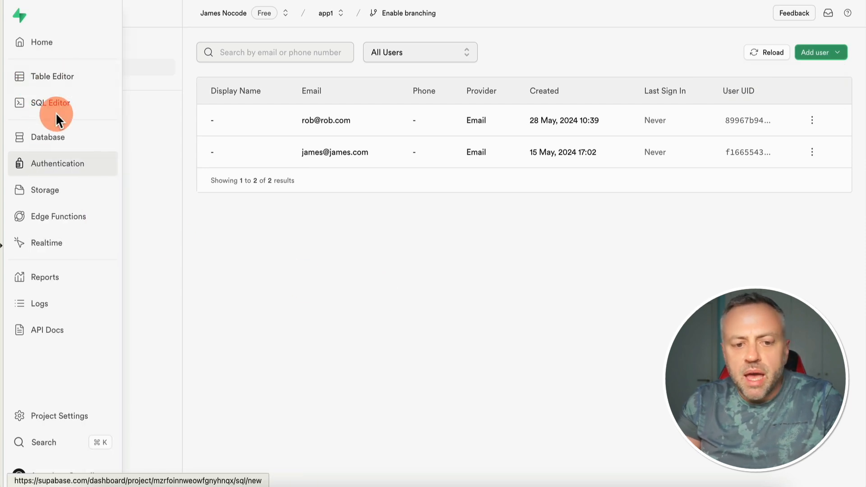
pyautogui.click(67, 78)
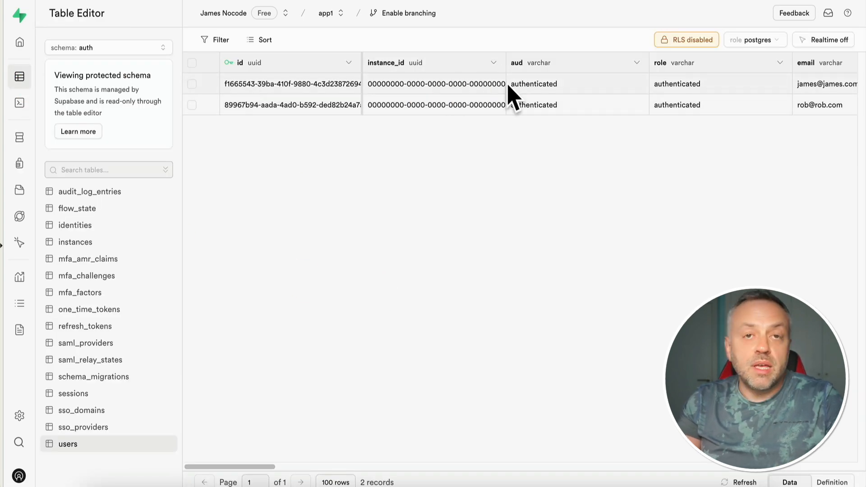
pyautogui.click(474, 155)
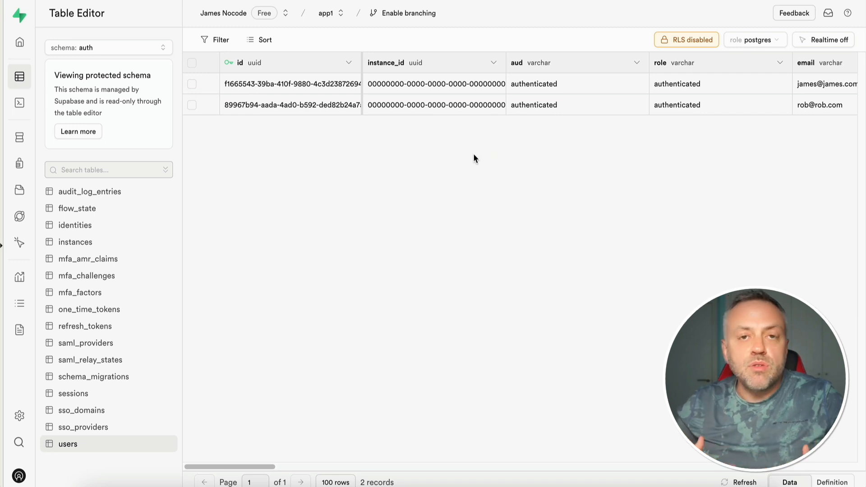
# Switch to BuildShip and examine the 1 Event Trigger workflow's Supabase Trigger and its record-creation node.
pyautogui.click(122, 1)
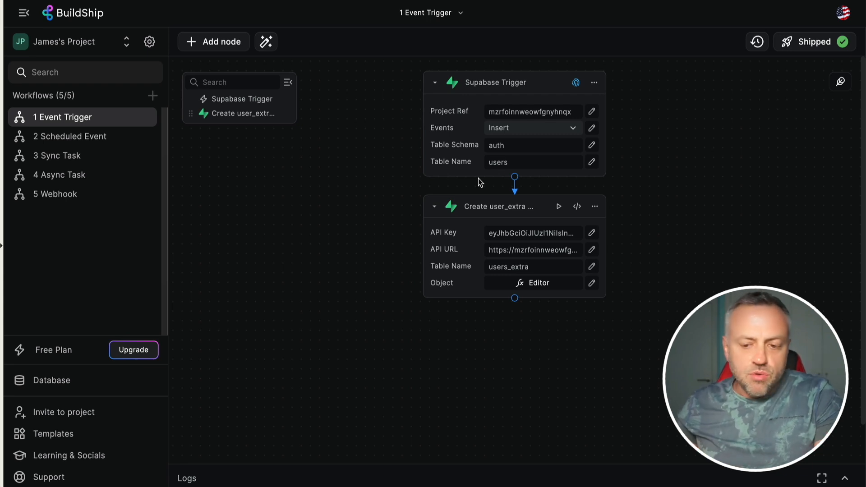
pyautogui.click(514, 204)
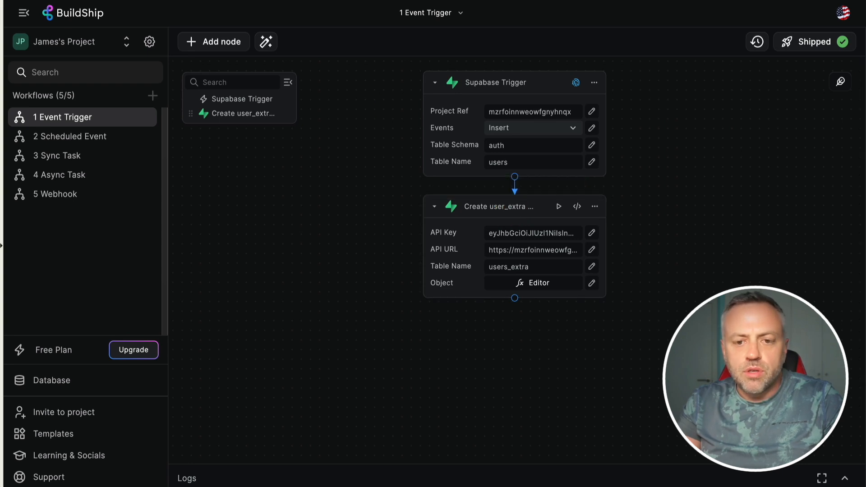
# Switch to Supabase and open the users_extra table in the public schema to examine its records.
pyautogui.click(345, 1)
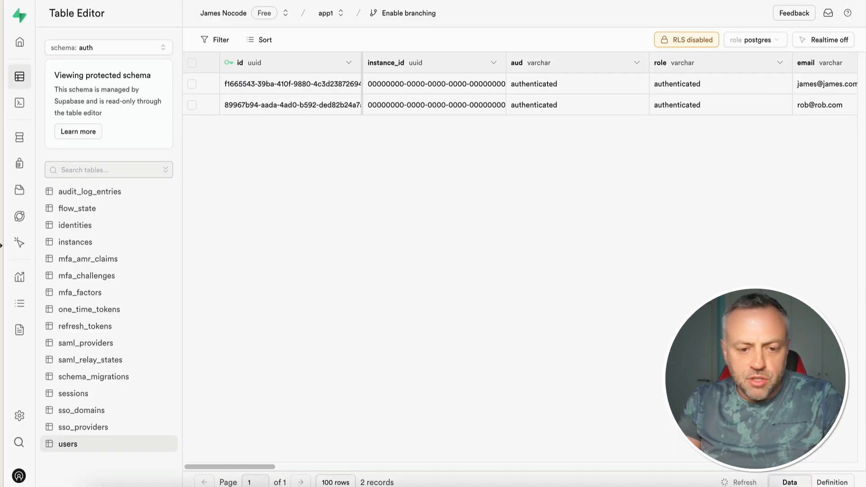
pyautogui.click(93, 47)
pyautogui.scroll(-3, 85, 162)
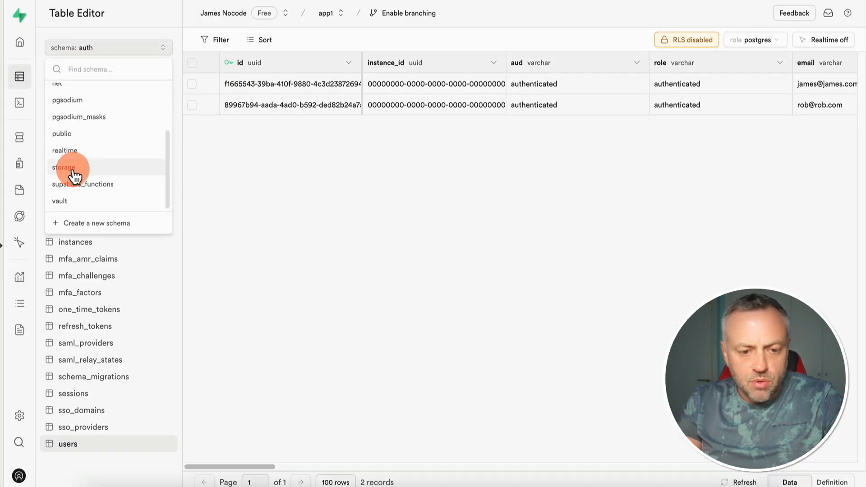
pyautogui.click(88, 135)
pyautogui.click(95, 153)
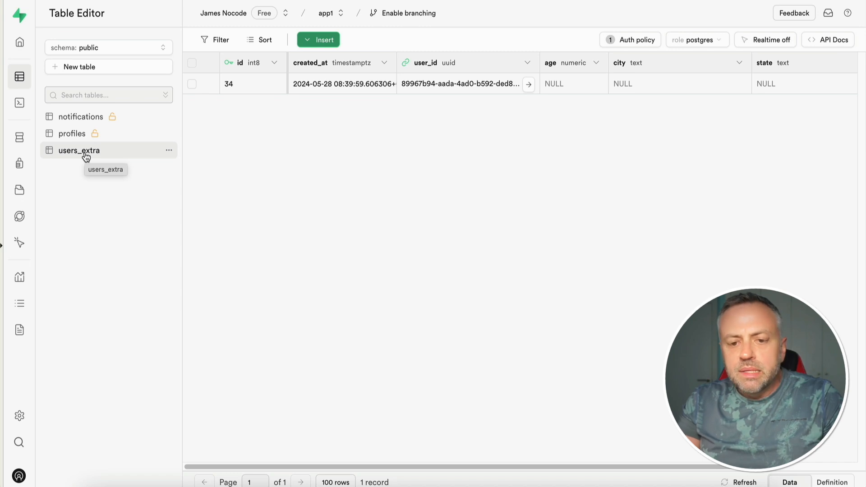
pyautogui.click(415, 105)
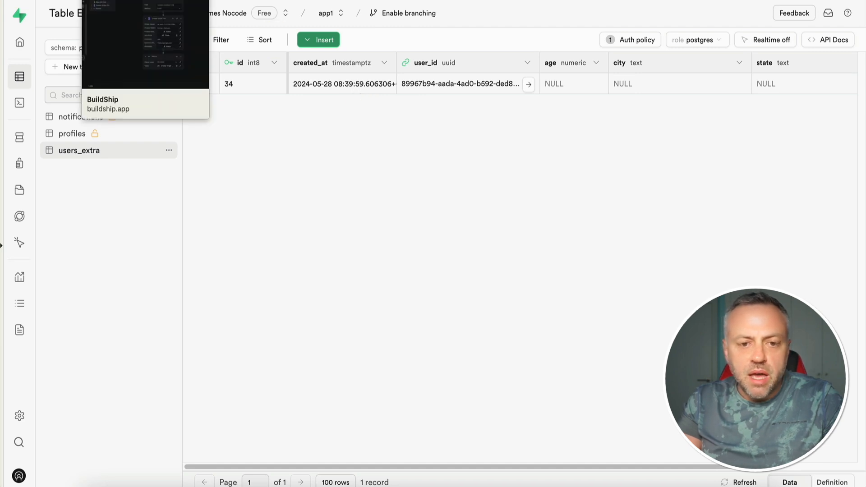
# Switch to BuildShip and show the run logs of the 1 Event Trigger workflow.
pyautogui.click(113, 0)
pyautogui.click(846, 479)
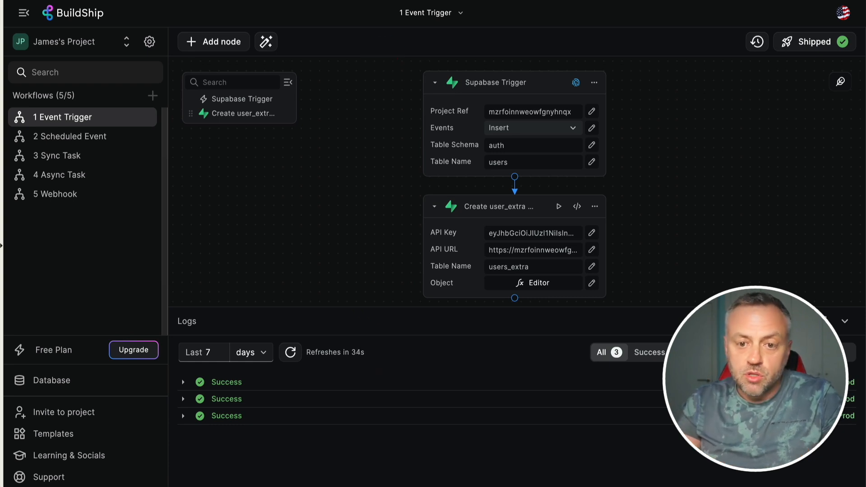
# Switch to Supabase and open the form for creating a new user in the project's Authentication section.
pyautogui.click(325, 0)
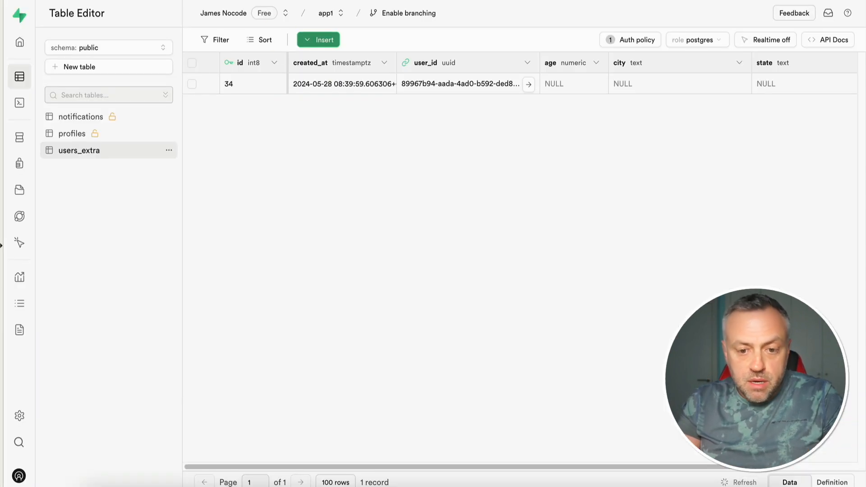
pyautogui.moveTo(28, 101)
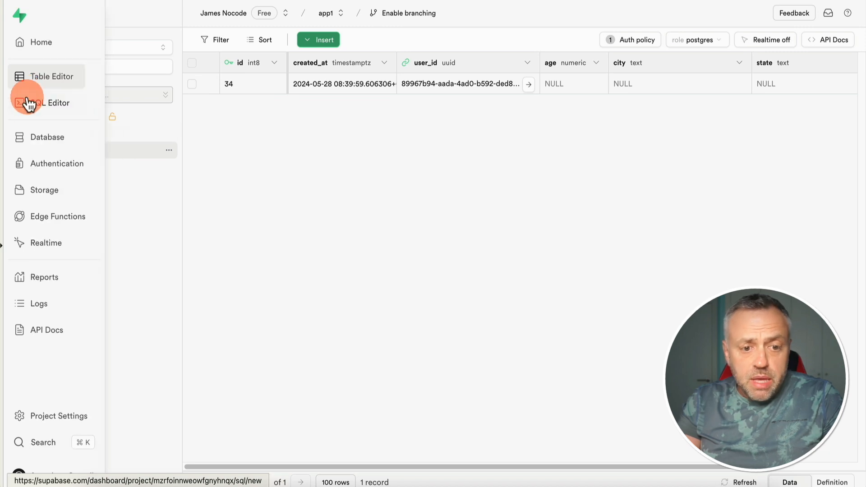
pyautogui.click(58, 165)
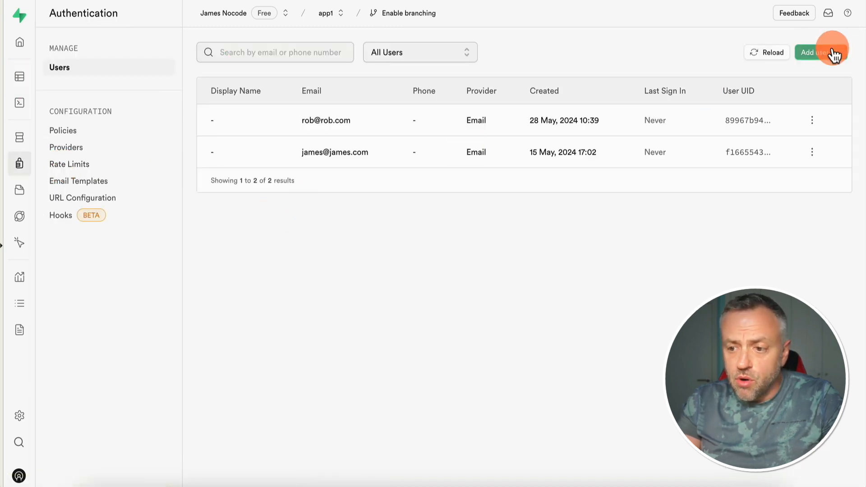
pyautogui.click(834, 54)
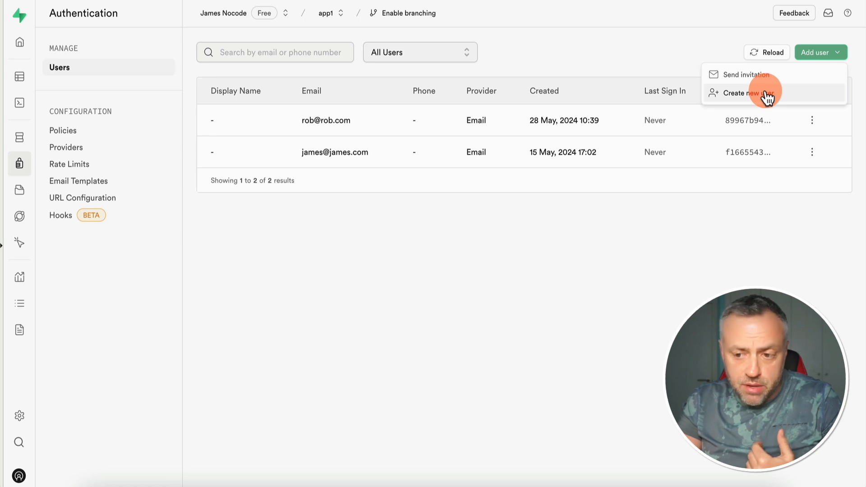
pyautogui.click(743, 99)
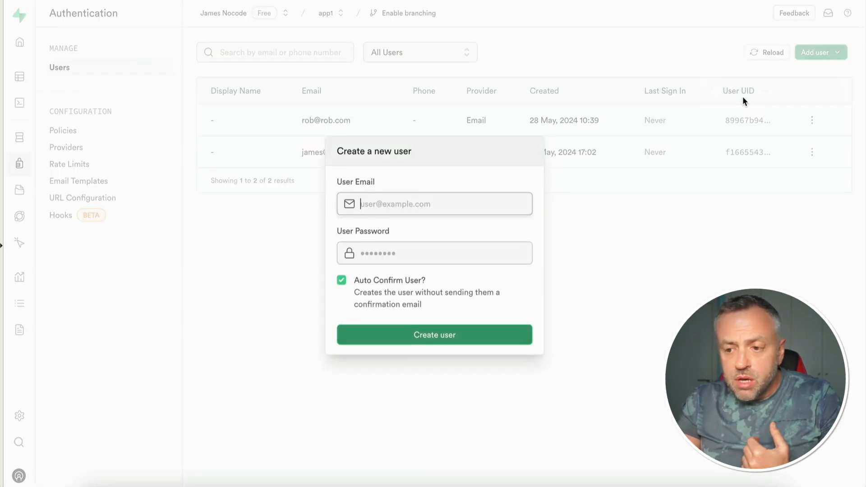
# Enter the new user's email and password and create the user with Auto Confirm User enabled.
pyautogui.click(441, 203)
pyautogui.write('tom@tom.com')
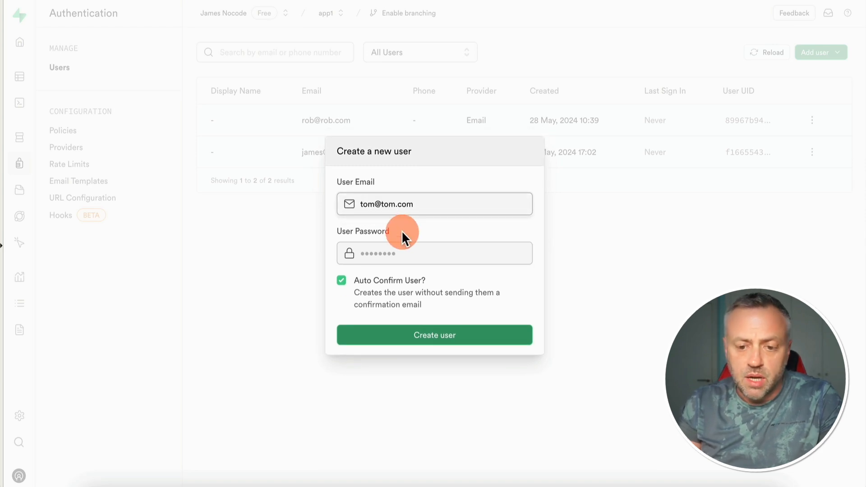
pyautogui.click(410, 250)
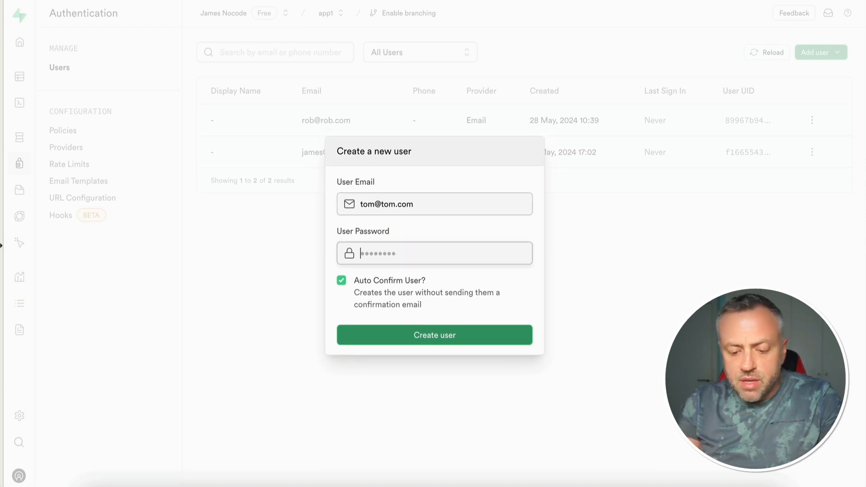
pyautogui.write('••')
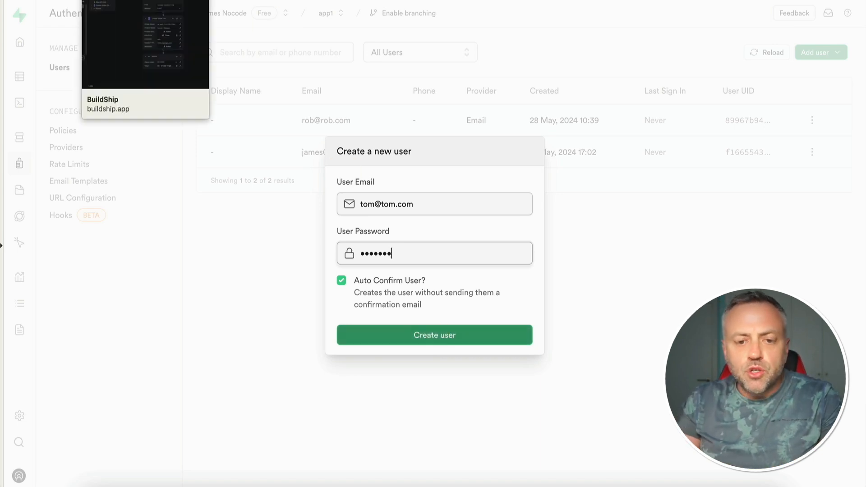
pyautogui.click(140, 1)
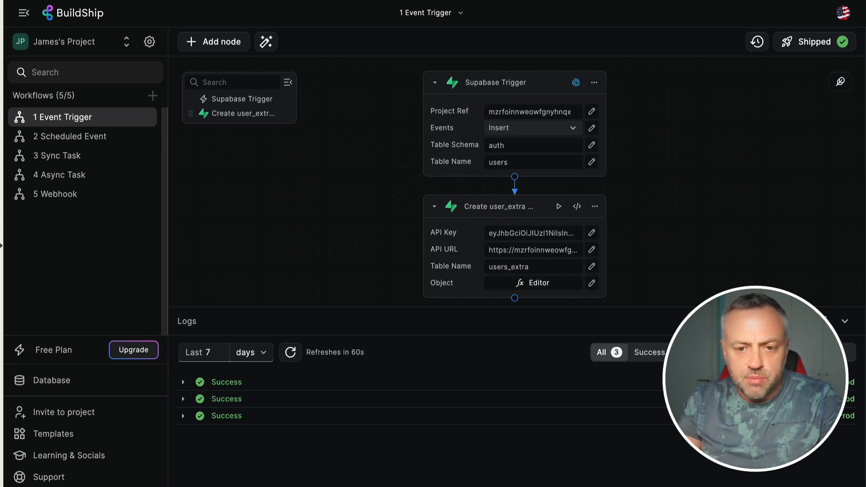
pyautogui.click(316, 1)
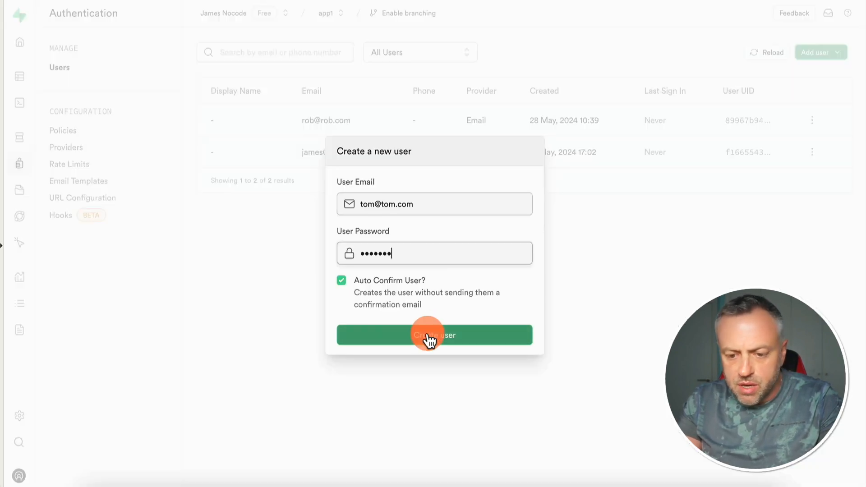
pyautogui.click(439, 335)
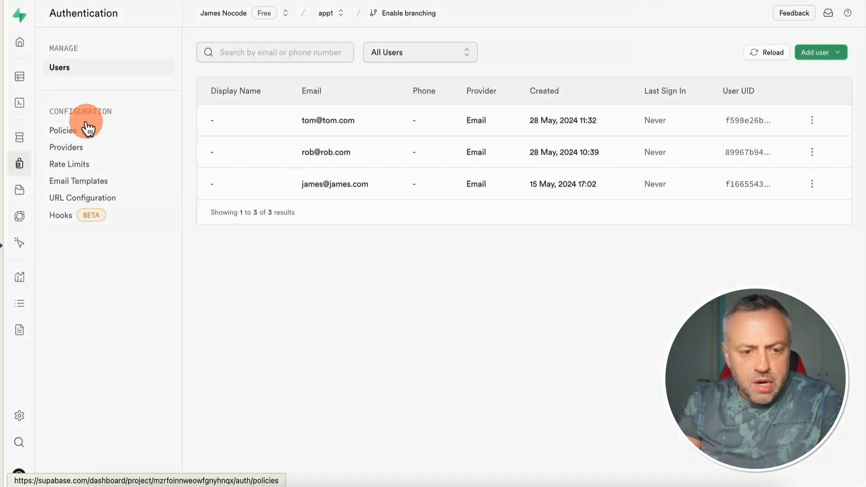
# Return to the Table Editor and view the records of the users_extra table in the public schema.
pyautogui.moveTo(29, 85)
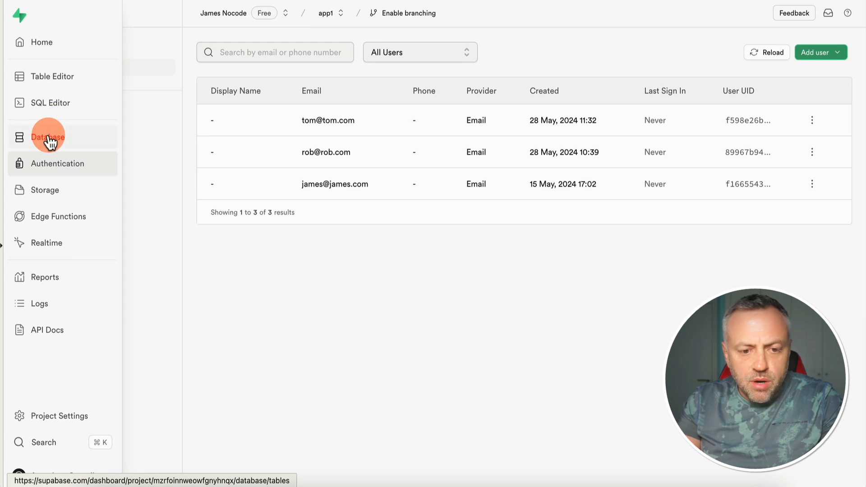
pyautogui.click(50, 137)
pyautogui.click(27, 82)
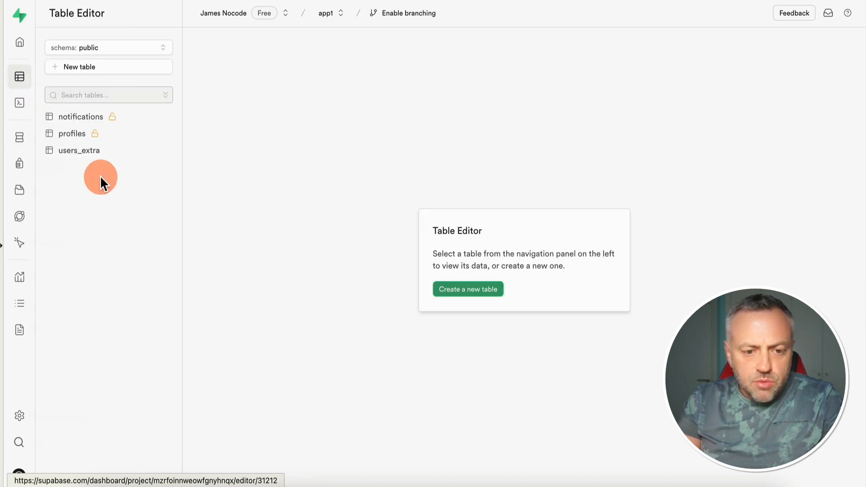
pyautogui.click(88, 152)
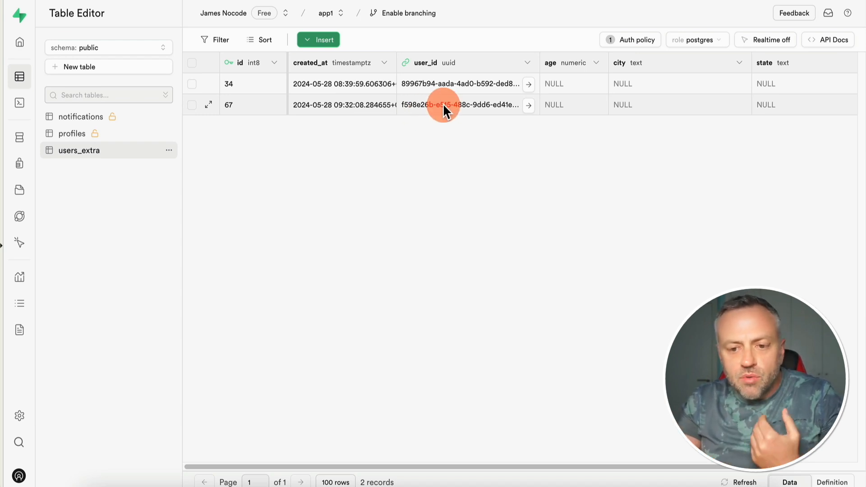
# Switch to BuildShip, refresh the workflow's run logs and inspect the oldest run's Create user_extra row entry, including its error, before collapsing the logs.
pyautogui.click(151, 1)
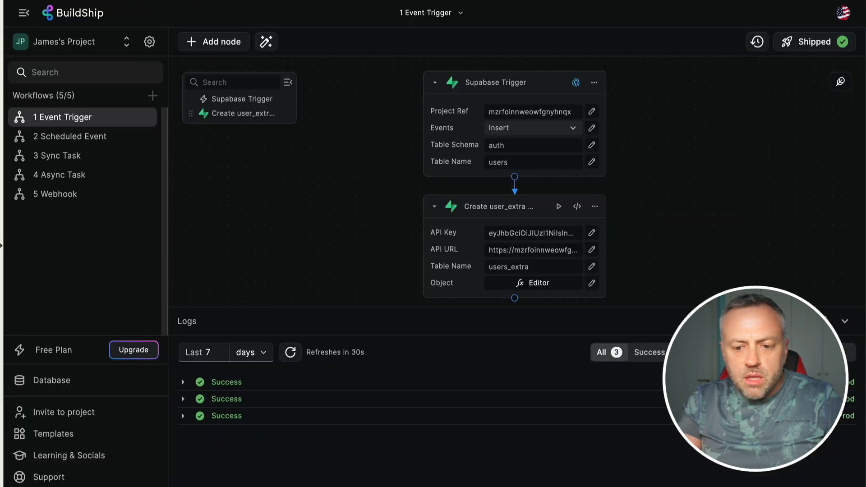
pyautogui.click(291, 352)
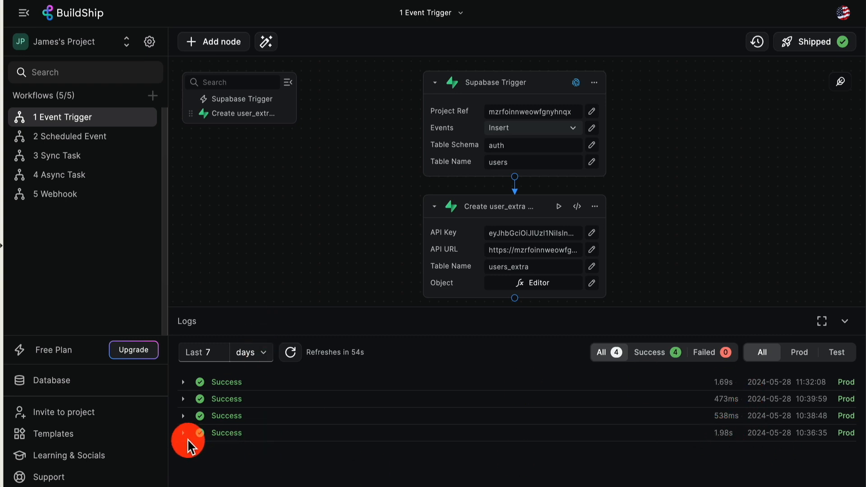
pyautogui.click(183, 432)
pyautogui.scroll(-1, 311, 416)
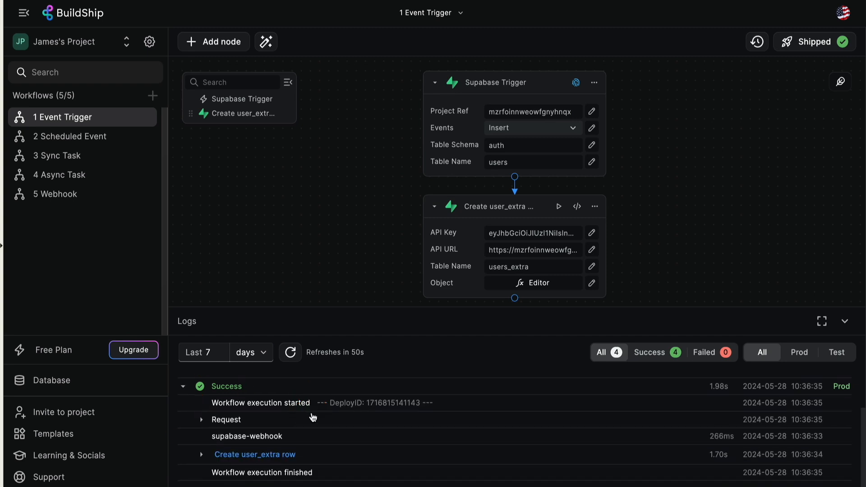
pyautogui.click(200, 456)
pyautogui.scroll(-2, 197, 460)
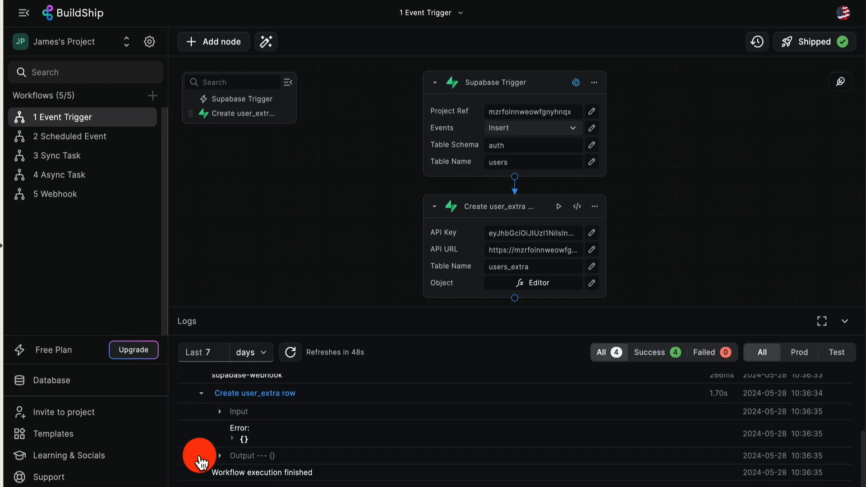
pyautogui.click(238, 431)
pyautogui.click(233, 439)
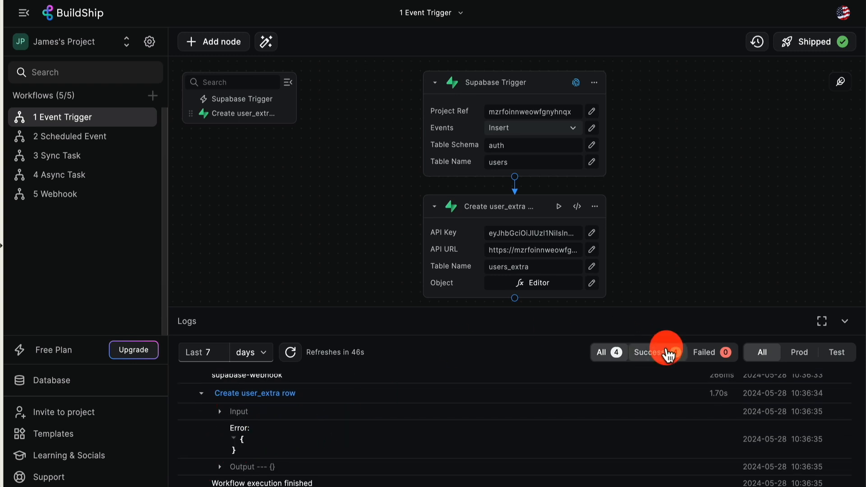
pyautogui.click(846, 322)
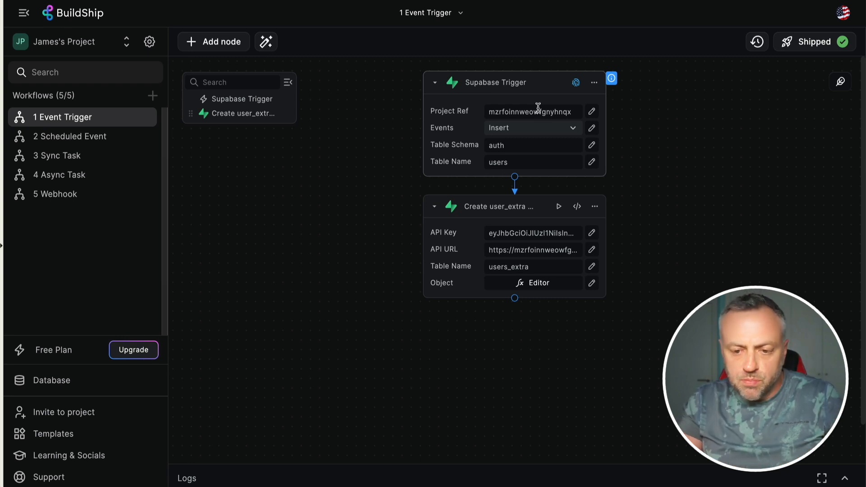
# Review the event types available for the Supabase Trigger without changing the selection.
pyautogui.click(520, 129)
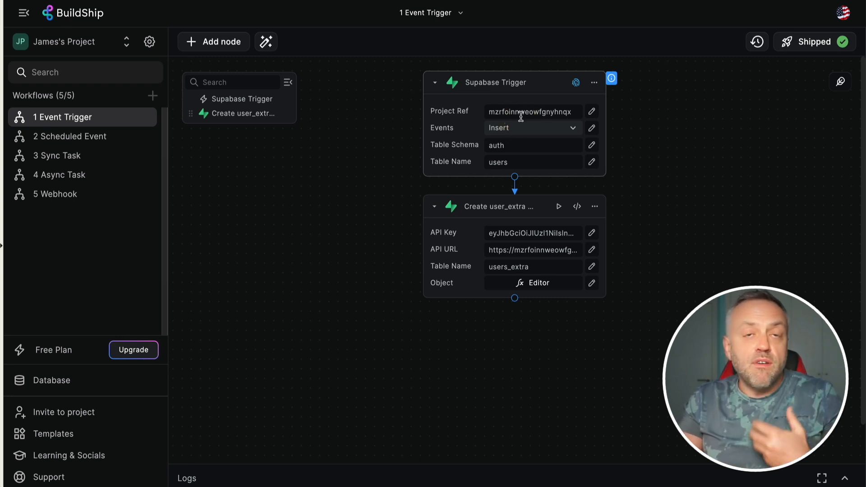
pyautogui.click(510, 127)
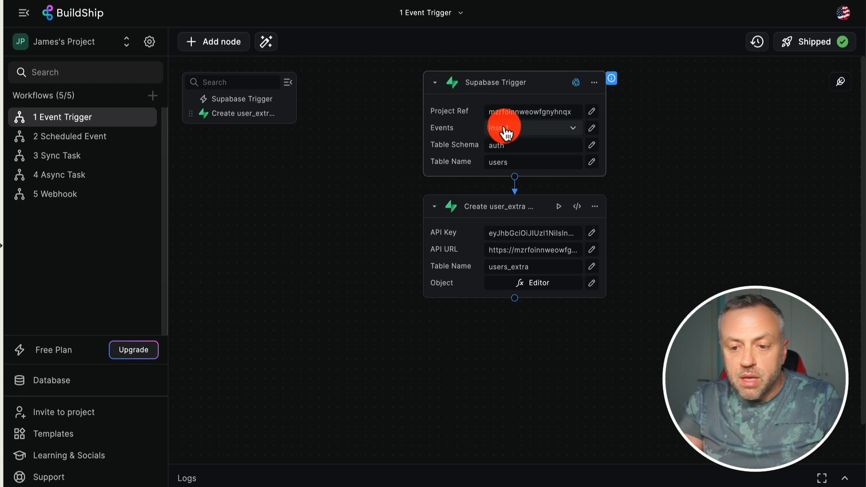
pyautogui.click(648, 116)
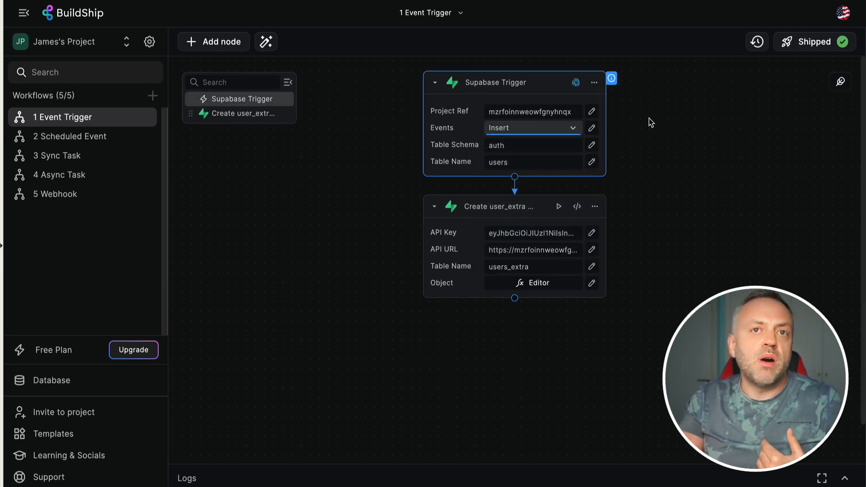
pyautogui.click(554, 126)
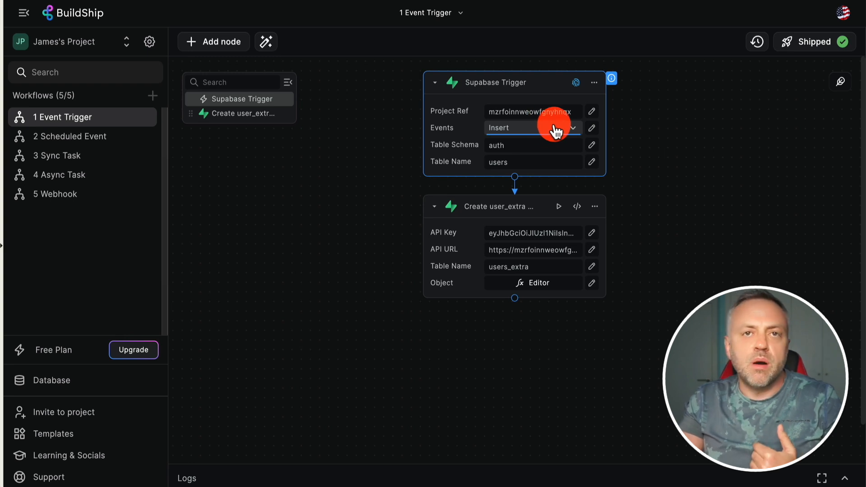
pyautogui.click(556, 129)
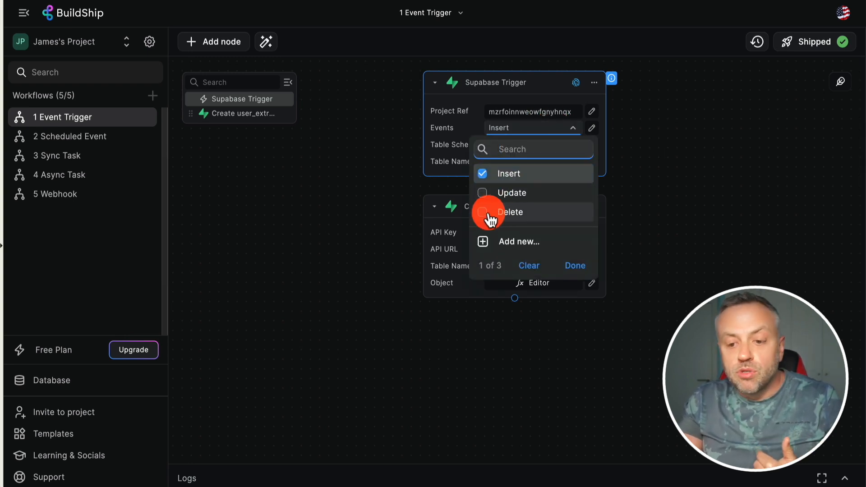
pyautogui.click(689, 161)
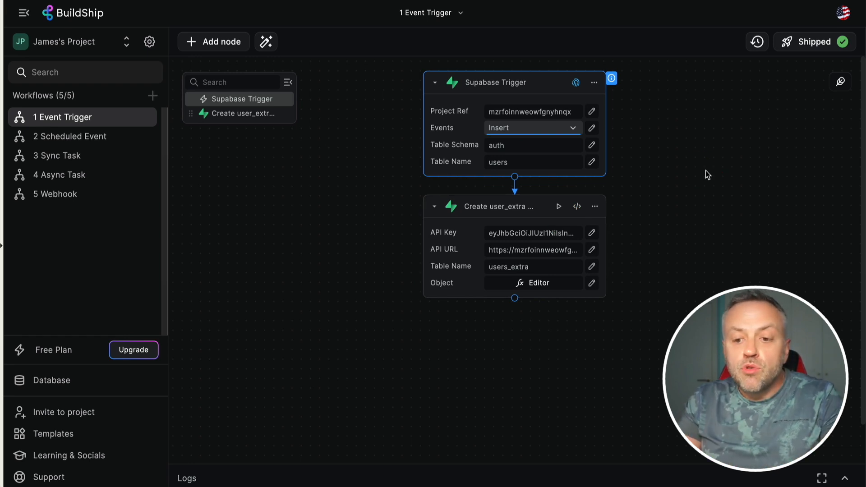
pyautogui.click(532, 128)
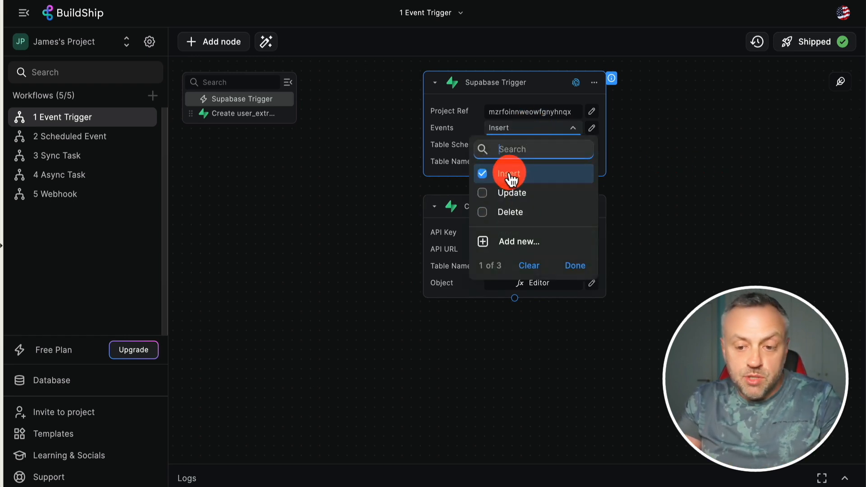
pyautogui.click(663, 145)
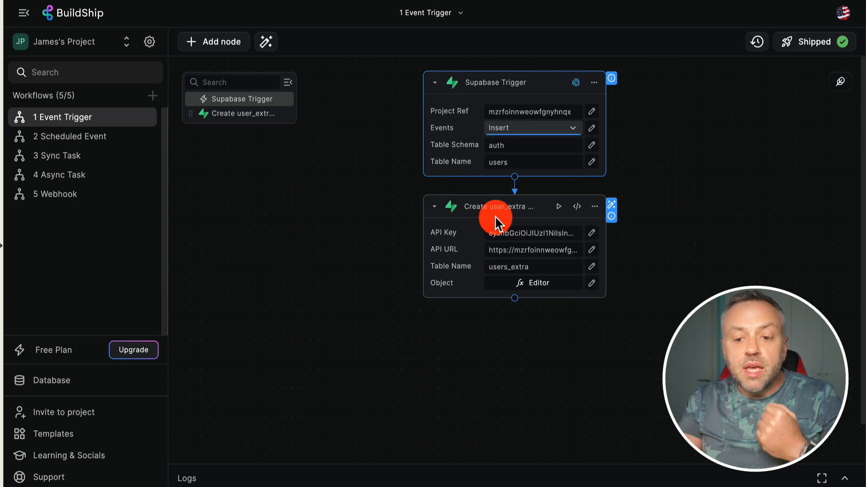
# Search for "supabase" nodes that could follow the Create user_extra node, and close the node library without adding any.
pyautogui.click(516, 298)
pyautogui.write('supabase')
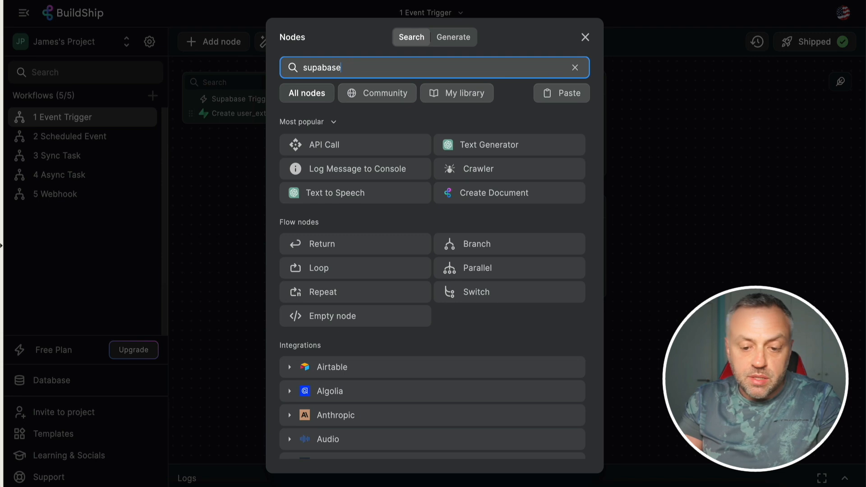
pyautogui.click(368, 180)
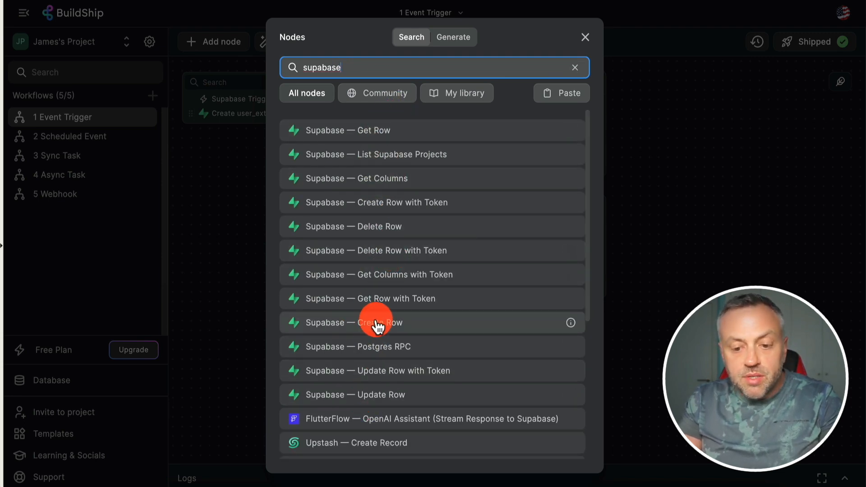
pyautogui.click(692, 240)
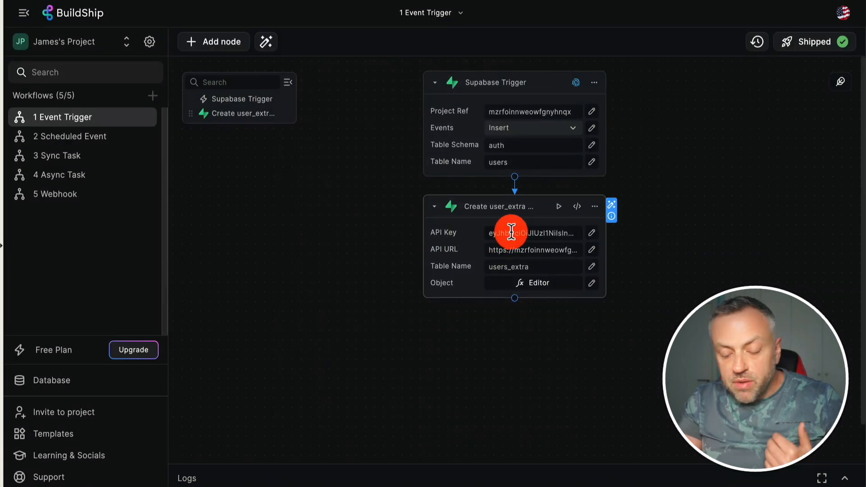
# Examine the Object expression of the Create user_extra node that maps user_id to the trigger record's id.
pyautogui.moveTo(451, 286)
pyautogui.click(532, 282)
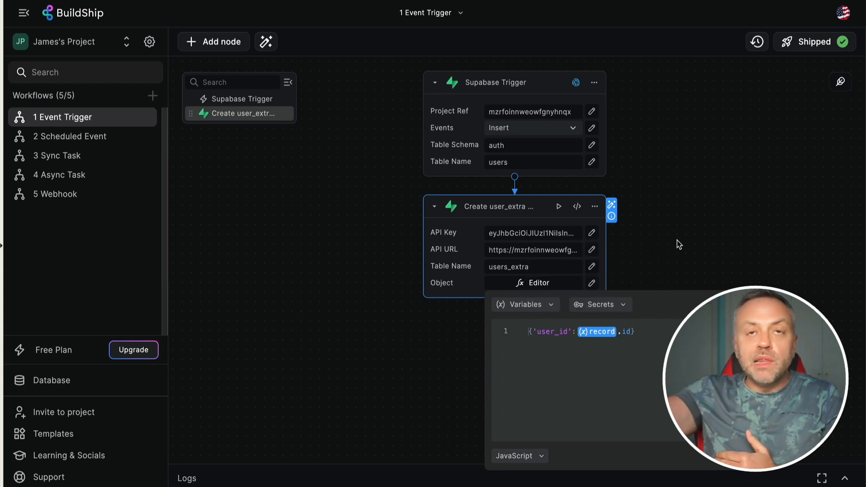
pyautogui.click(601, 333)
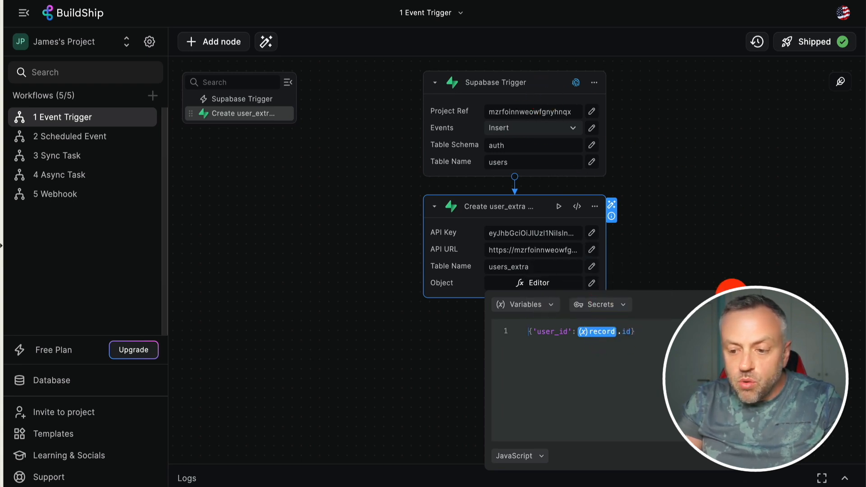
pyautogui.click(651, 169)
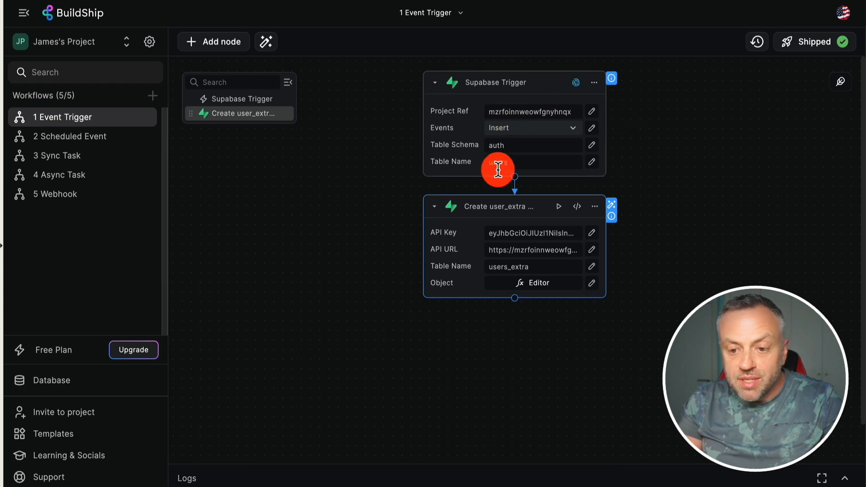
# Inspect the Supabase Trigger's type, table, schema and record outputs in the Trigger Editor, and leave it without saving.
pyautogui.click(594, 83)
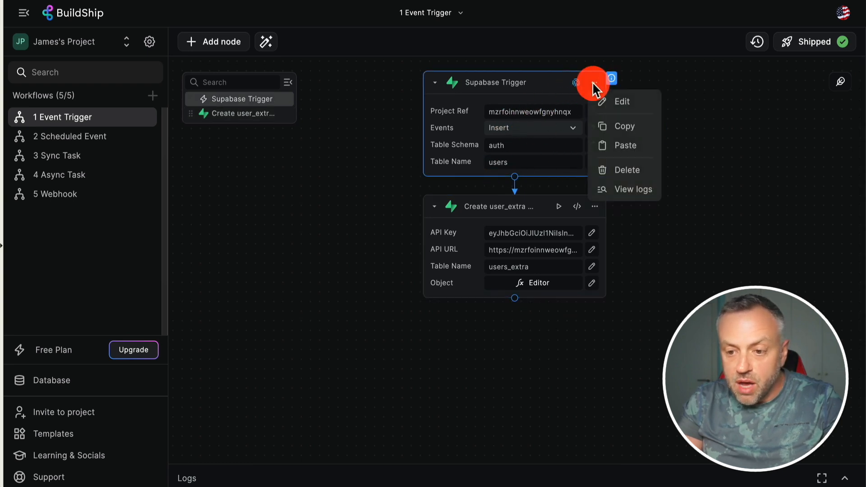
pyautogui.click(619, 103)
pyautogui.click(523, 73)
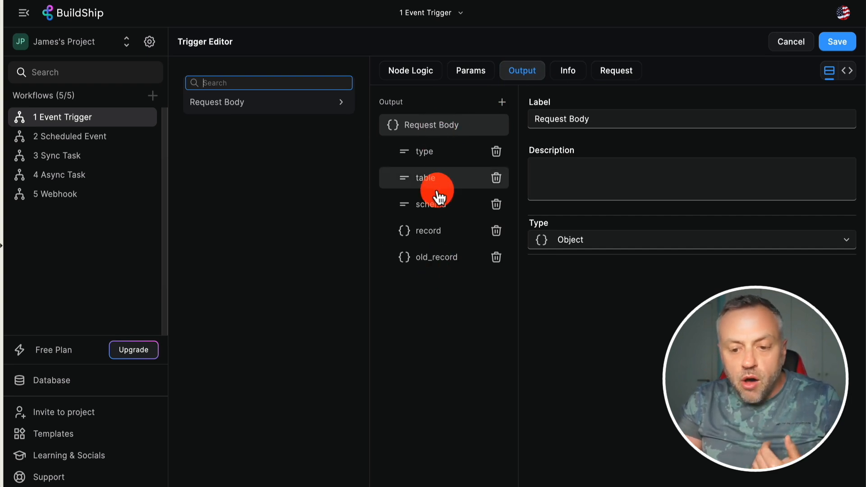
pyautogui.click(437, 156)
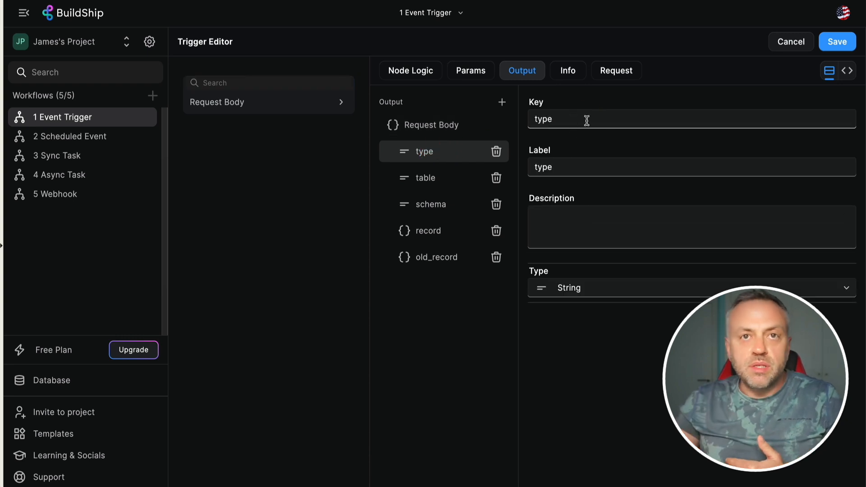
pyautogui.click(440, 180)
pyautogui.click(446, 210)
pyautogui.click(441, 232)
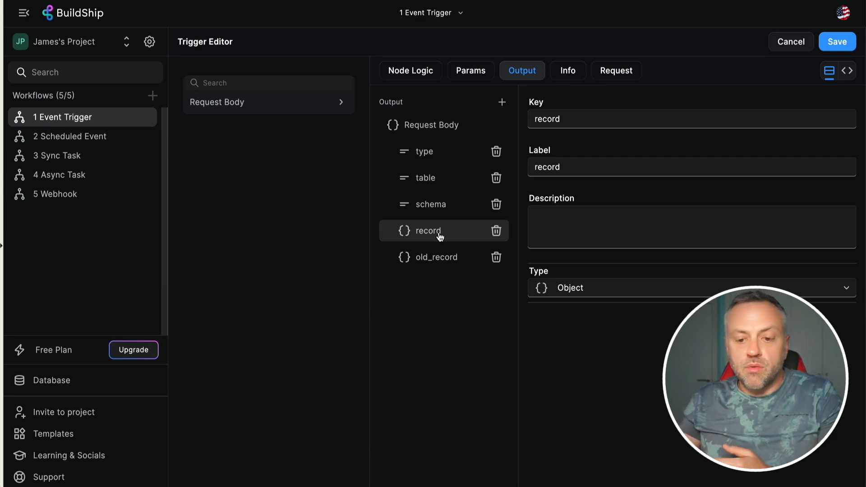
pyautogui.click(801, 42)
# Open the Create user_extra node's Object expression, and examine the age, city and state columns of the users_extra table in Supabase.
pyautogui.click(464, 285)
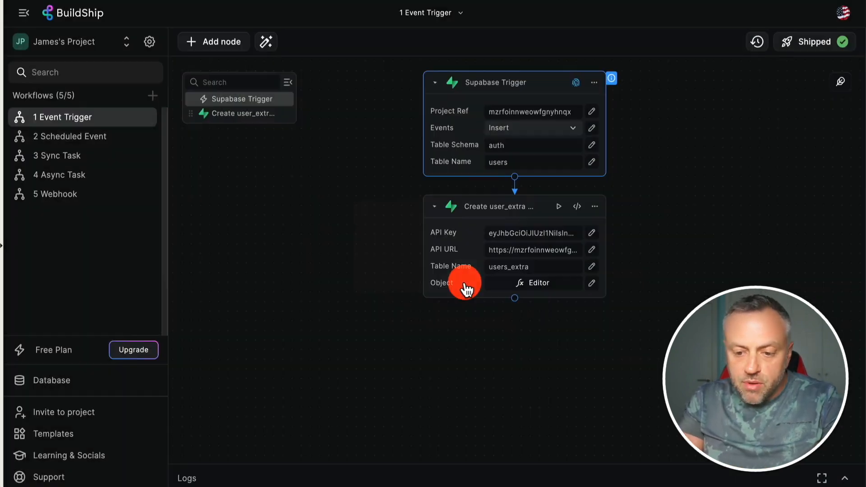
pyautogui.click(536, 283)
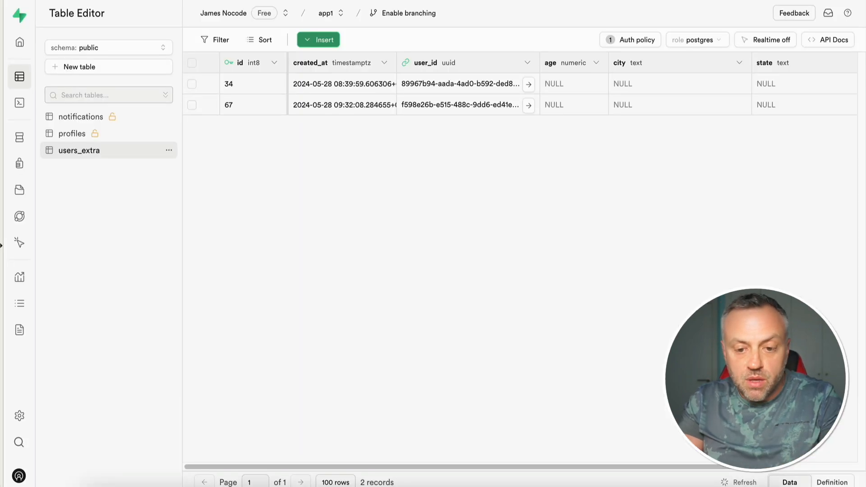
pyautogui.click(357, 88)
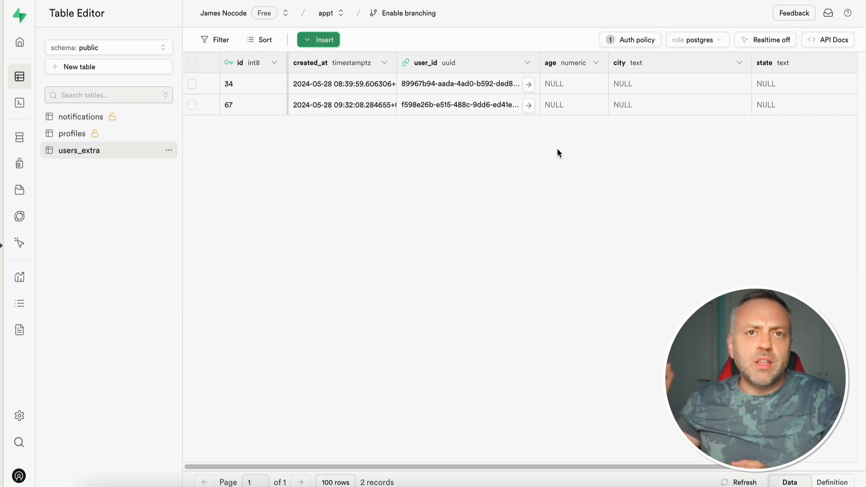
pyautogui.click(603, 93)
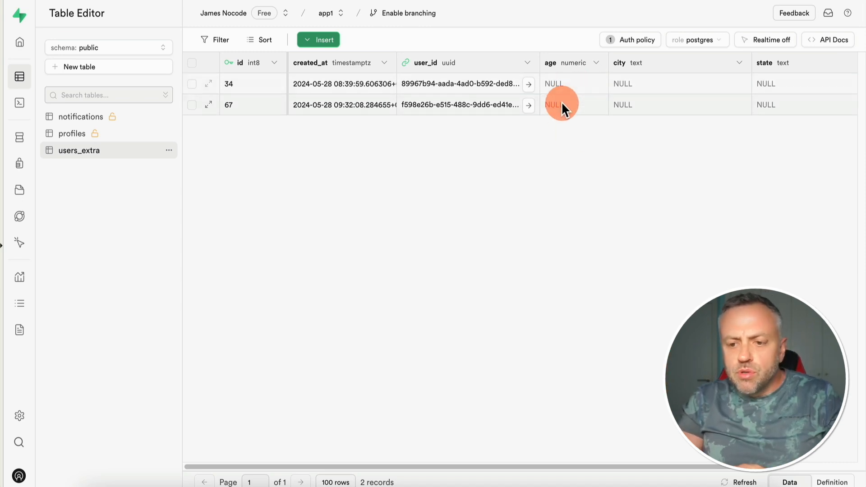
pyautogui.click(574, 104)
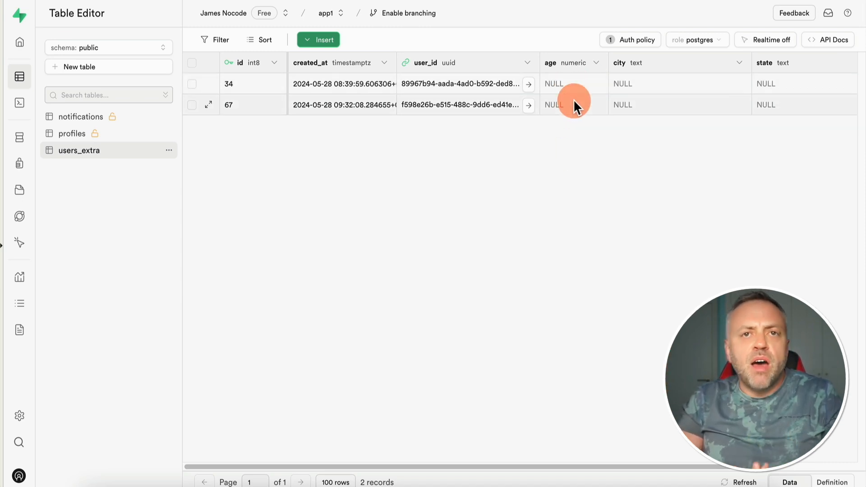
pyautogui.click(576, 134)
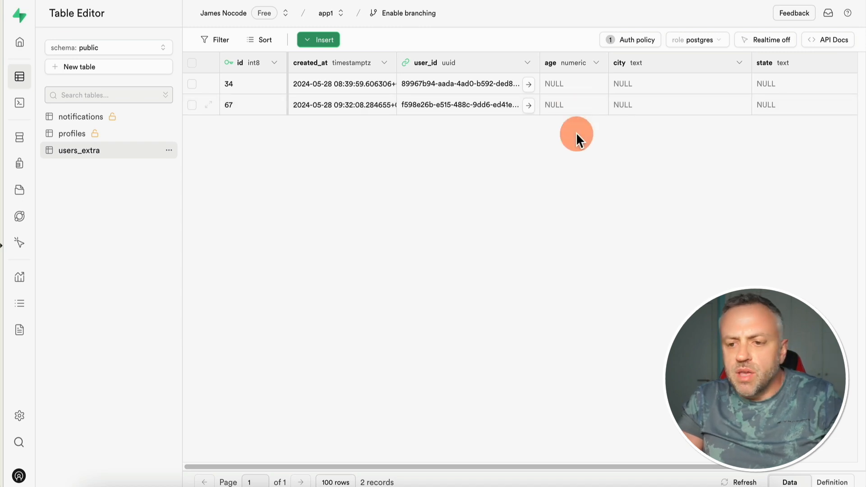
pyautogui.click(578, 81)
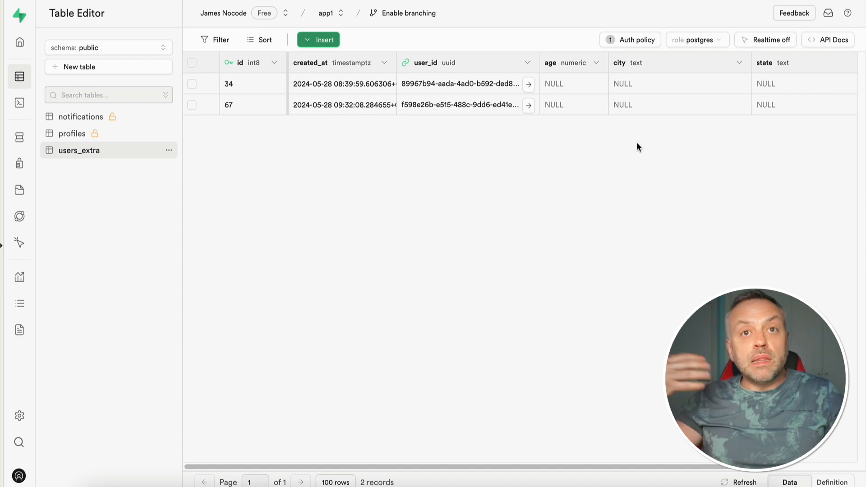
pyautogui.hscroll(1, 361, 111)
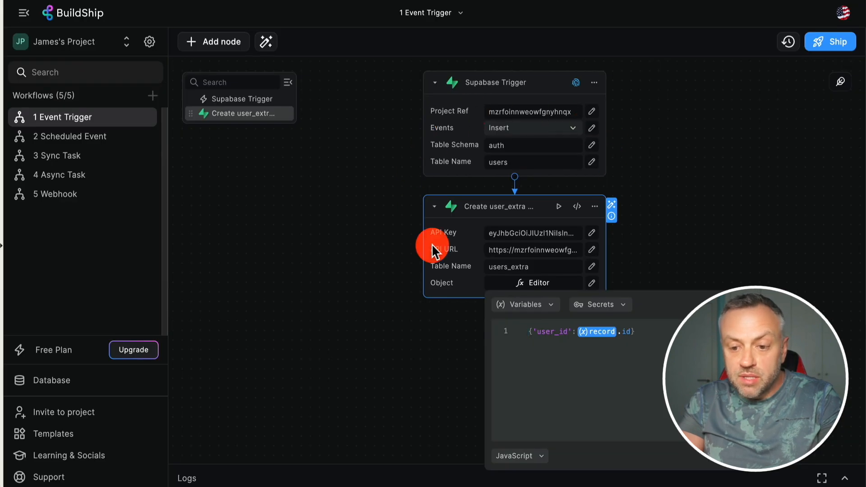
# Back in BuildShip, review the user_id mapping in the Create user_extra node's Object expression once more, and close its editor.
pyautogui.click(322, 175)
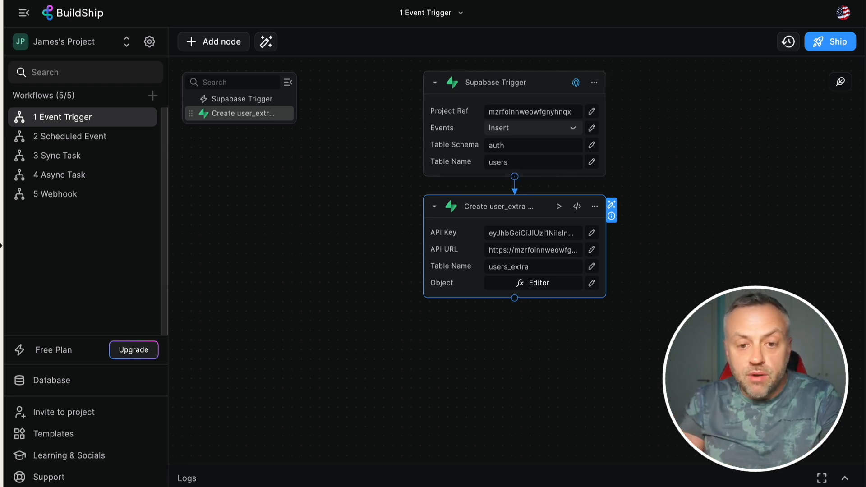
pyautogui.click(226, 1)
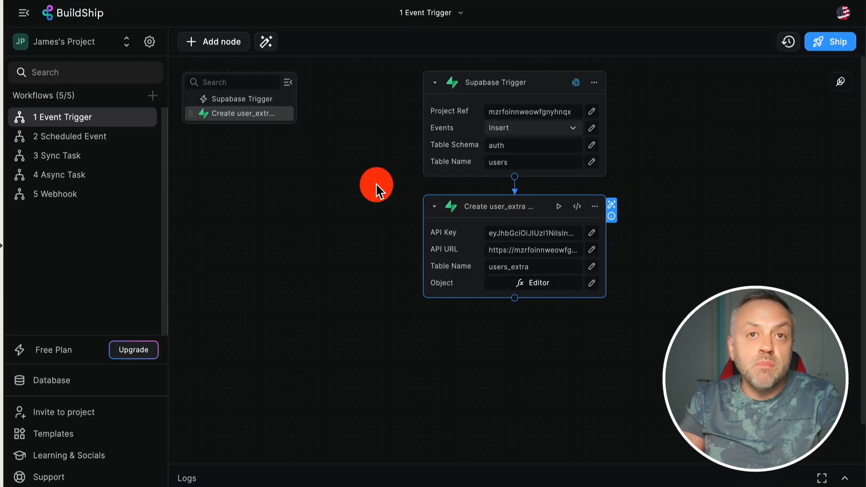
pyautogui.click(541, 284)
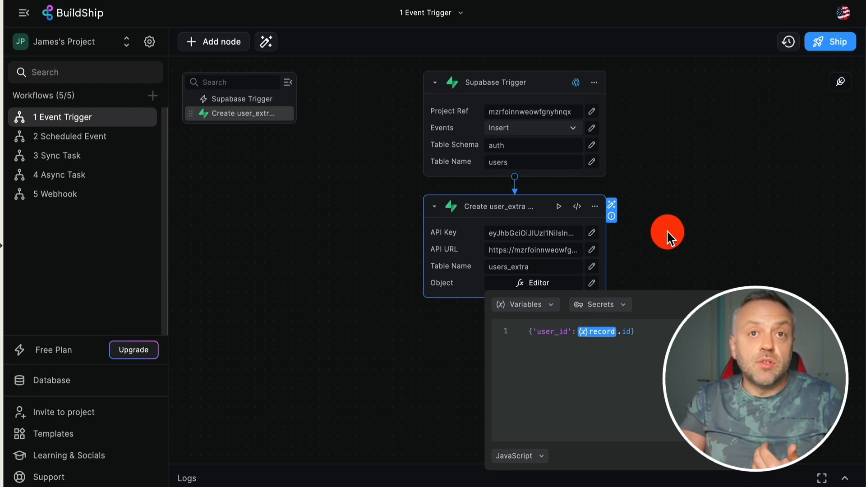
pyautogui.click(668, 231)
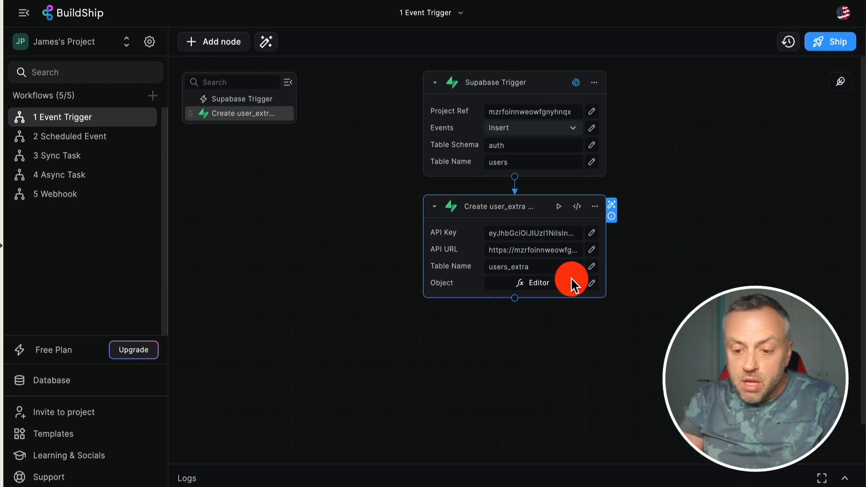
# Search the node library for "email" and add the Sendgrid Send Static email node after the Create user_extra node.
pyautogui.click(515, 298)
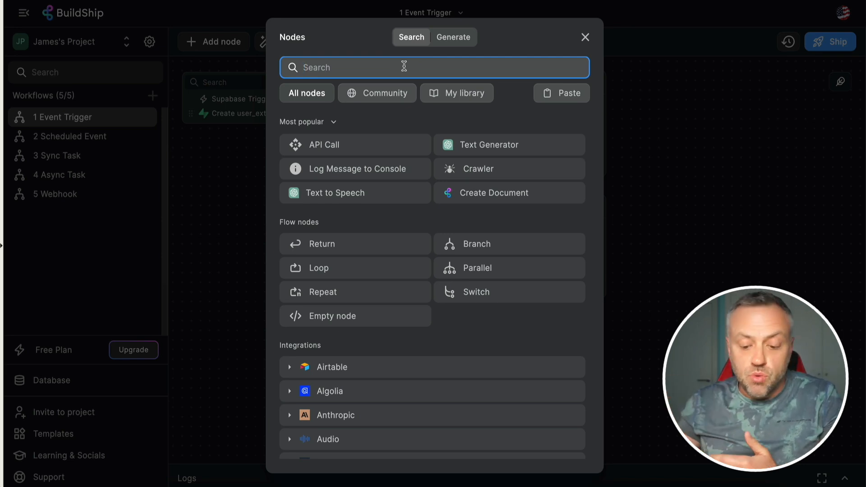
pyautogui.write('email')
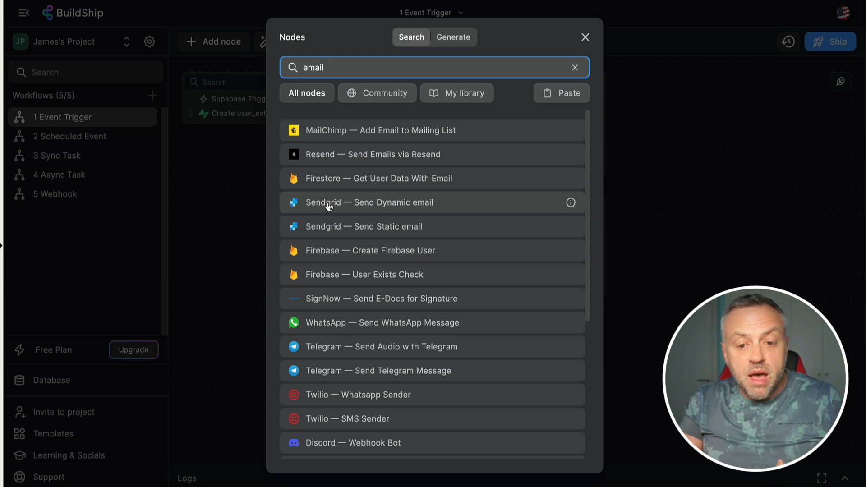
pyautogui.click(403, 229)
pyautogui.scroll(-2, 349, 325)
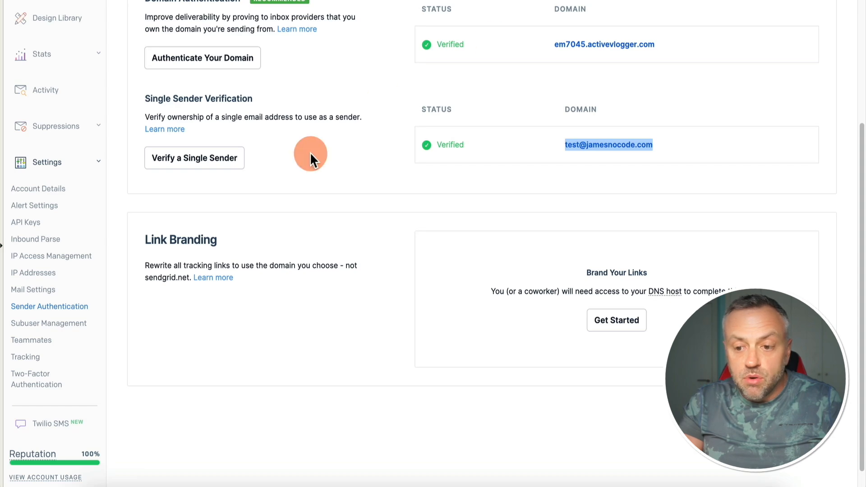
# In SendGrid, review the domain and single sender verification under Sender Authentication, and look at the API Keys page.
pyautogui.scroll(4, 310, 152)
pyautogui.click(371, 77)
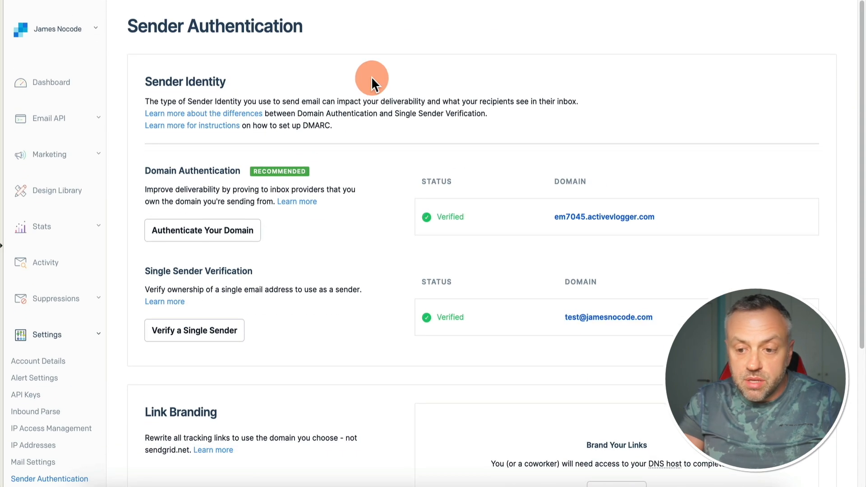
pyautogui.scroll(-2, 372, 77)
pyautogui.scroll(1, 372, 77)
pyautogui.scroll(-1, 357, 90)
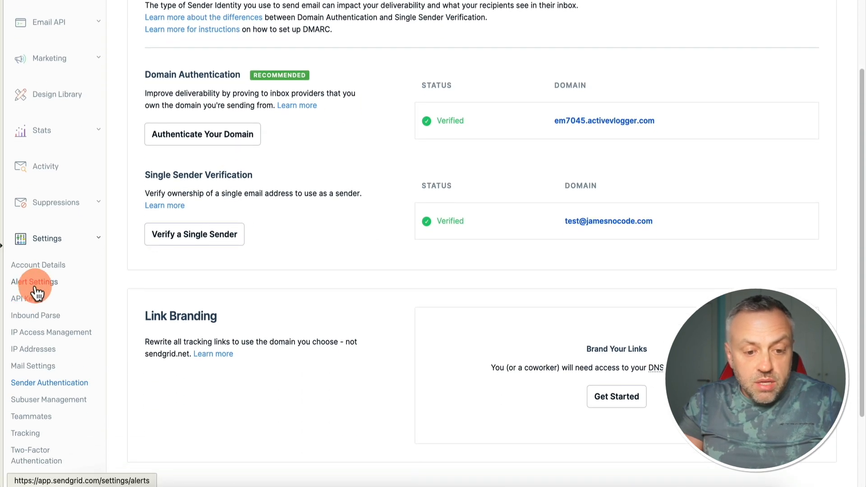
pyautogui.scroll(3, 278, 153)
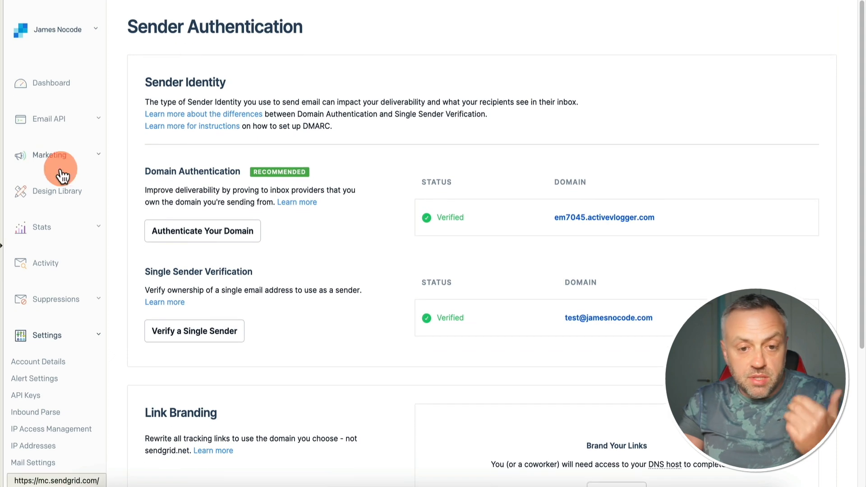
pyautogui.scroll(-1, 45, 397)
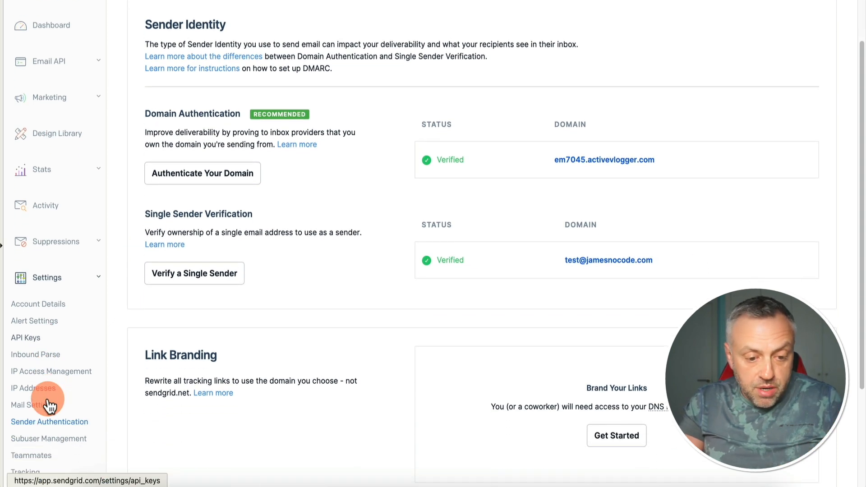
pyautogui.click(28, 332)
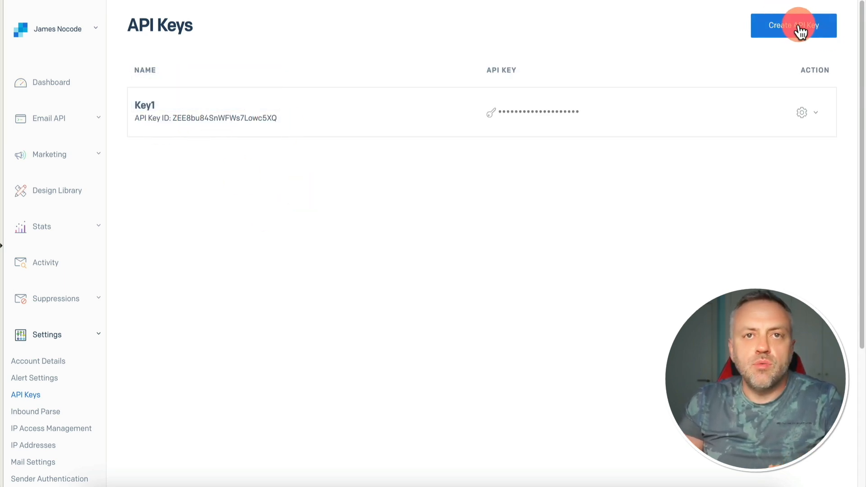
pyautogui.moveTo(550, 111)
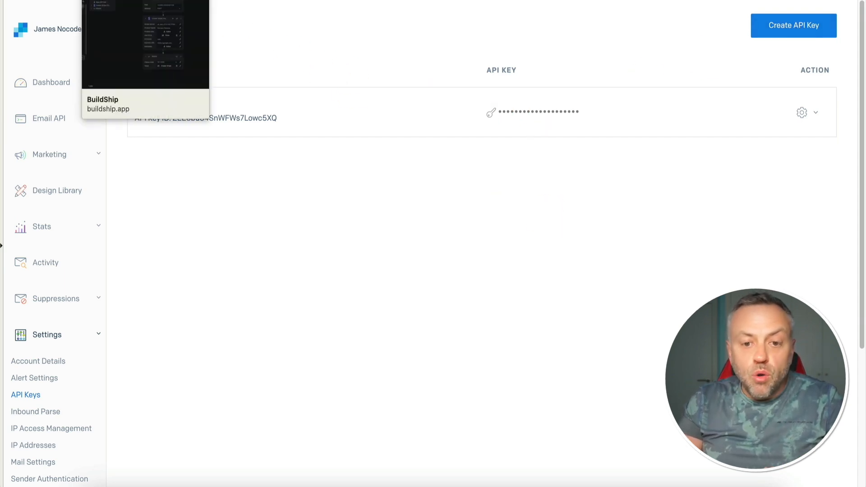
# Return to BuildShip and examine the Send Static email node's To Address and Email Body fields and its place in the workflow.
pyautogui.click(144, 1)
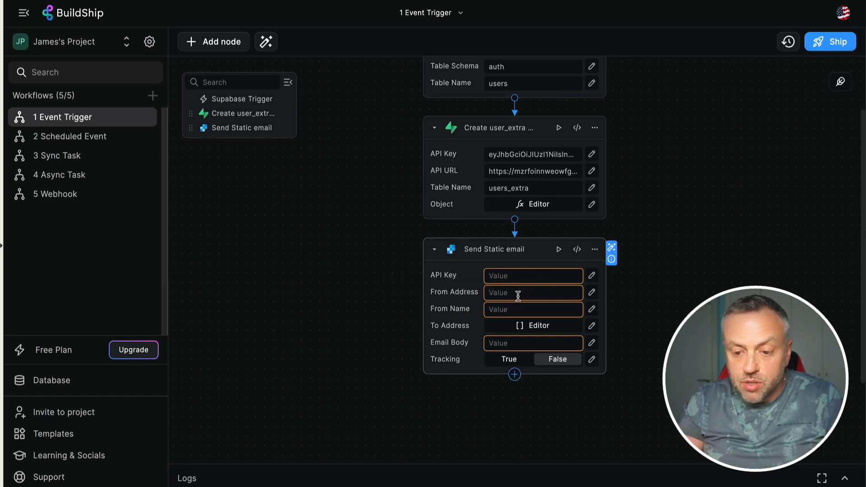
pyautogui.click(526, 329)
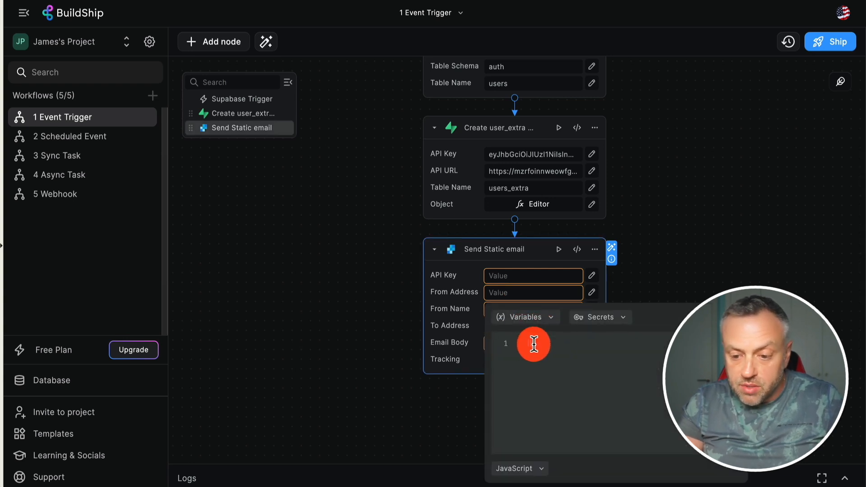
pyautogui.click(673, 236)
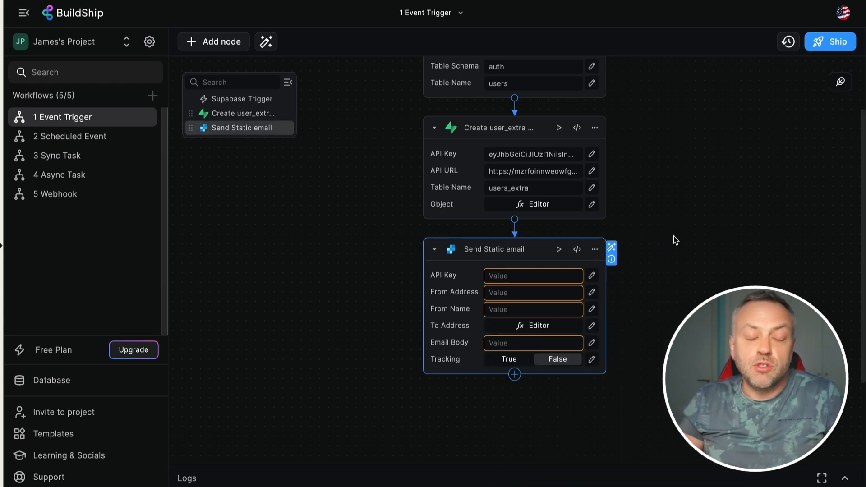
pyautogui.click(532, 344)
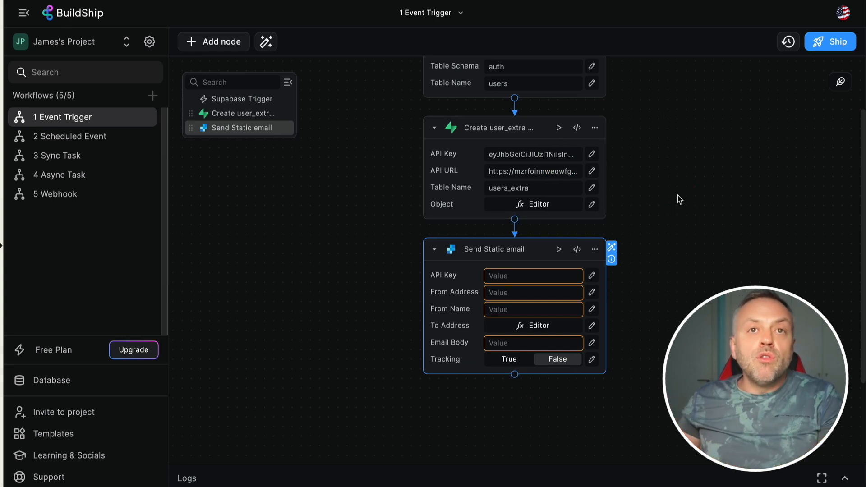
pyautogui.scroll(3, 678, 196)
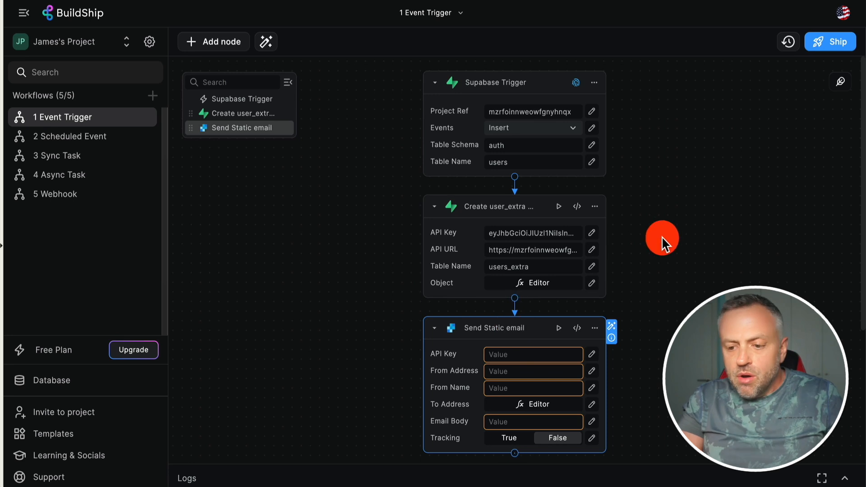
pyautogui.scroll(-2, 664, 243)
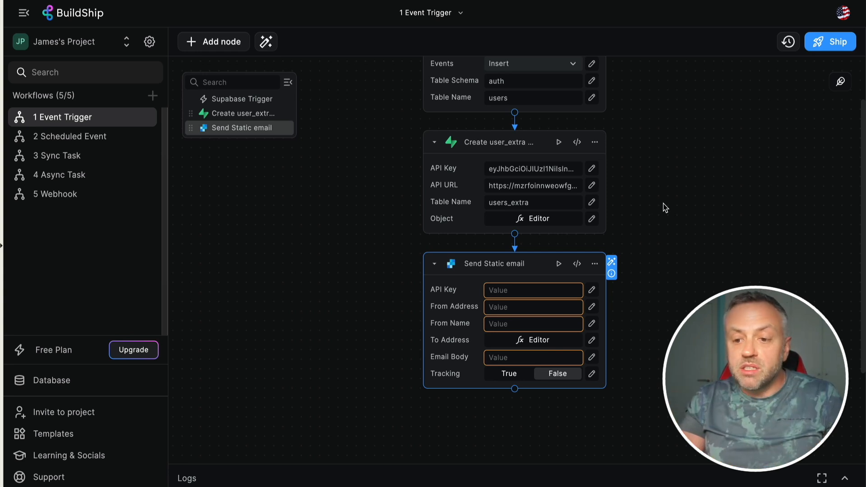
pyautogui.scroll(3, 665, 208)
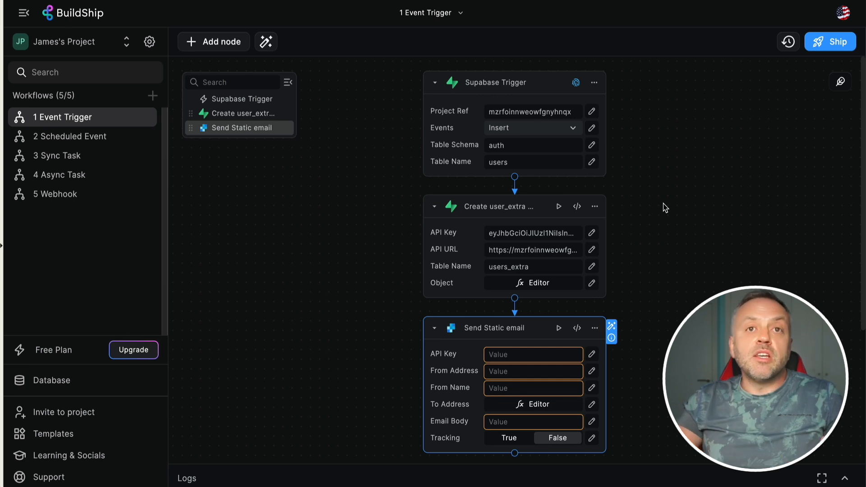
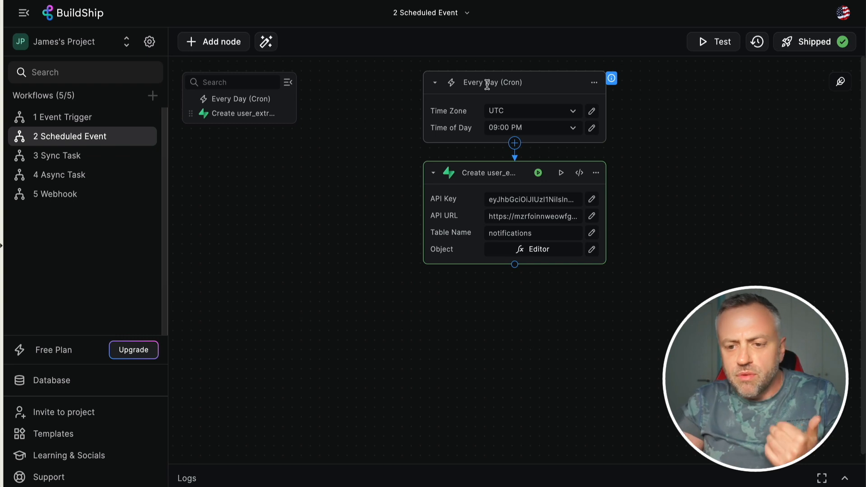
# Set the Every Day (Cron) trigger's time zone to America/New_York.
pyautogui.click(508, 83)
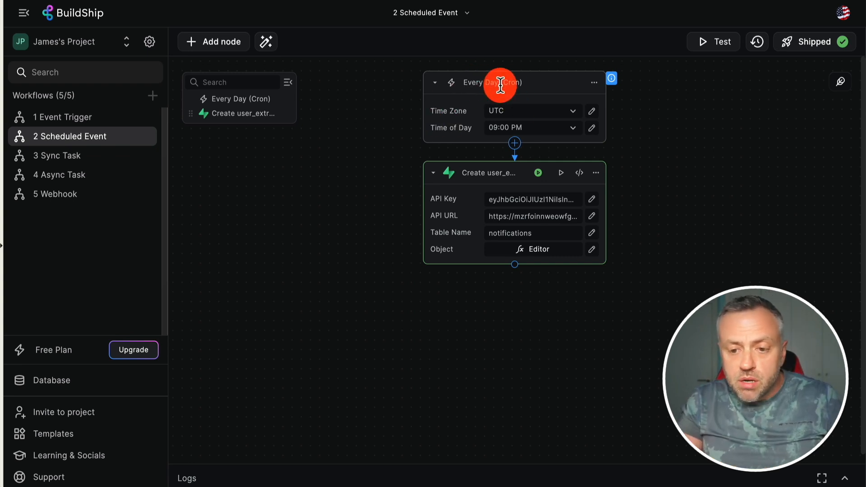
pyautogui.click(515, 116)
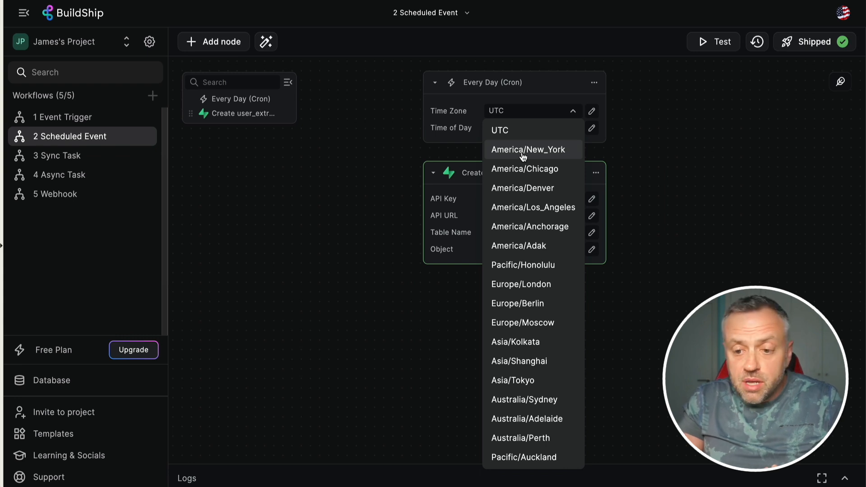
pyautogui.click(523, 151)
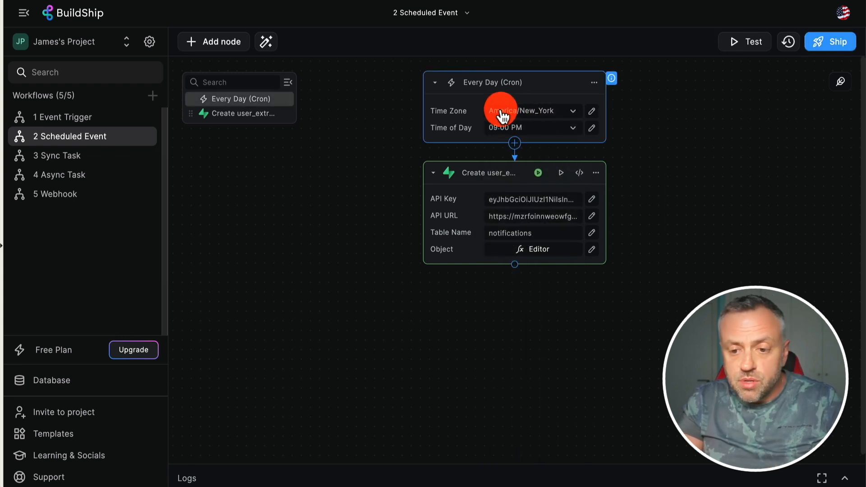
pyautogui.click(516, 84)
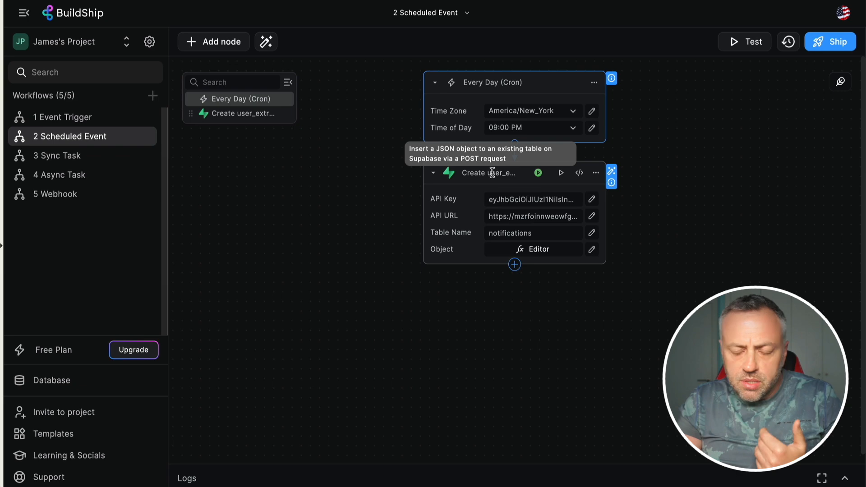
# Search the node library for "supabase" to find the Create Row node, close it, and review the Create user_extra node's Object expression.
pyautogui.click(515, 264)
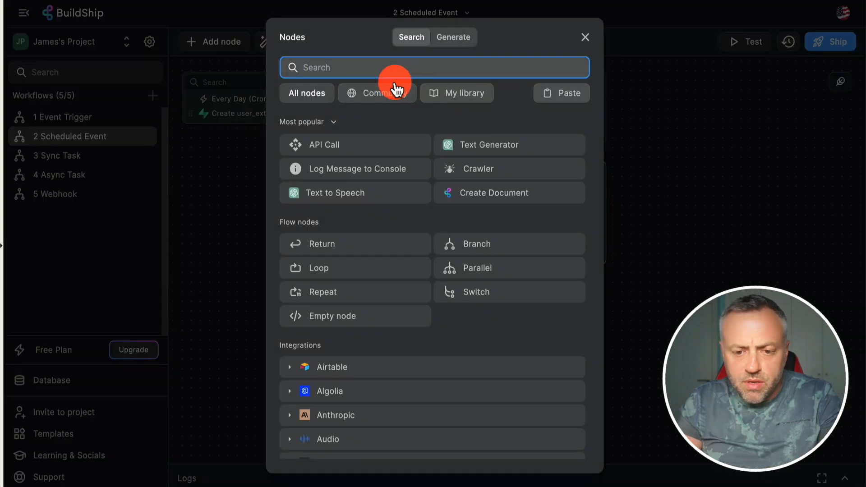
pyautogui.write('supabase')
pyautogui.click(360, 323)
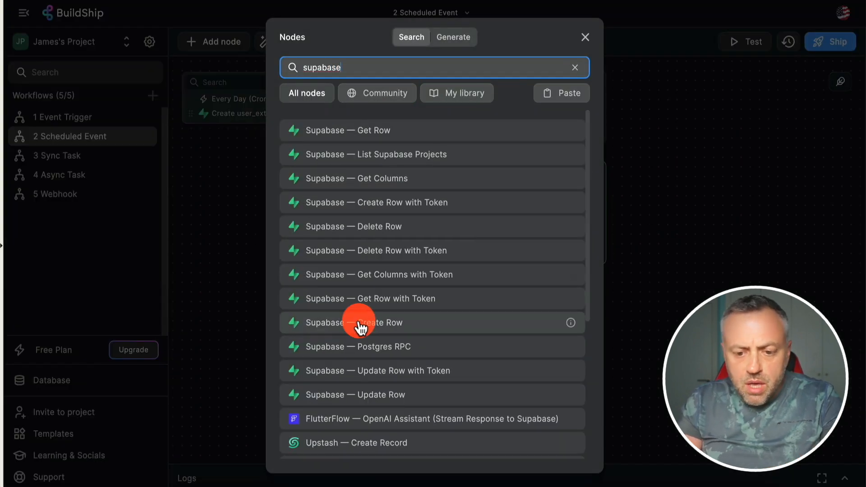
pyautogui.click(697, 254)
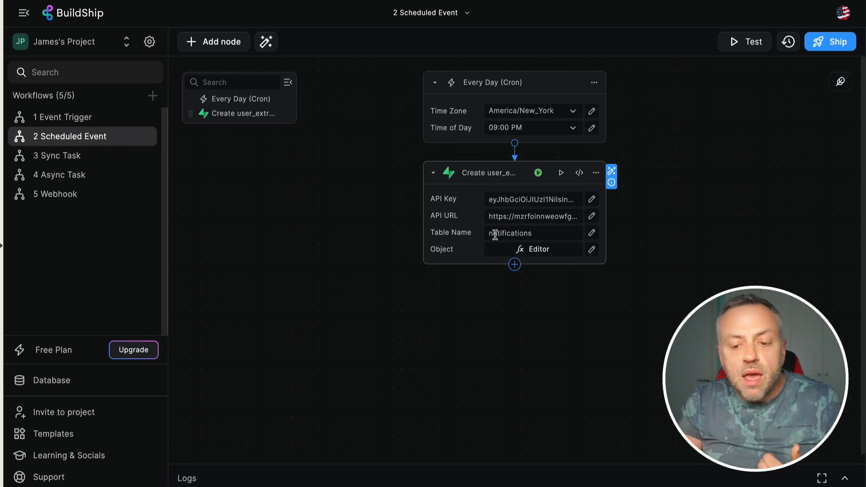
pyautogui.click(525, 250)
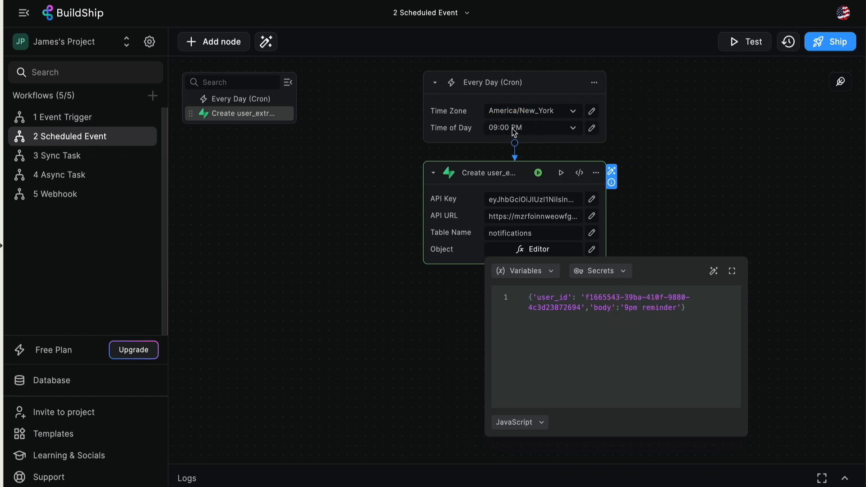
pyautogui.click(668, 163)
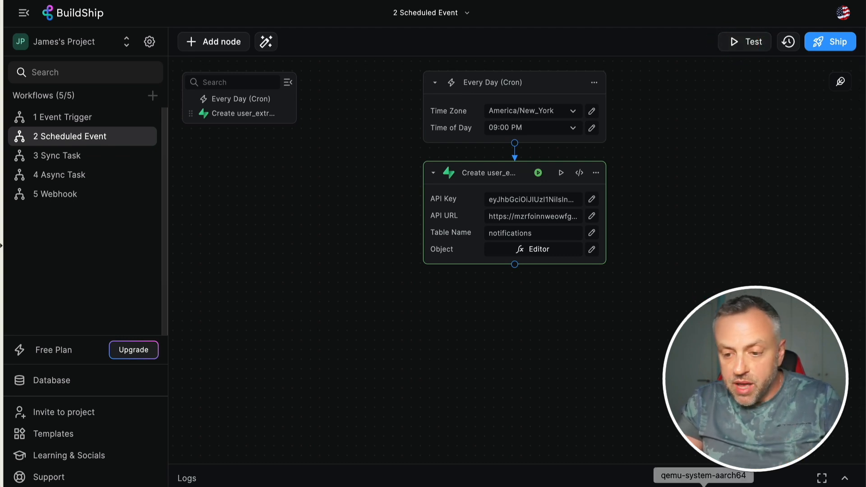
# Move the Android emulator clear of the workflow nodes and test-run the scheduled workflow, with the emulator brought back into view.
pyautogui.click(704, 485)
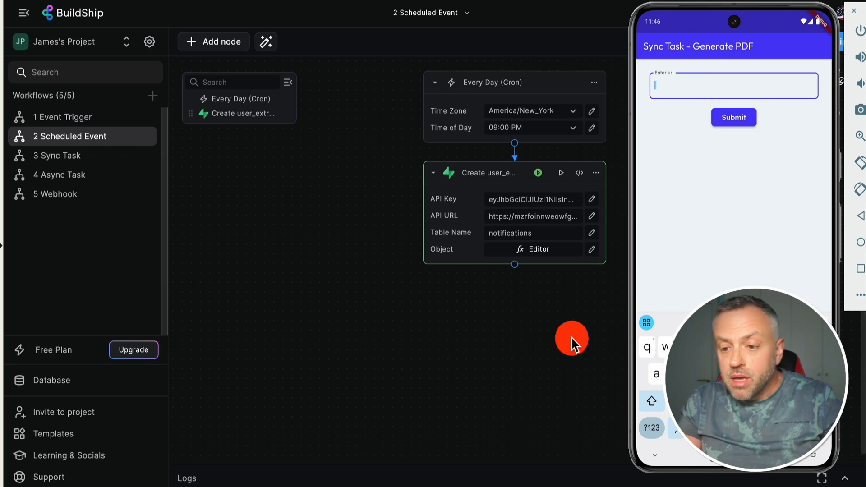
pyautogui.moveTo(769, 12); pyautogui.dragTo(176, 16)
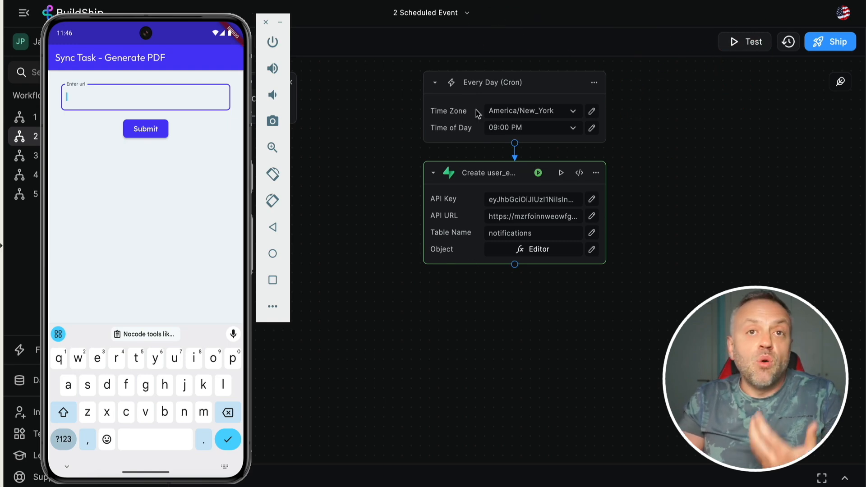
pyautogui.click(652, 145)
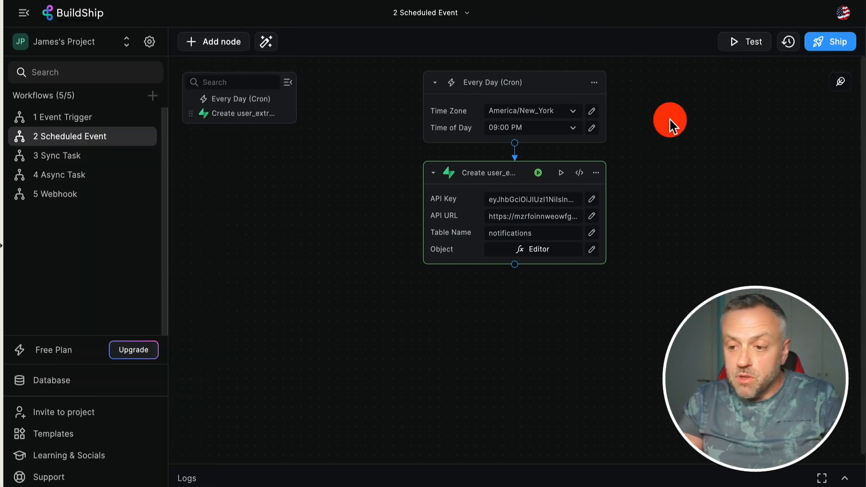
pyautogui.click(740, 42)
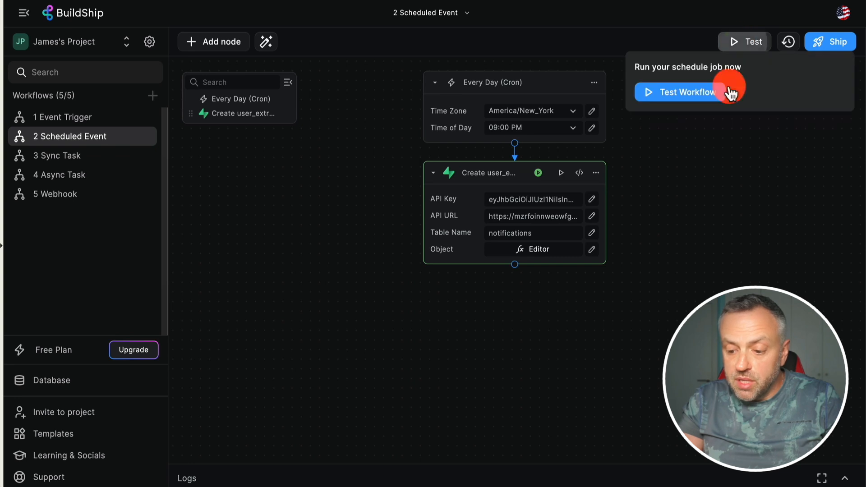
pyautogui.click(689, 94)
pyautogui.click(704, 486)
pyautogui.click(180, 143)
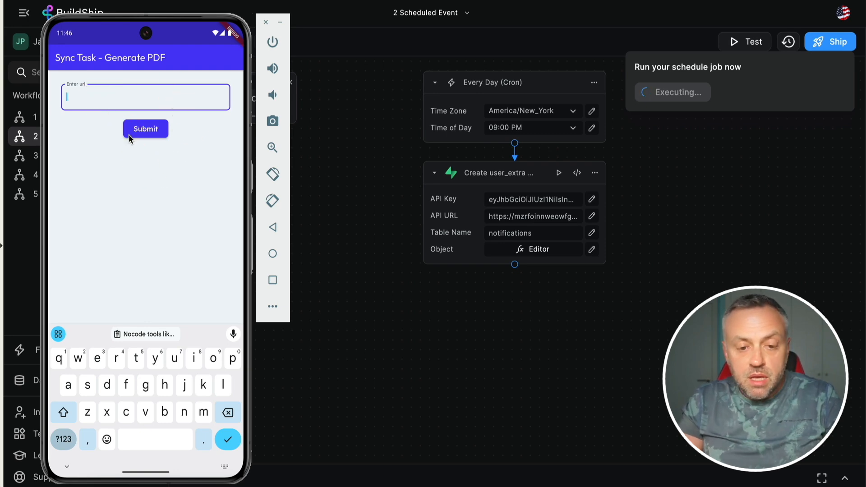
# Examine the push notification in the Android emulator's notification shade, return to the app, and go back to the BuildShip workflow.
pyautogui.click(77, 61)
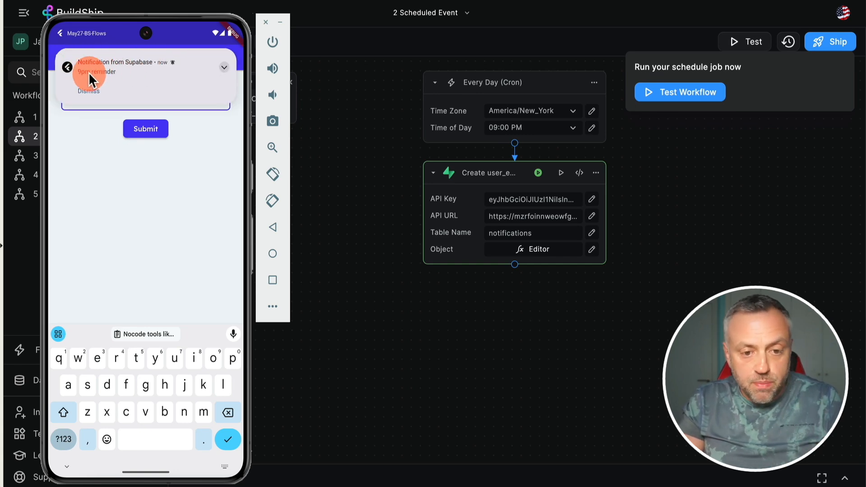
pyautogui.moveTo(94, 28); pyautogui.dragTo(83, 326)
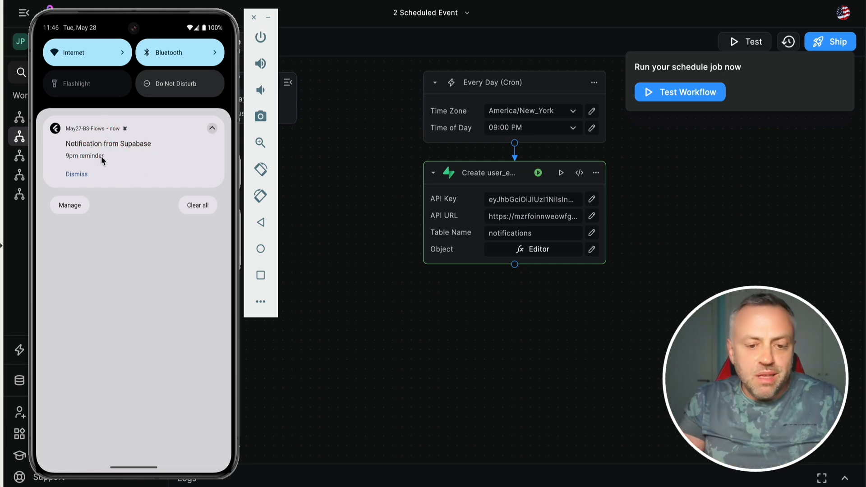
pyautogui.moveTo(138, 465); pyautogui.dragTo(102, 13)
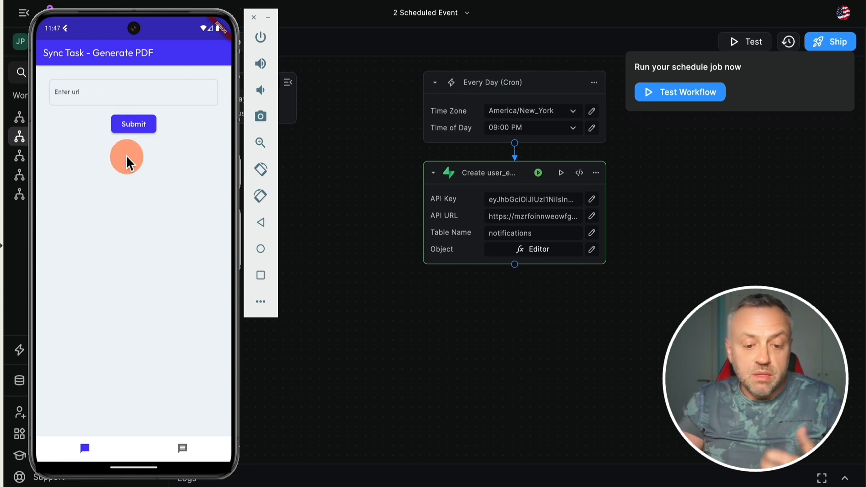
pyautogui.click(410, 315)
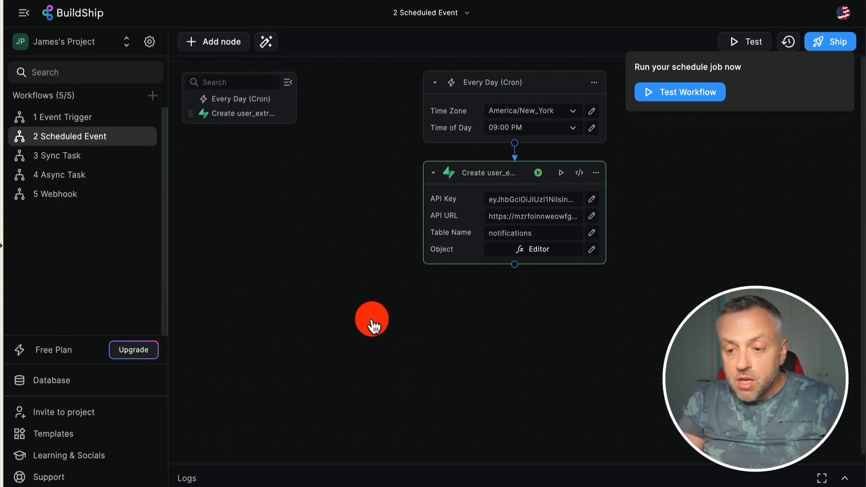
pyautogui.click(717, 196)
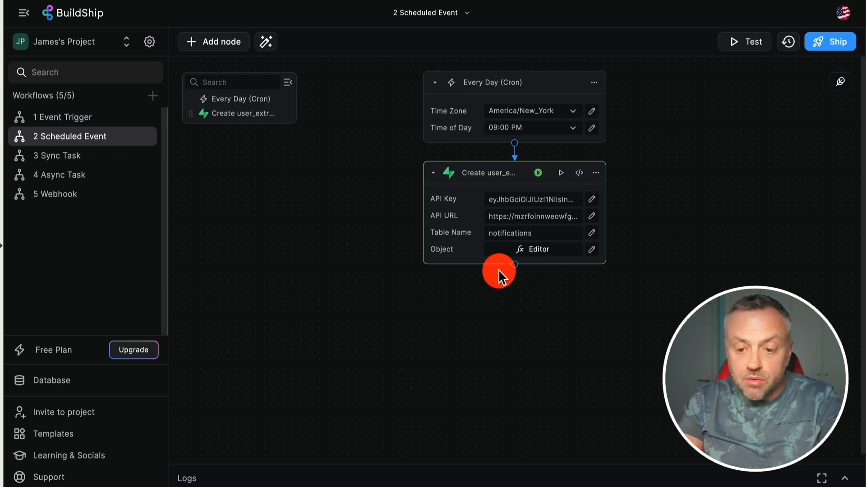
# Delete the Every Day (Cron) trigger from the 2 Scheduled Event workflow and confirm the deletion.
pyautogui.click(594, 82)
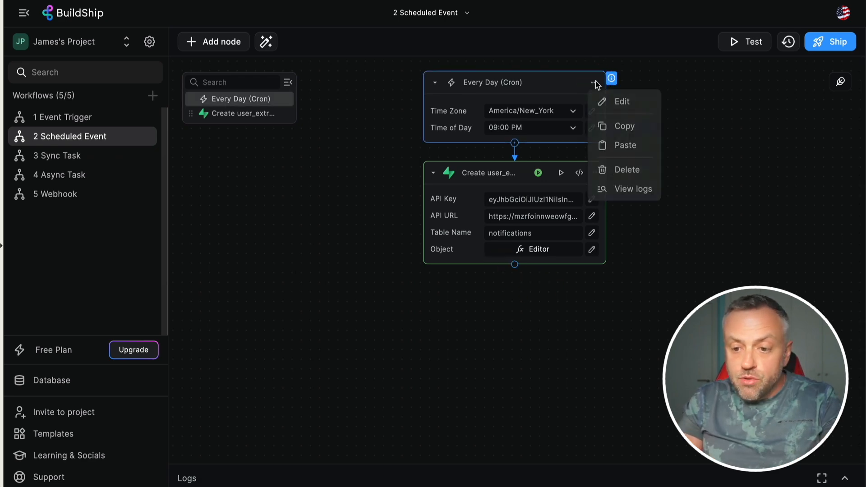
pyautogui.click(626, 174)
pyautogui.click(475, 285)
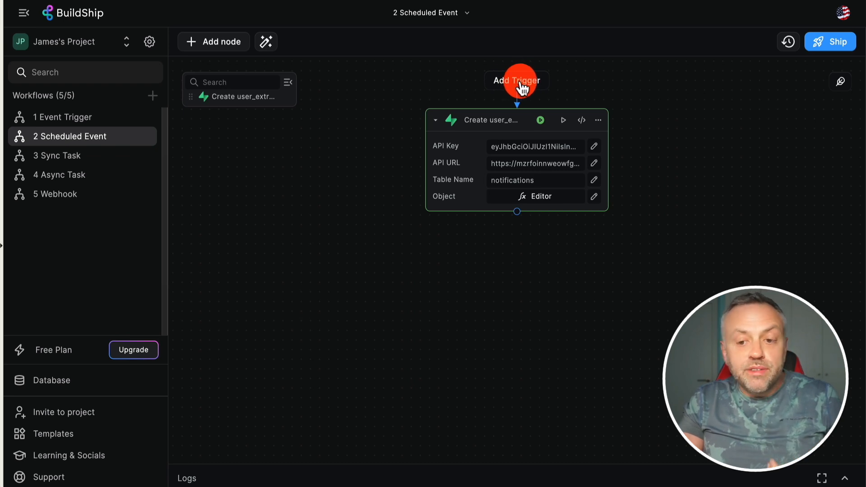
# Look through the available cron triggers and add the Schedule (Cron) trigger to the workflow.
pyautogui.click(519, 83)
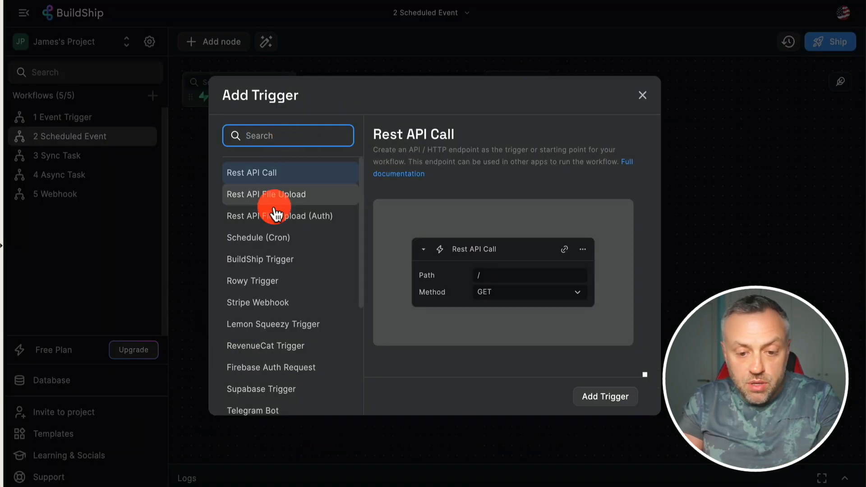
pyautogui.scroll(-5, 282, 321)
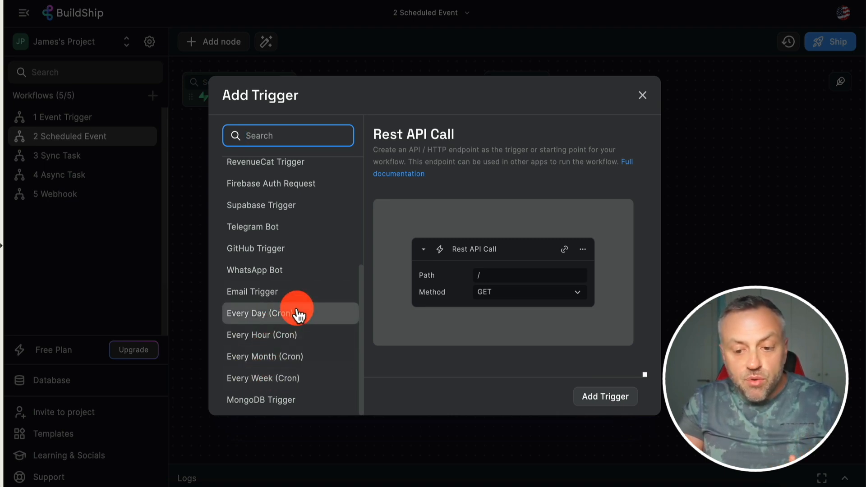
pyautogui.scroll(4, 299, 314)
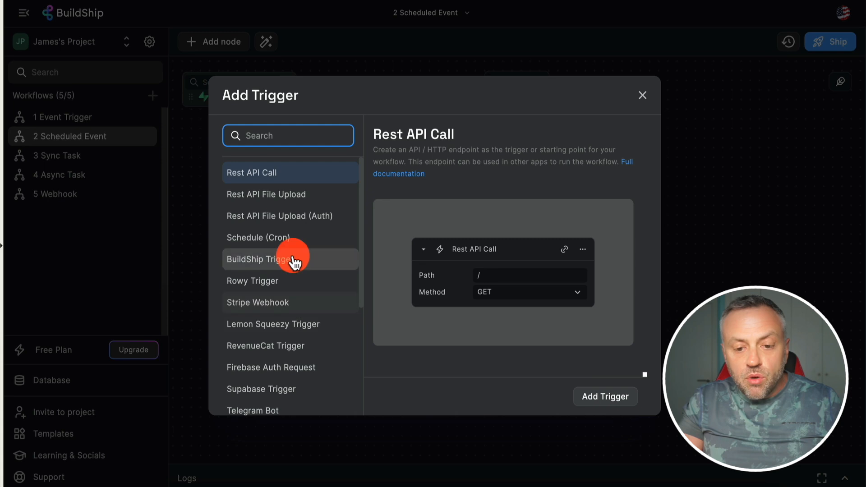
pyautogui.click(268, 241)
pyautogui.click(274, 241)
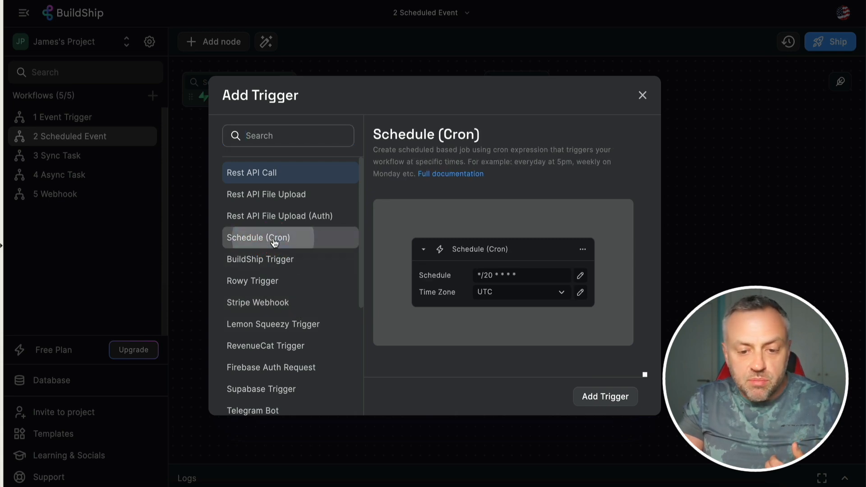
pyautogui.click(602, 396)
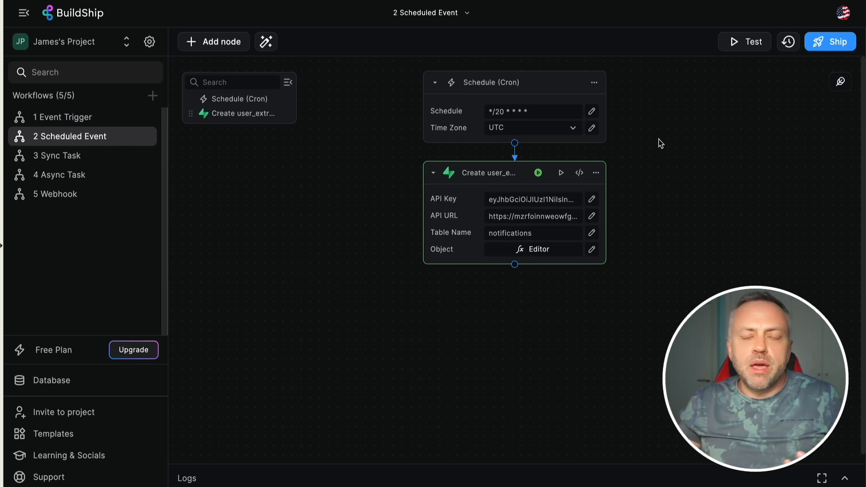
# Delete the Schedule (Cron) trigger from the workflow and confirm the deletion.
pyautogui.click(594, 82)
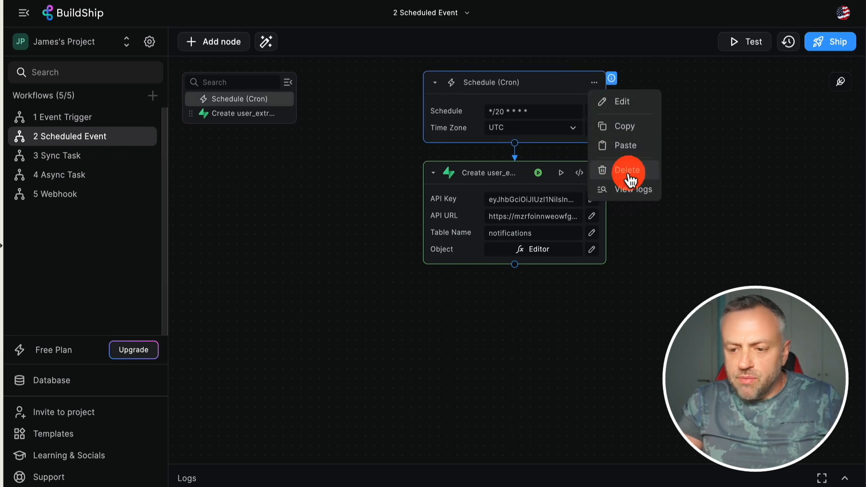
pyautogui.click(628, 177)
pyautogui.click(463, 286)
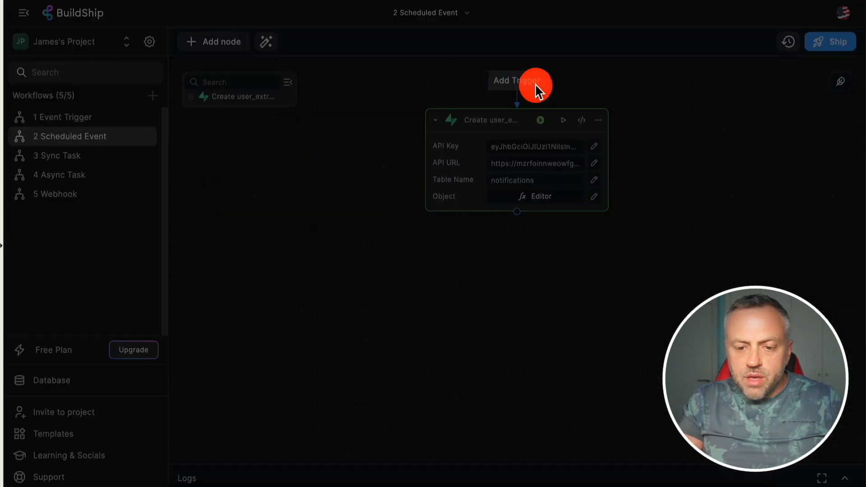
# Add the Every Week (Cron) trigger to the 2 Scheduled Event workflow.
pyautogui.click(536, 84)
pyautogui.scroll(-4, 306, 246)
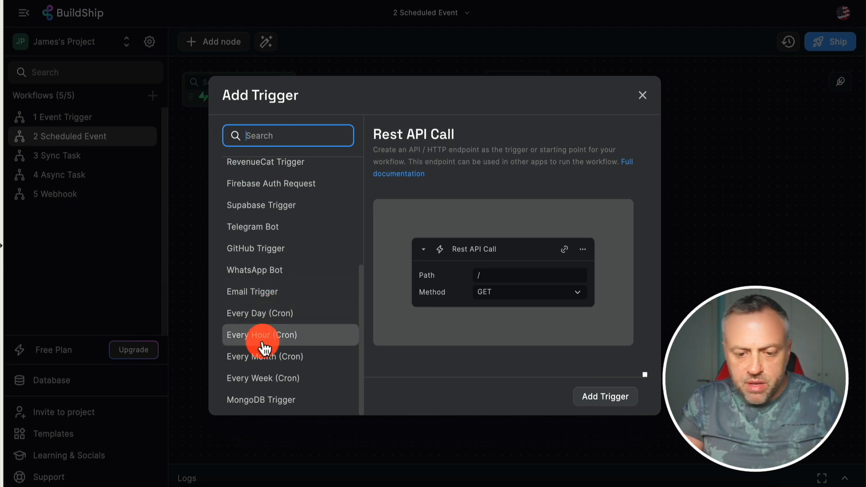
pyautogui.click(276, 382)
pyautogui.click(587, 397)
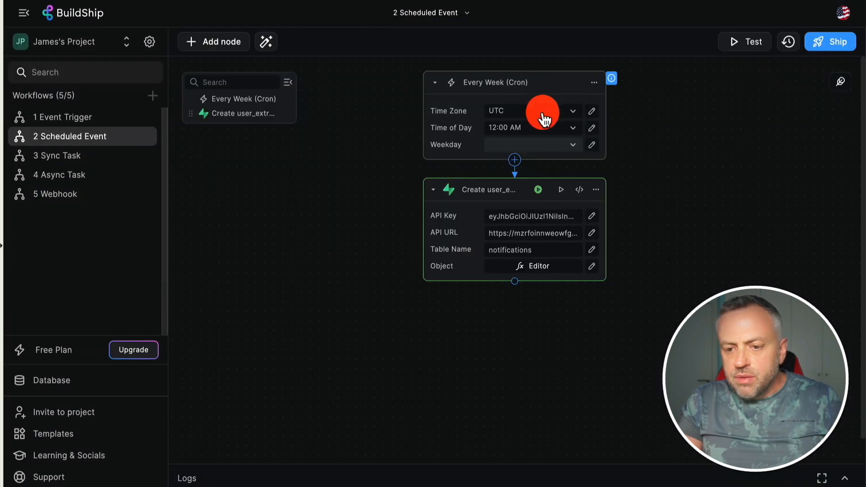
# Set the Every Week (Cron) trigger's time zone to America/New_York.
pyautogui.click(545, 119)
pyautogui.click(512, 147)
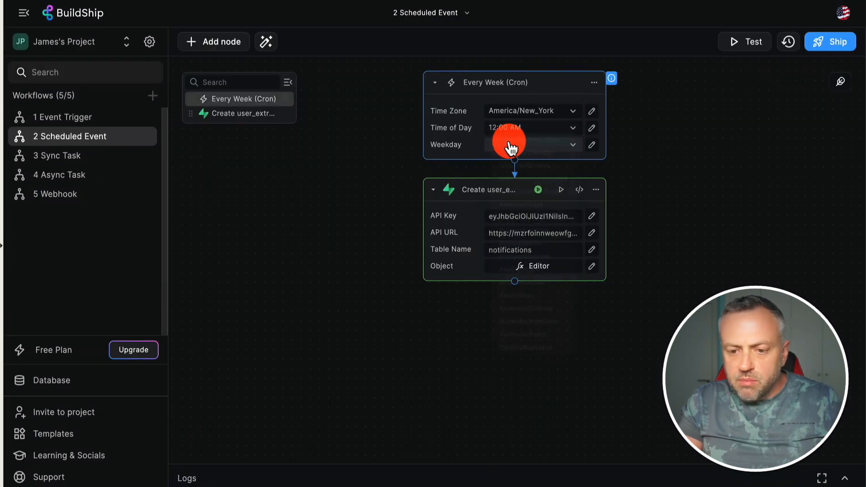
pyautogui.click(487, 127)
# Select Monday through Friday as the weekdays of the Every Week (Cron) trigger, leaving the blank option unchecked.
pyautogui.click(522, 143)
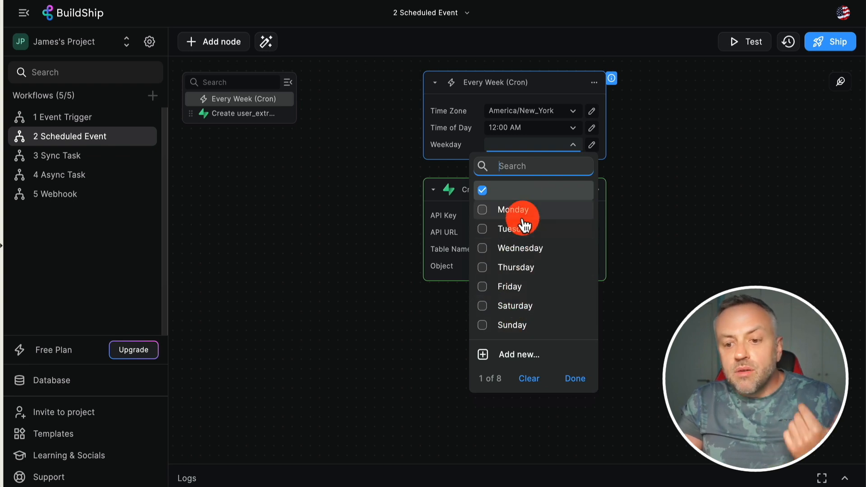
pyautogui.click(483, 211)
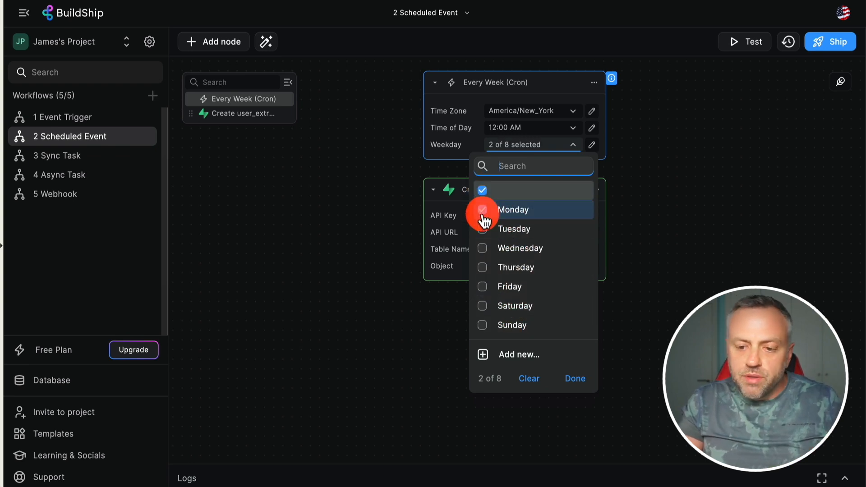
pyautogui.click(482, 229)
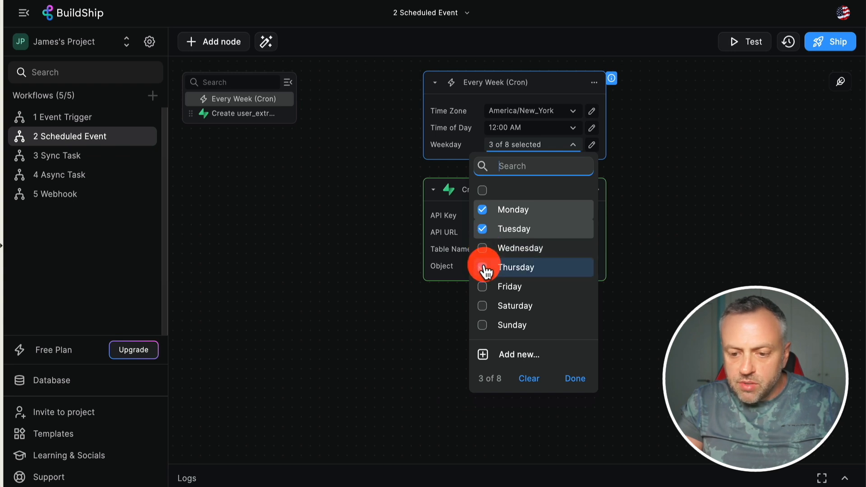
pyautogui.click(483, 267)
pyautogui.click(482, 287)
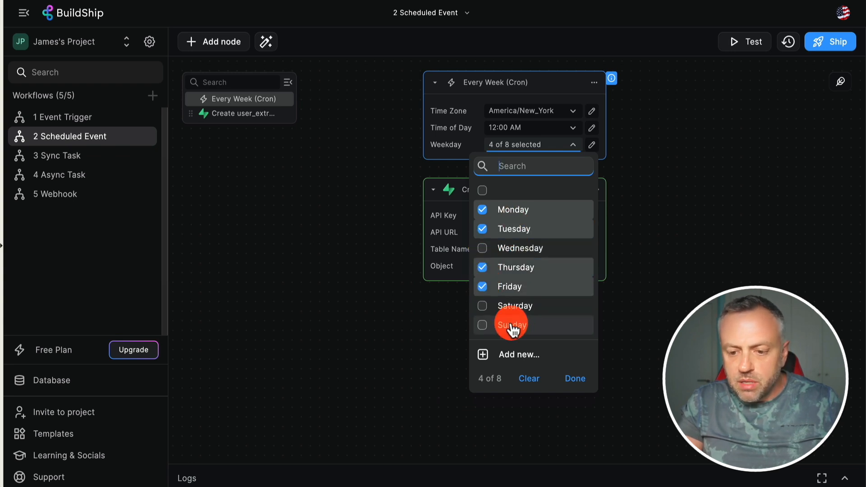
pyautogui.click(483, 248)
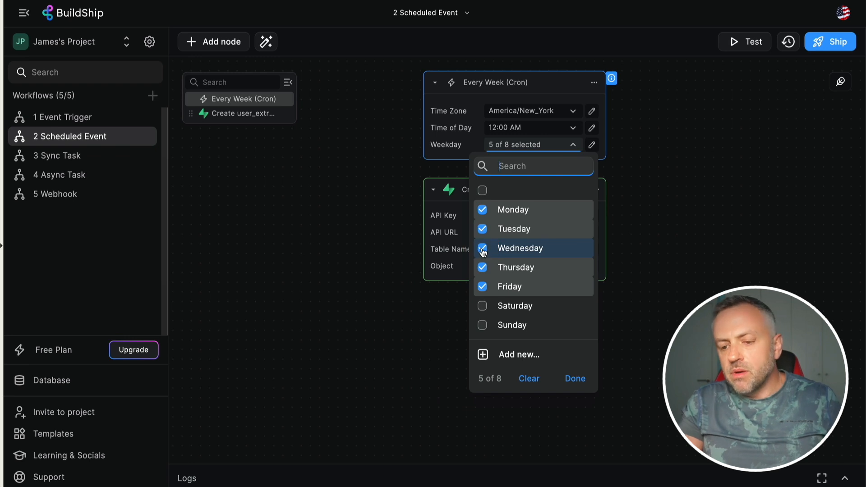
pyautogui.click(483, 190)
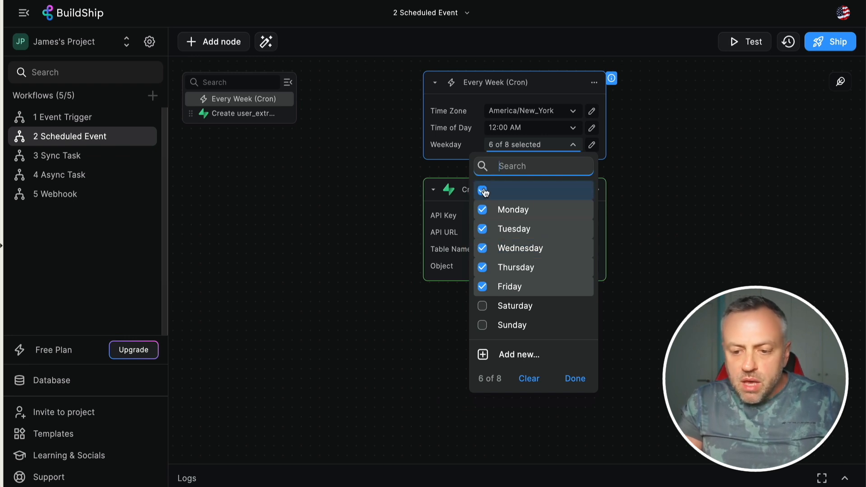
pyautogui.click(483, 190)
# Deselect Monday through Friday in the trigger's Weekday list and select Saturday and Sunday instead.
pyautogui.click(483, 210)
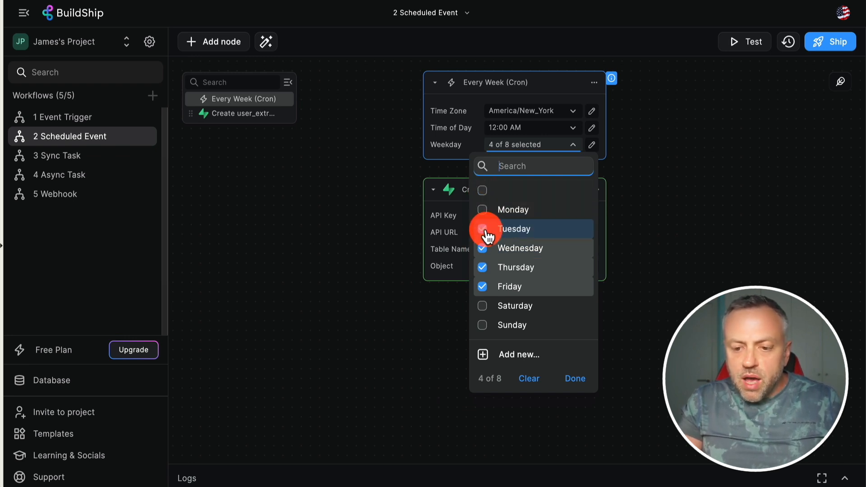
pyautogui.click(482, 229)
pyautogui.click(483, 248)
pyautogui.click(483, 267)
pyautogui.click(483, 268)
pyautogui.click(483, 287)
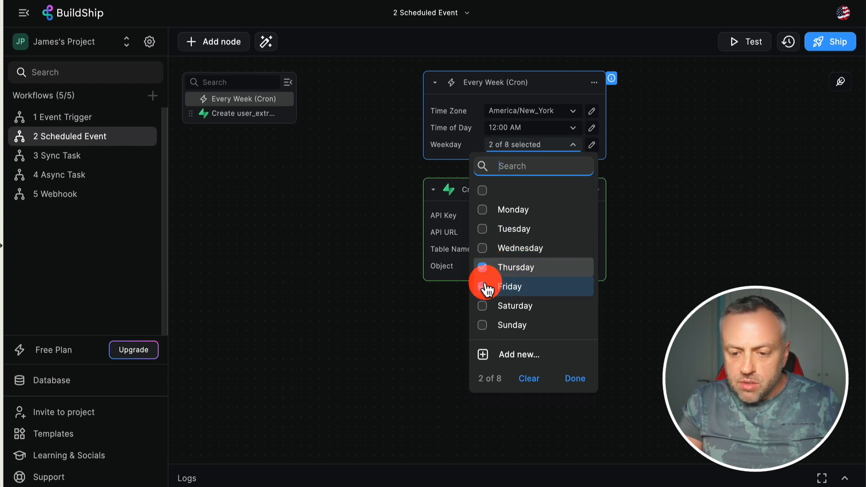
pyautogui.click(484, 288)
pyautogui.click(483, 307)
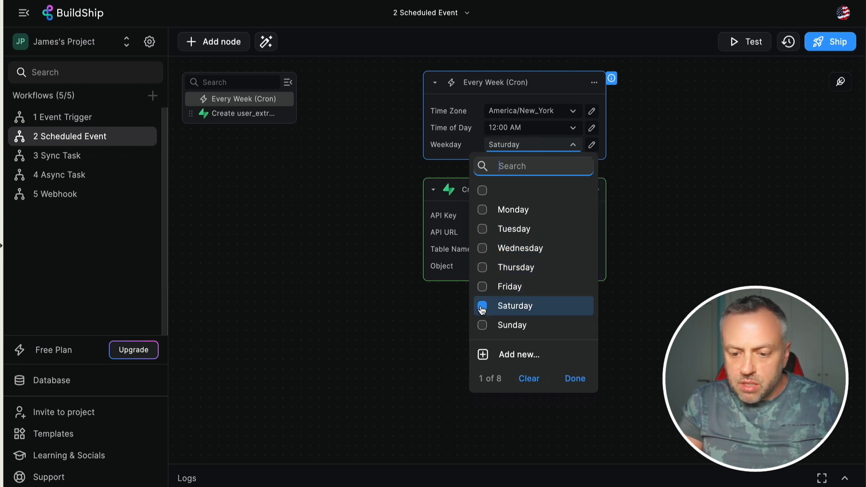
pyautogui.click(483, 325)
pyautogui.click(577, 381)
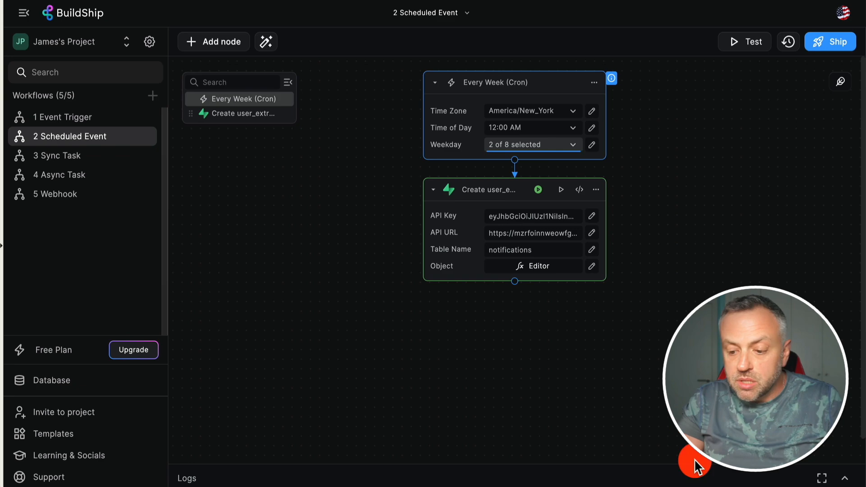
# Bring up the Android emulator running the Sync Task - Generate PDF page and return to the workflow.
pyautogui.click(709, 485)
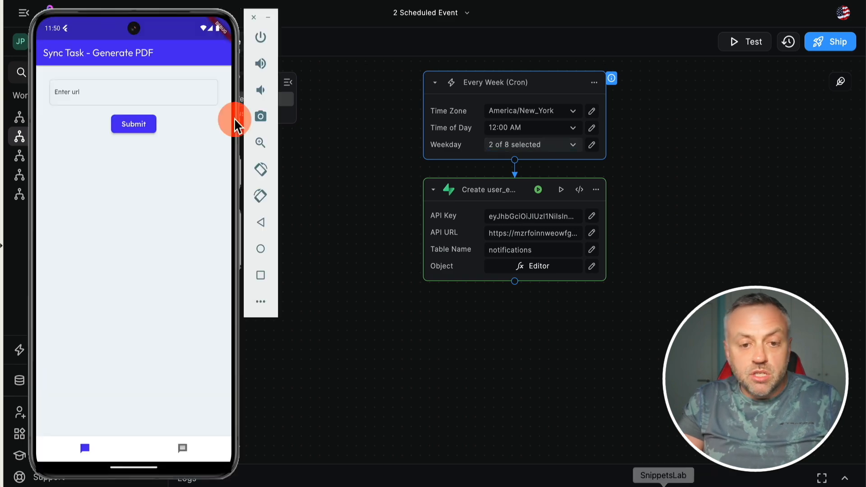
pyautogui.click(374, 254)
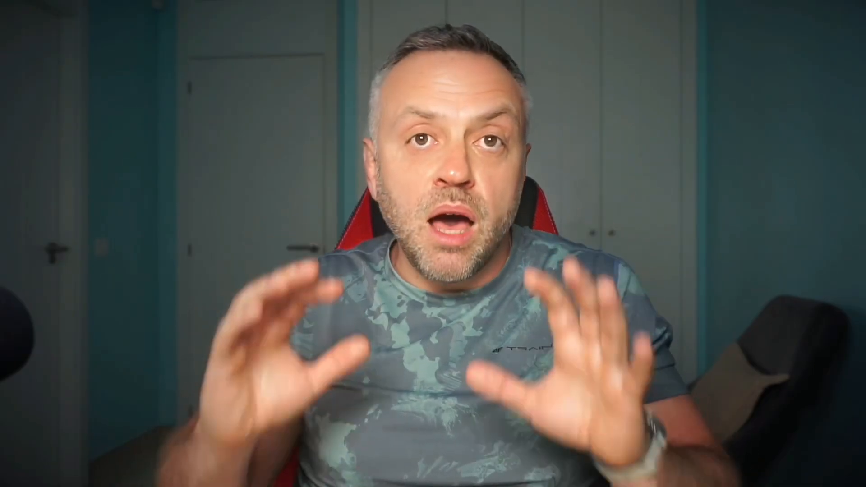
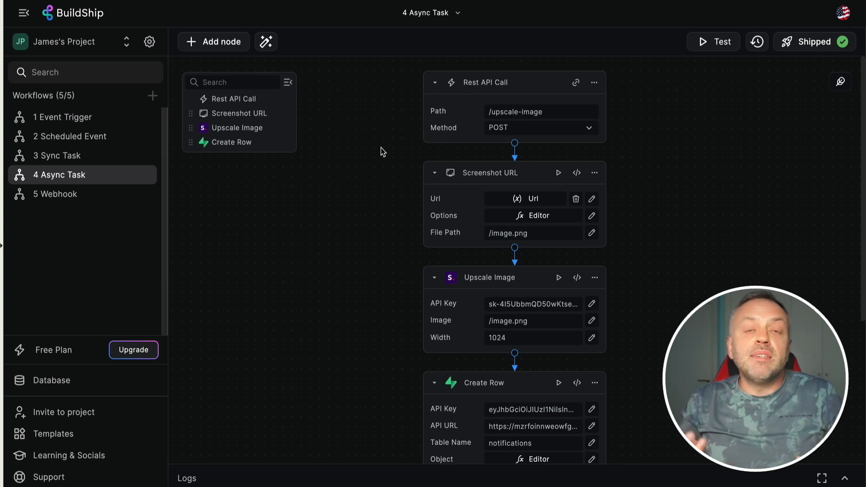
# Review the 4 Async Task workflow from the Rest API Call trigger through the Screenshot URL, Upscale Image and Create Row nodes.
pyautogui.click(500, 89)
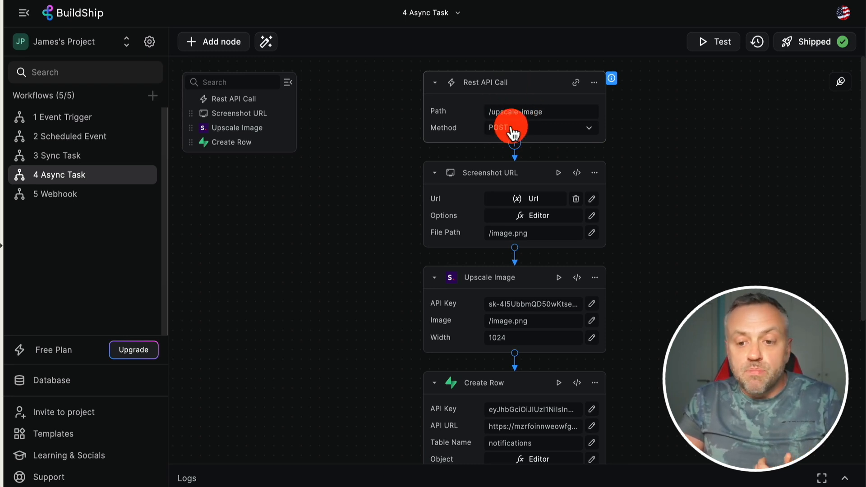
pyautogui.scroll(-1, 514, 136)
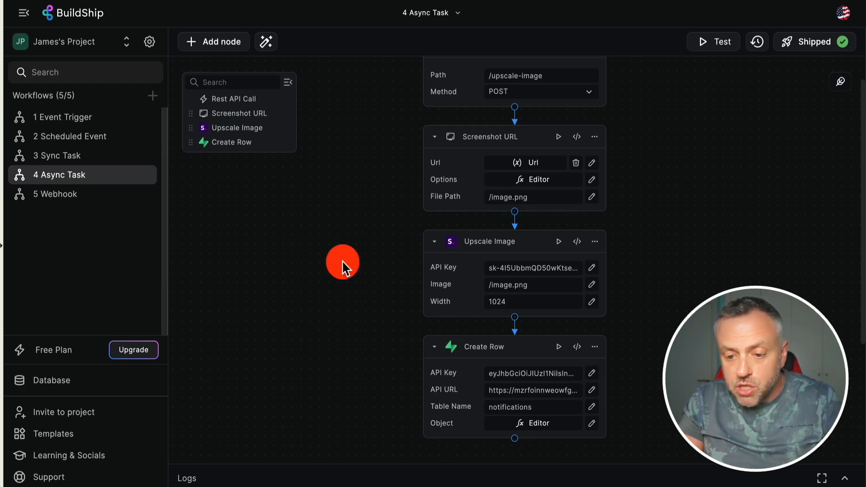
pyautogui.scroll(-1, 509, 186)
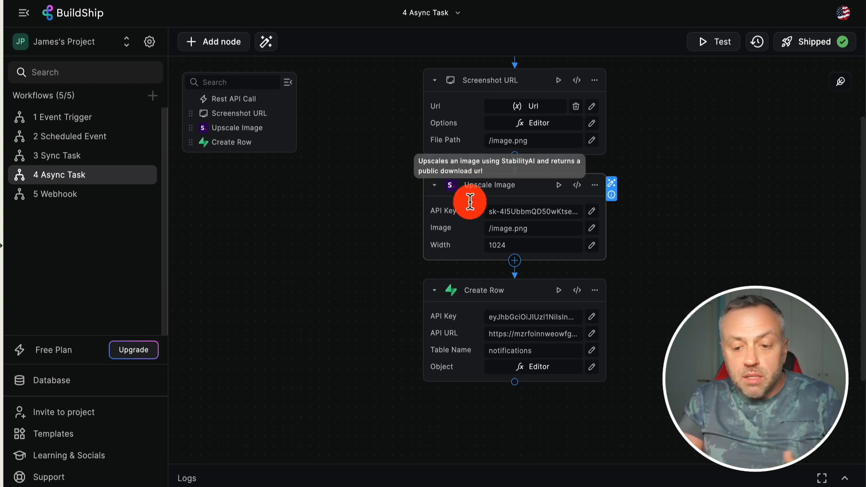
pyautogui.click(504, 245)
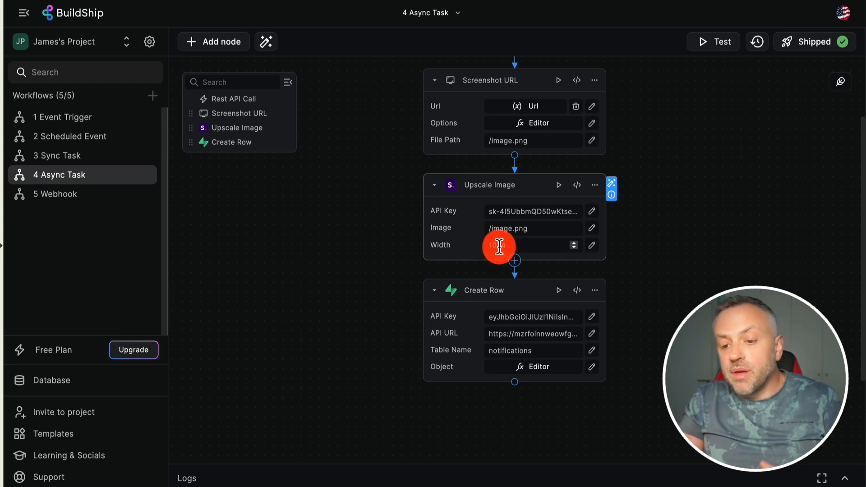
pyautogui.click(493, 247)
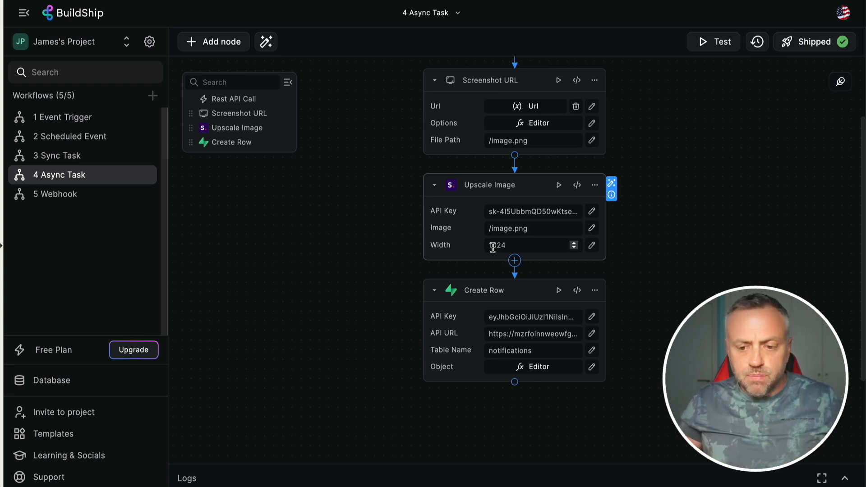
pyautogui.scroll(-1, 395, 279)
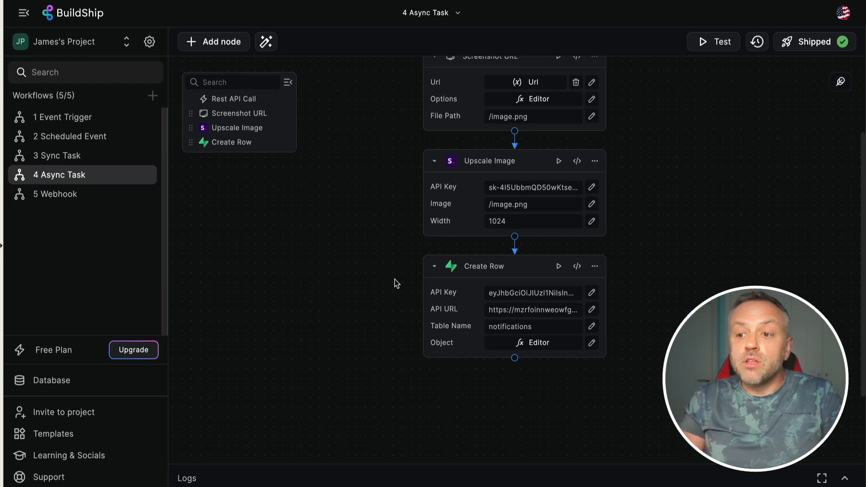
pyautogui.scroll(3, 397, 283)
pyautogui.scroll(-2, 396, 283)
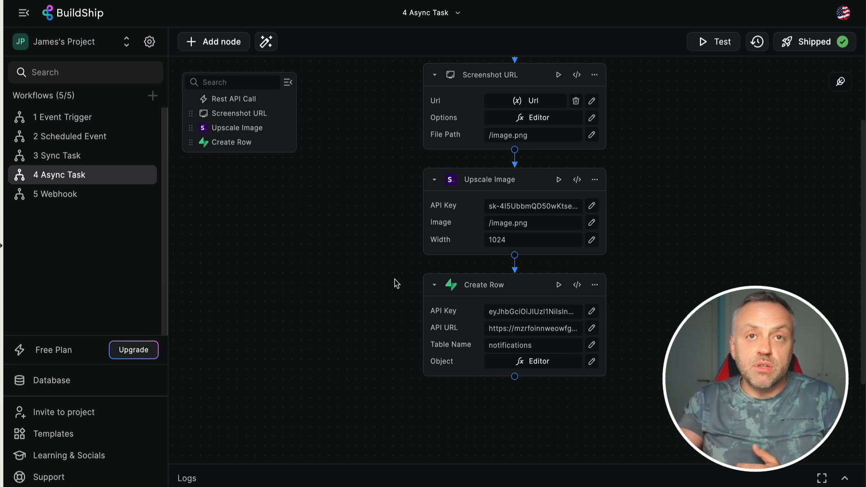
pyautogui.click(664, 190)
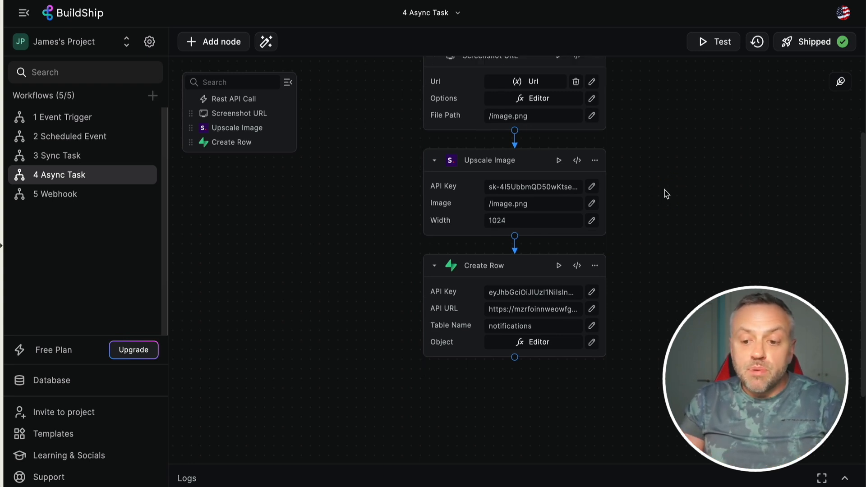
pyautogui.click(641, 211)
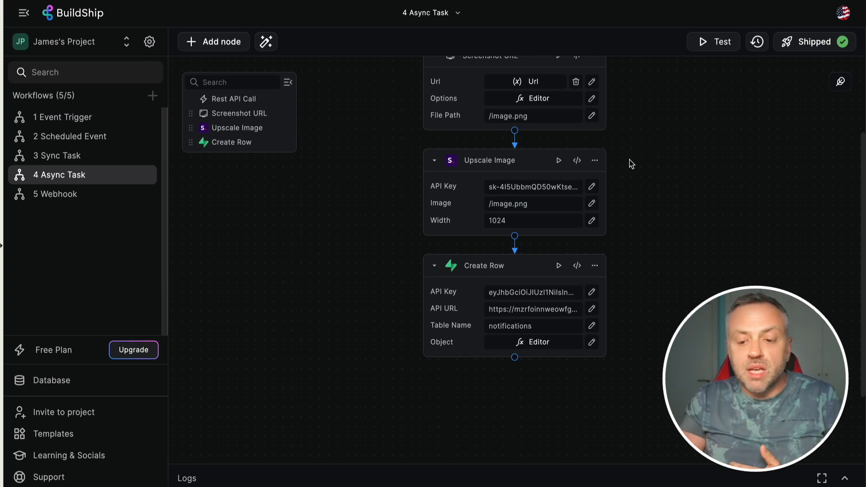
pyautogui.click(511, 269)
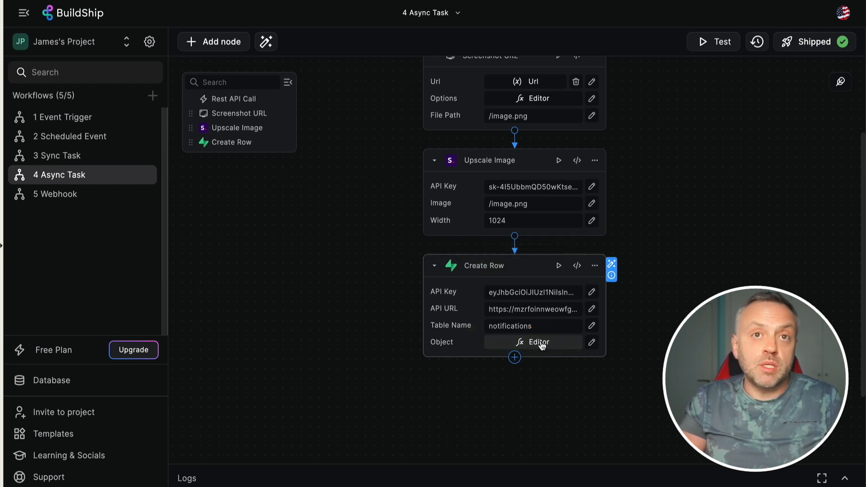
pyautogui.click(721, 243)
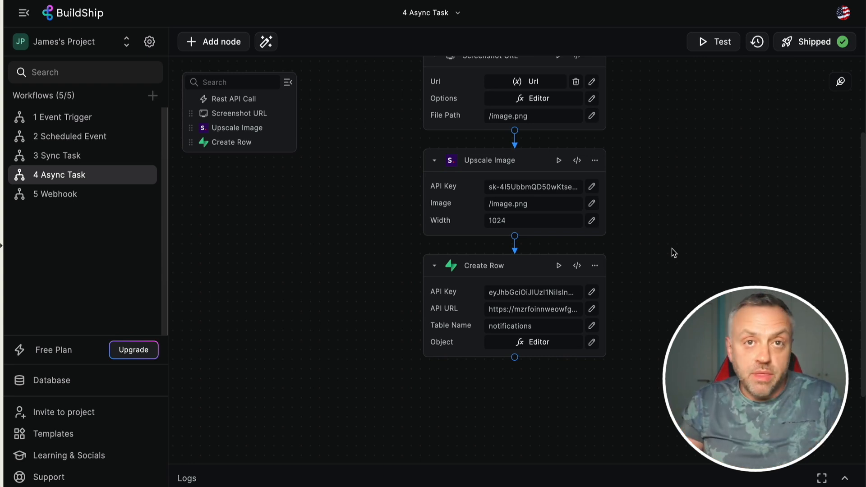
pyautogui.click(569, 319)
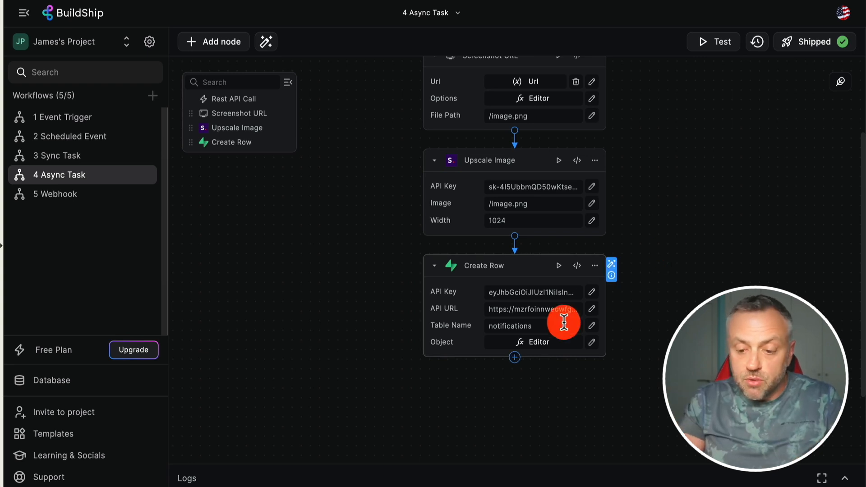
# Replace the 'Hey' body value in the Create Row node's object with the Upscale Image variable.
pyautogui.click(502, 268)
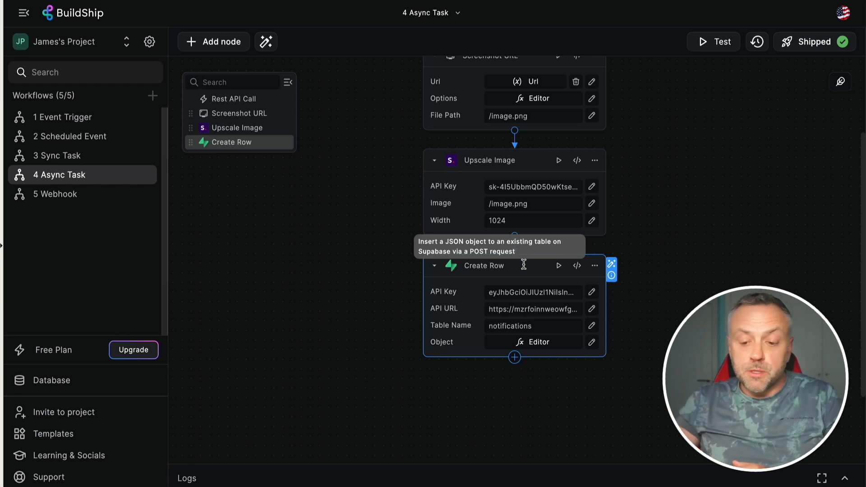
pyautogui.click(552, 338)
pyautogui.click(548, 342)
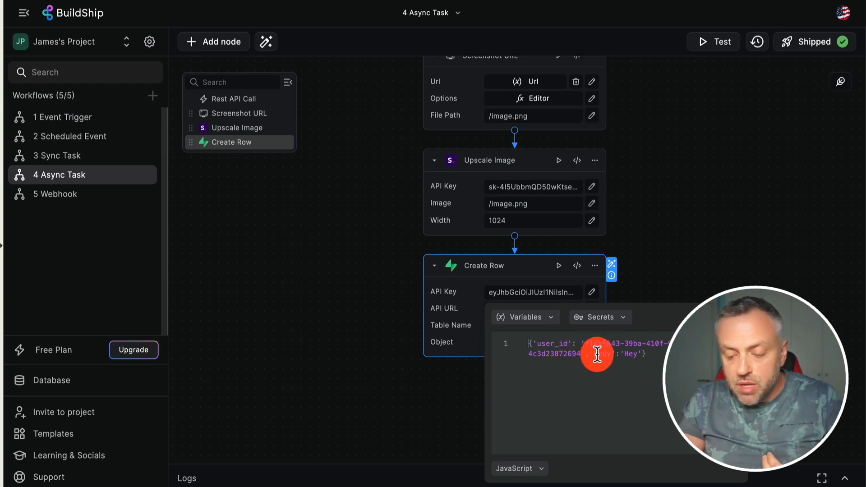
pyautogui.click(668, 242)
pyautogui.click(542, 348)
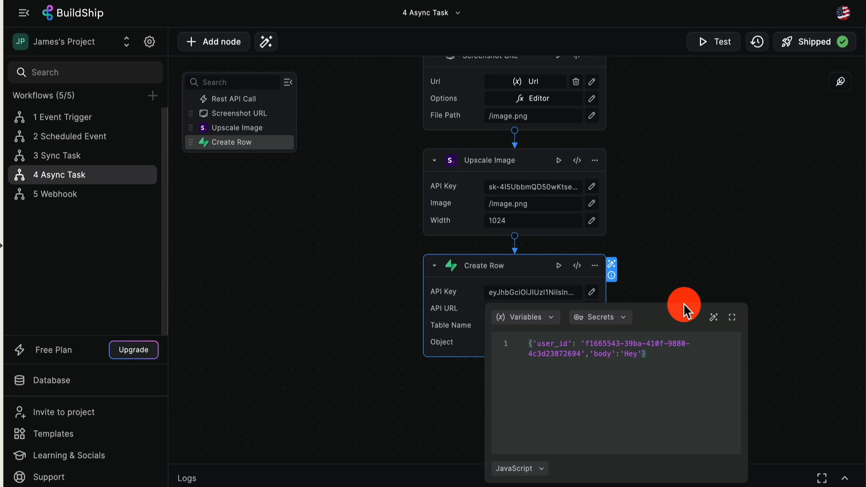
pyautogui.press('BackSpace')
pyautogui.press('BackSpace')
pyautogui.press('BackSpace')
pyautogui.press('BackSpace')
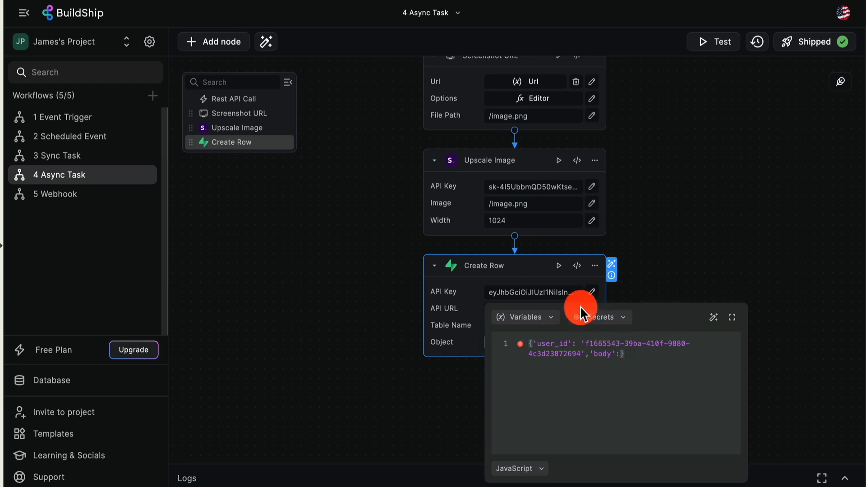
pyautogui.click(541, 319)
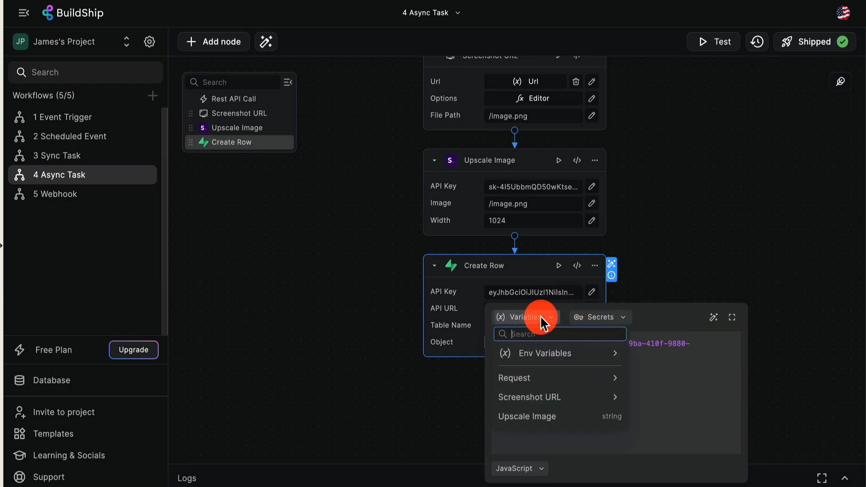
pyautogui.click(564, 419)
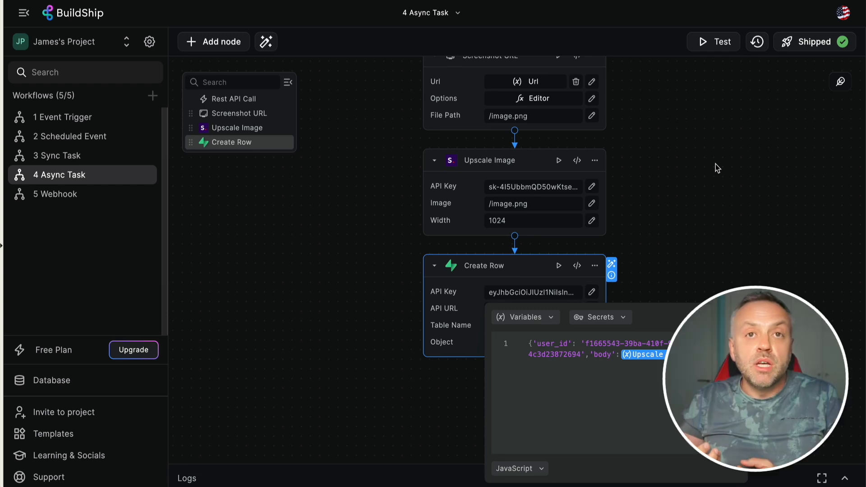
pyautogui.click(754, 71)
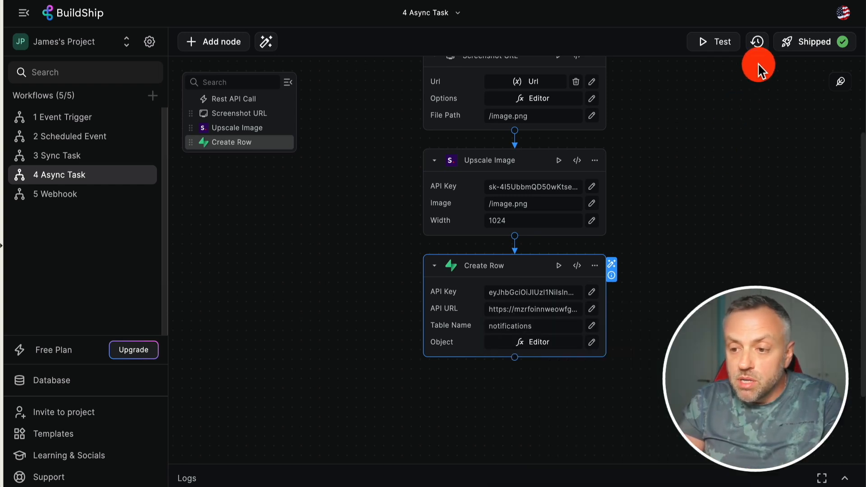
# Open the 4 Async Task workflow's test options to view its endpoint URL and request inputs.
pyautogui.click(828, 42)
pyautogui.click(745, 43)
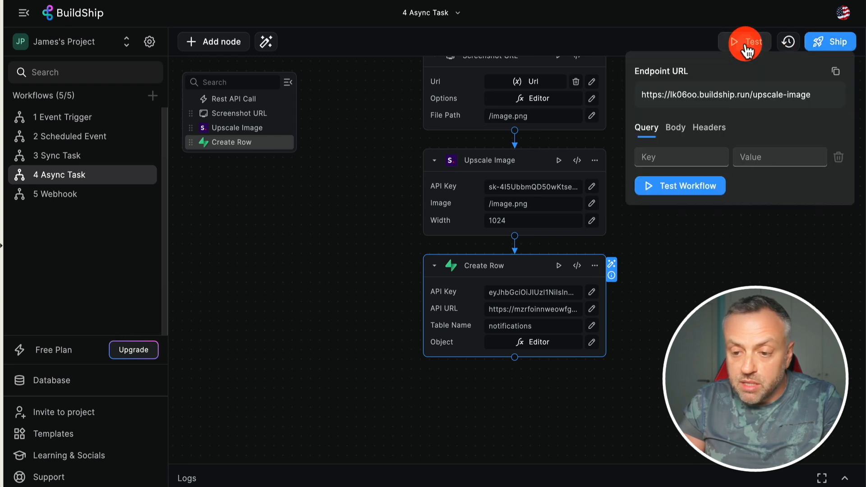
pyautogui.click(688, 188)
# Examine the Rest API Call trigger's request output fields in the Trigger Editor and leave without saving.
pyautogui.click(598, 85)
pyautogui.click(610, 103)
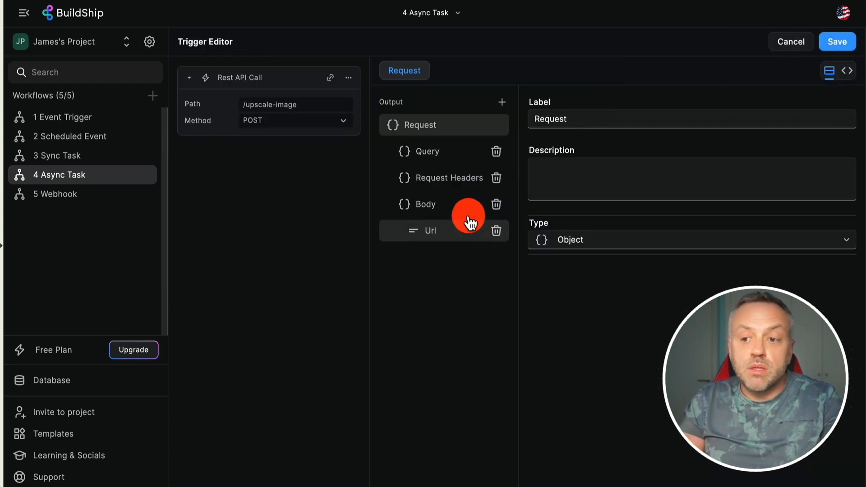
pyautogui.click(798, 42)
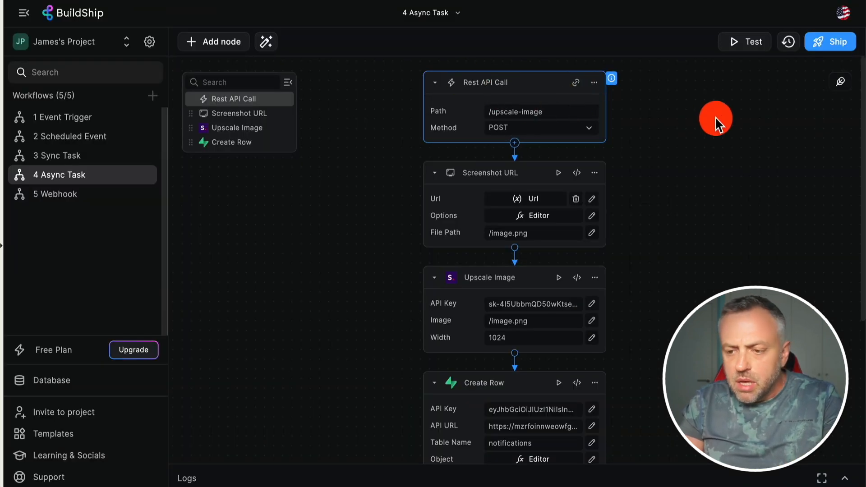
# Check the Url field's key under Body in the Rest API Call trigger's request output and leave without saving.
pyautogui.click(755, 44)
pyautogui.click(677, 262)
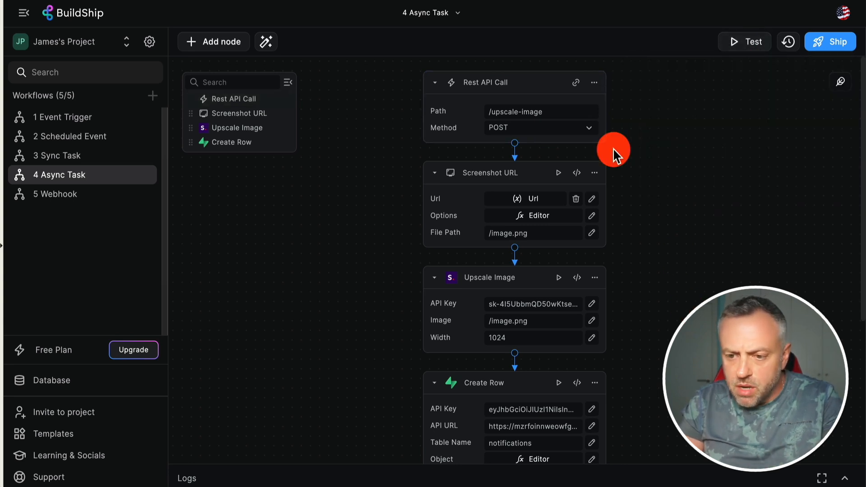
pyautogui.click(595, 85)
pyautogui.click(621, 102)
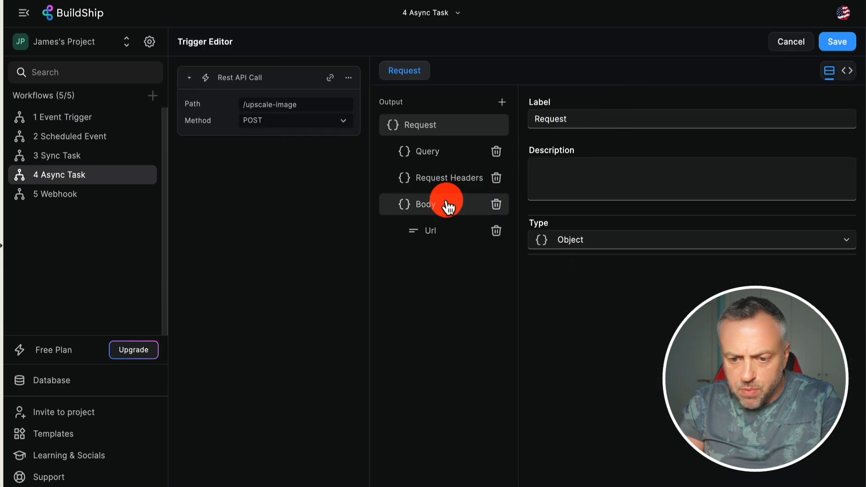
pyautogui.click(438, 234)
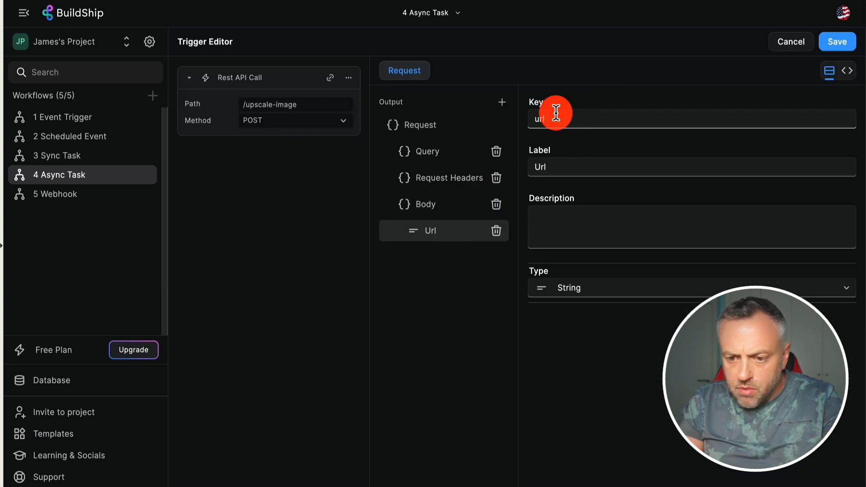
pyautogui.click(799, 42)
pyautogui.click(743, 46)
pyautogui.click(677, 129)
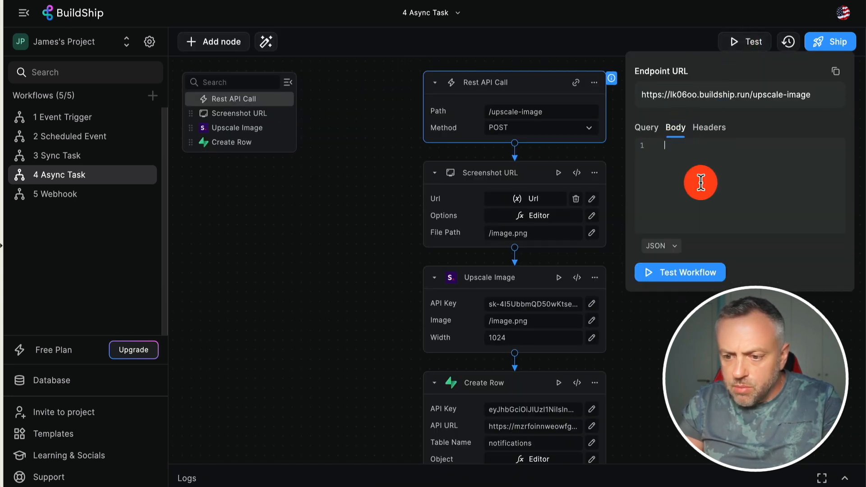
pyautogui.click(701, 183)
pyautogui.write("{'url':")
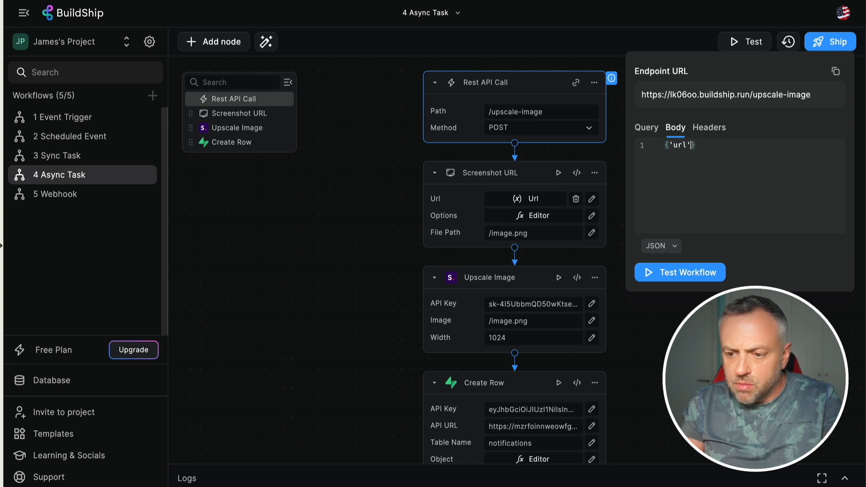
pyautogui.write("'")
pyautogui.write('https://static.vecteezy.com/system/resources/thumbnails/007/494/139/small/stop-sign-icon-free-vector.jpg')
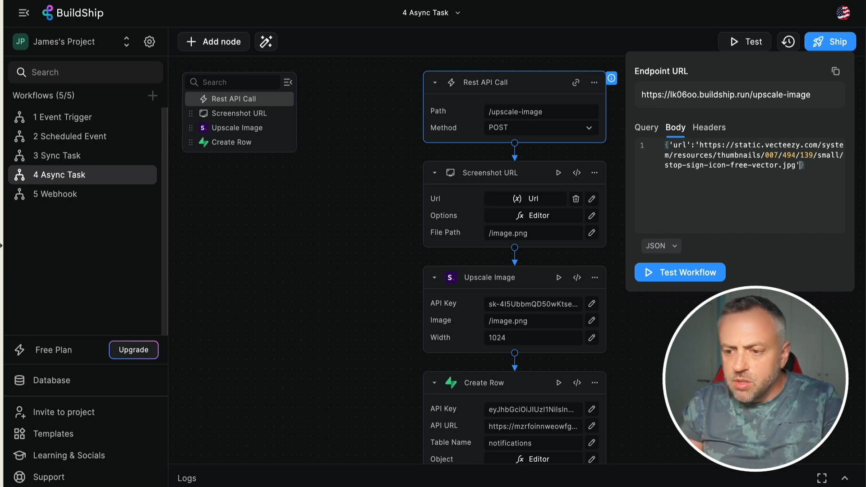
# Run the workflow test and bring up the Android emulator to watch for the Supabase push notification.
pyautogui.click(682, 272)
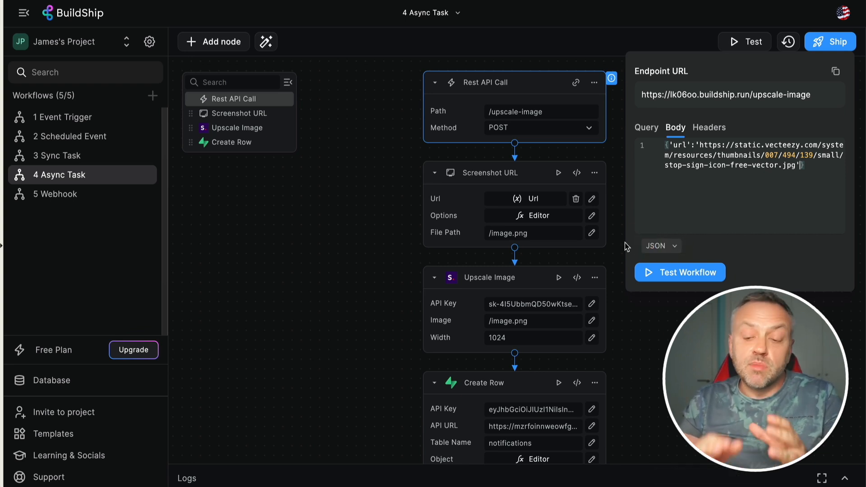
pyautogui.click(677, 276)
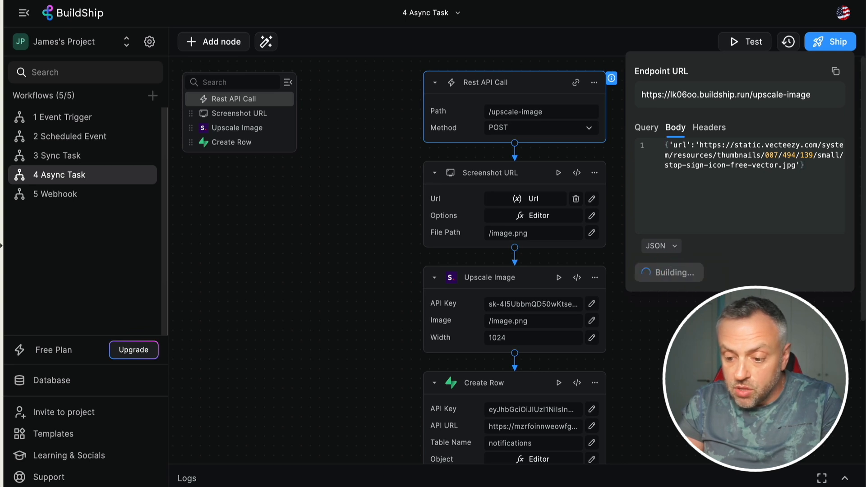
pyautogui.click(704, 486)
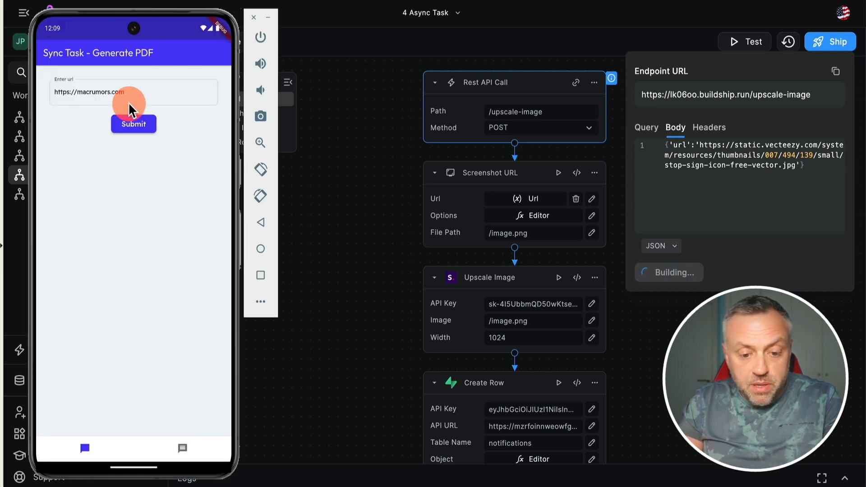
pyautogui.click(161, 230)
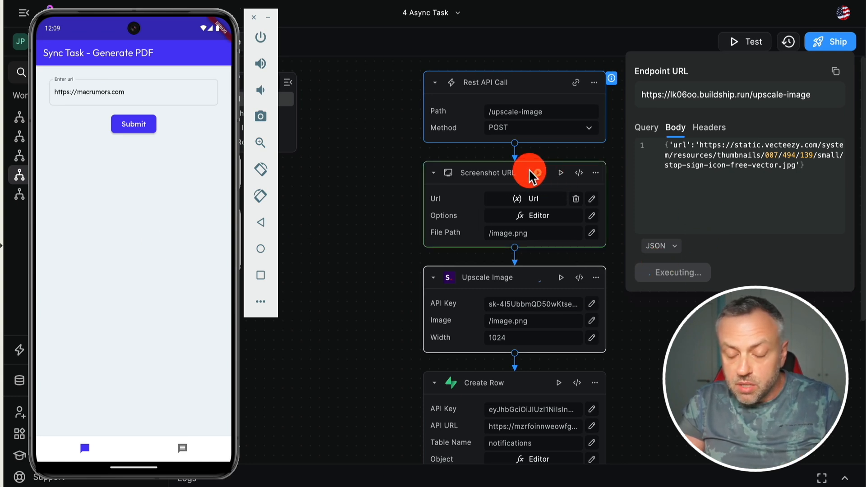
pyautogui.click(520, 291)
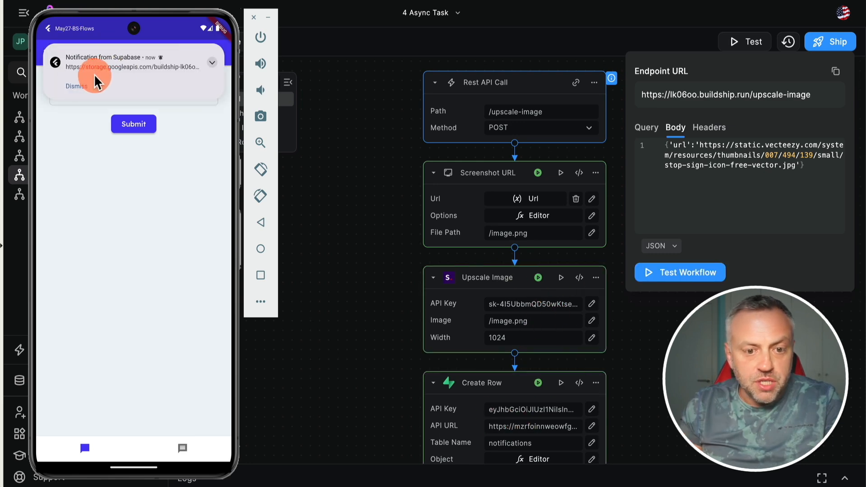
pyautogui.moveTo(140, 61); pyautogui.dragTo(96, 61)
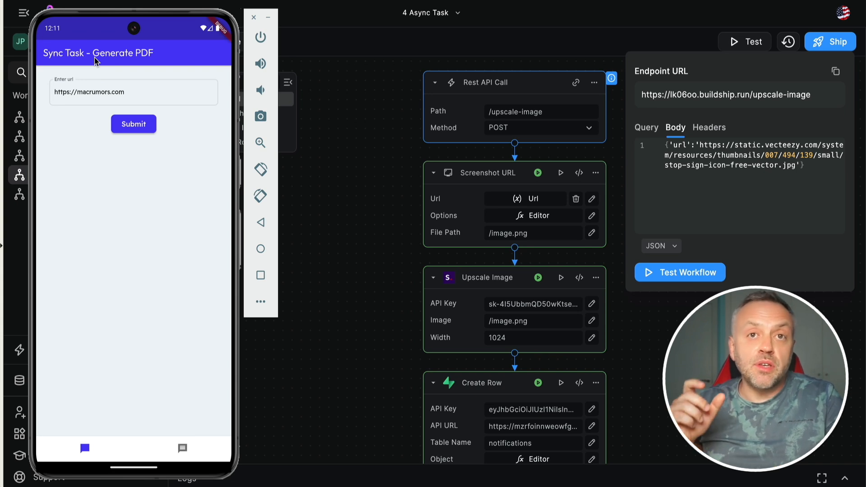
# Switch to the Supabase table editor and inspect the full body value of the newest notifications row.
pyautogui.click(67, 66)
pyautogui.click(125, 116)
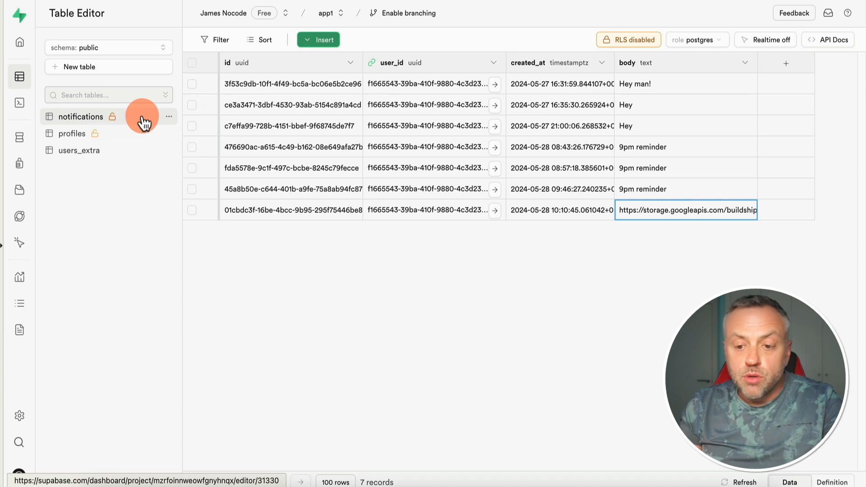
pyautogui.click(660, 212)
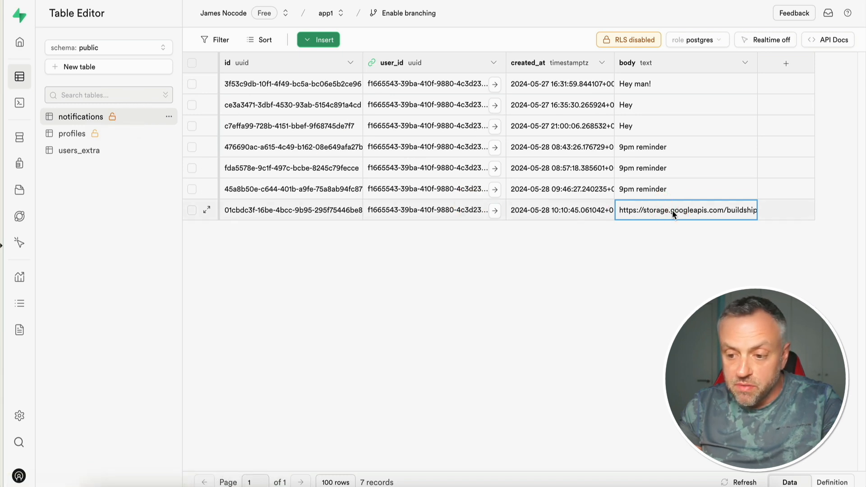
pyautogui.doubleClick(673, 210)
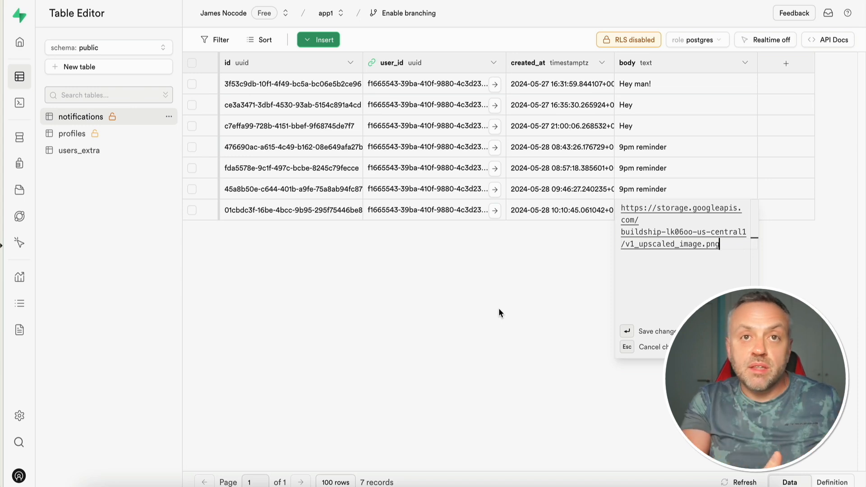
pyautogui.click(401, 296)
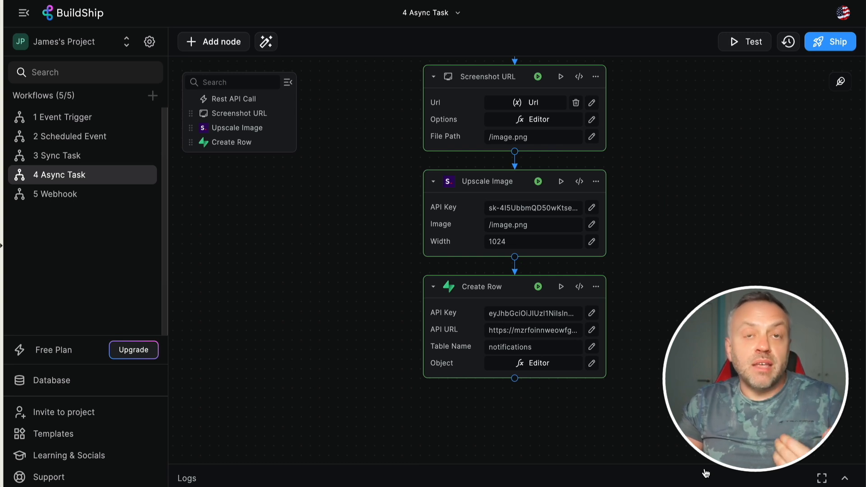
# Switch to the emulator and submit the stop-sign-icon-free-vector.jpg URL on the app's Async Task - Upscale Image page.
pyautogui.click(704, 485)
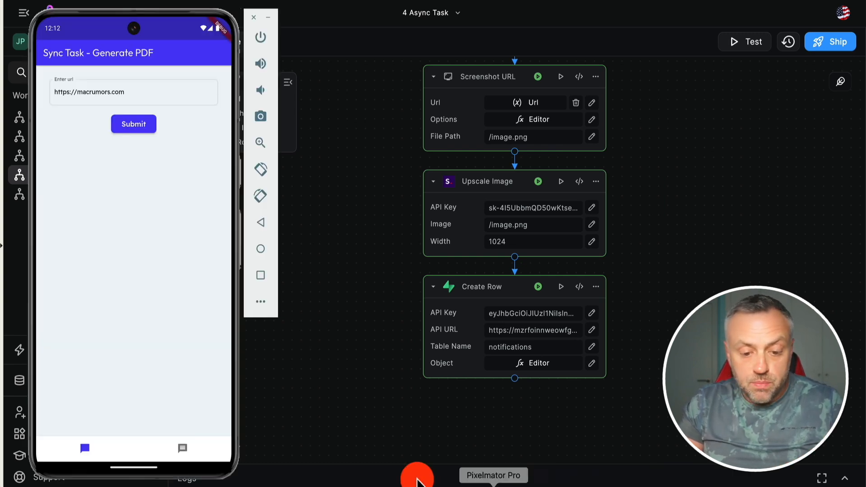
pyautogui.click(185, 448)
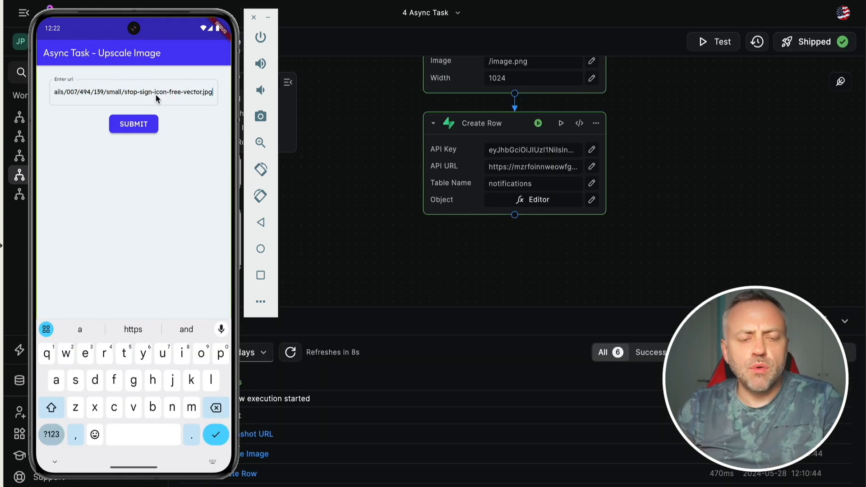
pyautogui.click(139, 124)
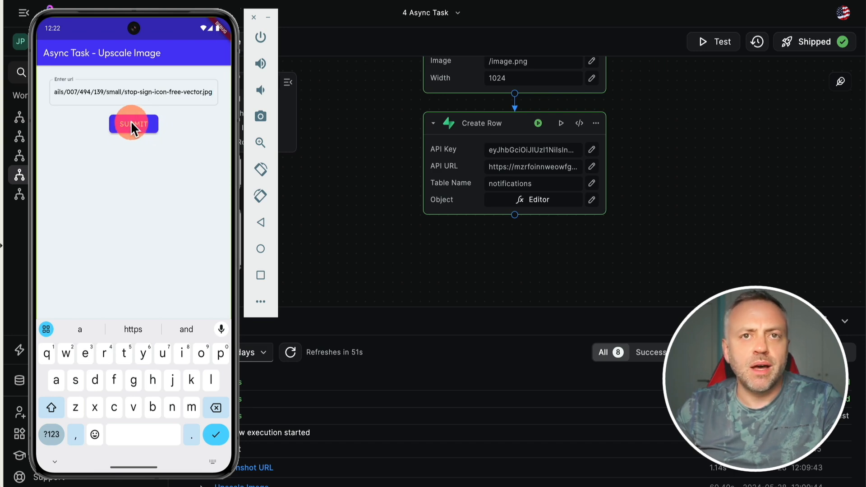
pyautogui.click(131, 122)
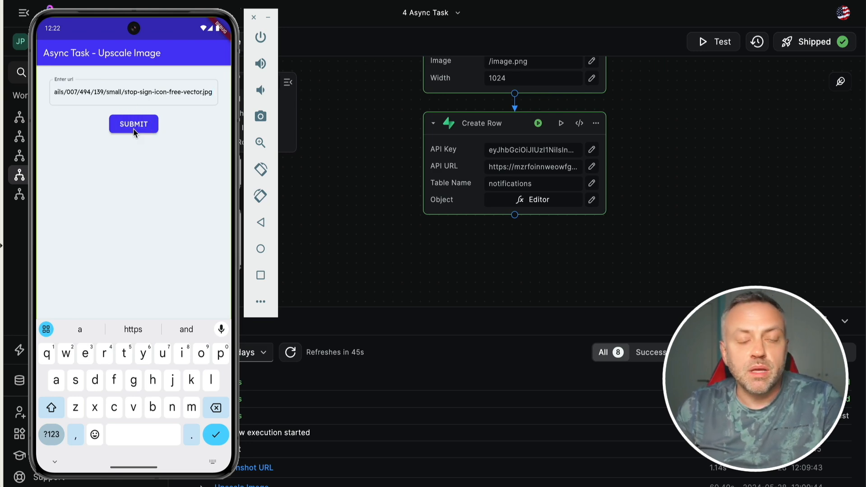
pyautogui.click(134, 130)
pyautogui.click(81, 66)
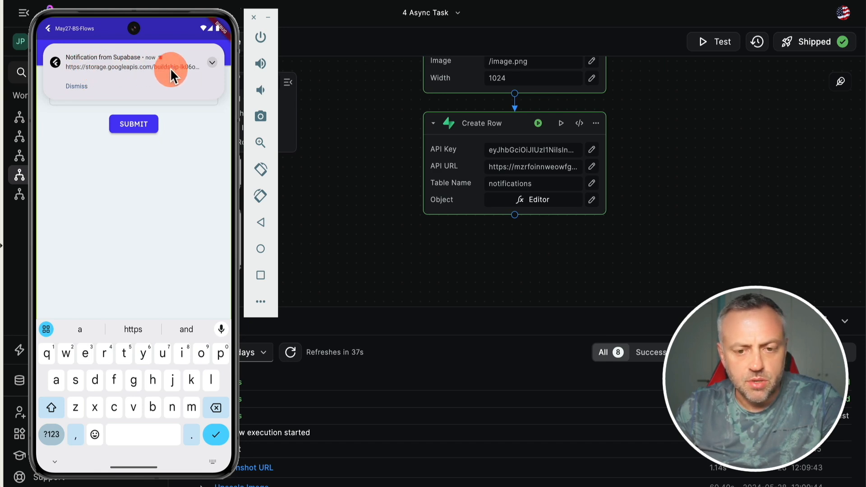
# Return to the Supabase notifications table and inspect the body of the row added by the app's submission.
pyautogui.click(350, 56)
pyautogui.click(361, 0)
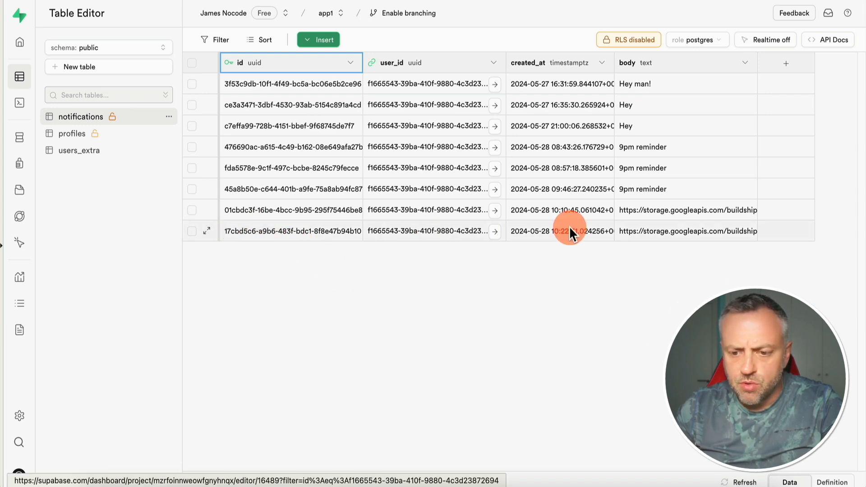
pyautogui.doubleClick(669, 229)
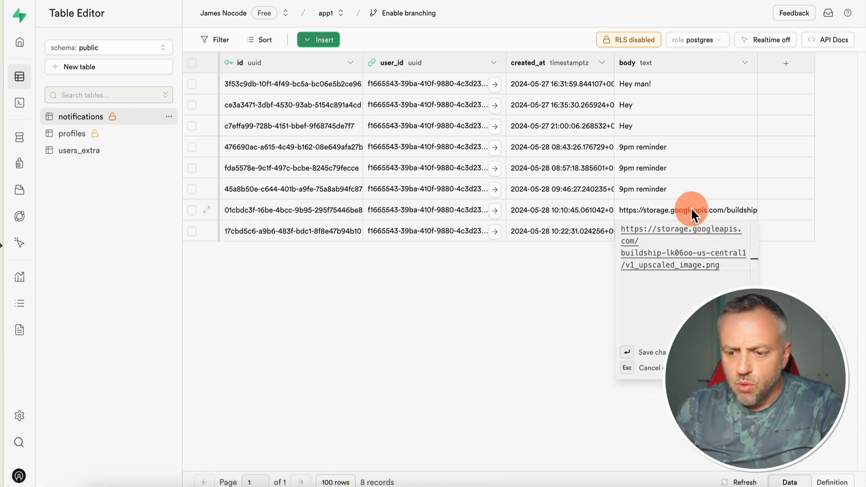
pyautogui.click(544, 285)
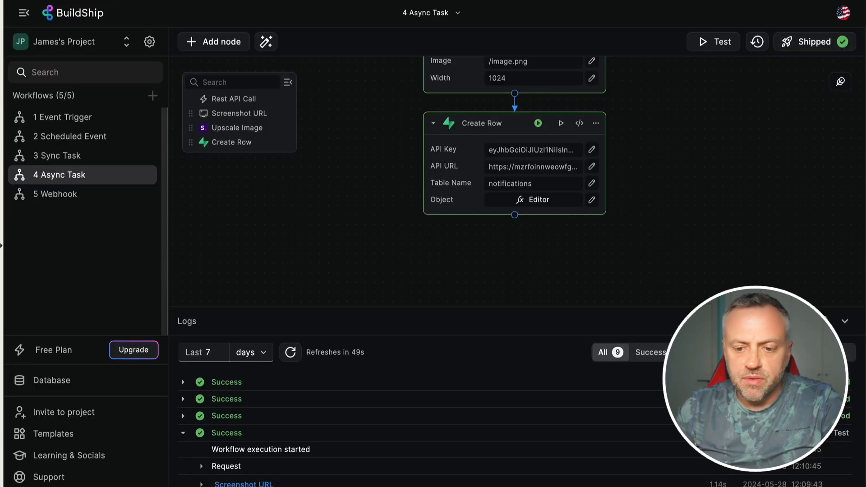
# Collapse the workflow logs and search the node library for "stability", closing it without adding a node.
pyautogui.scroll(5, 391, 184)
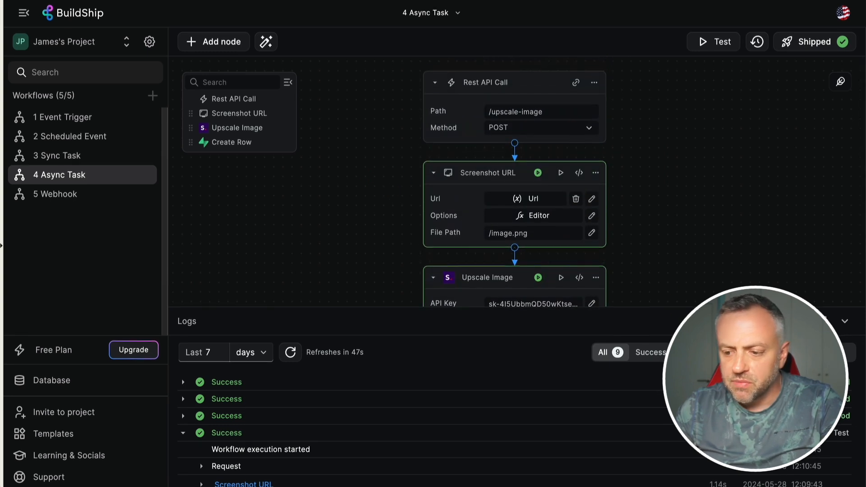
pyautogui.click(845, 321)
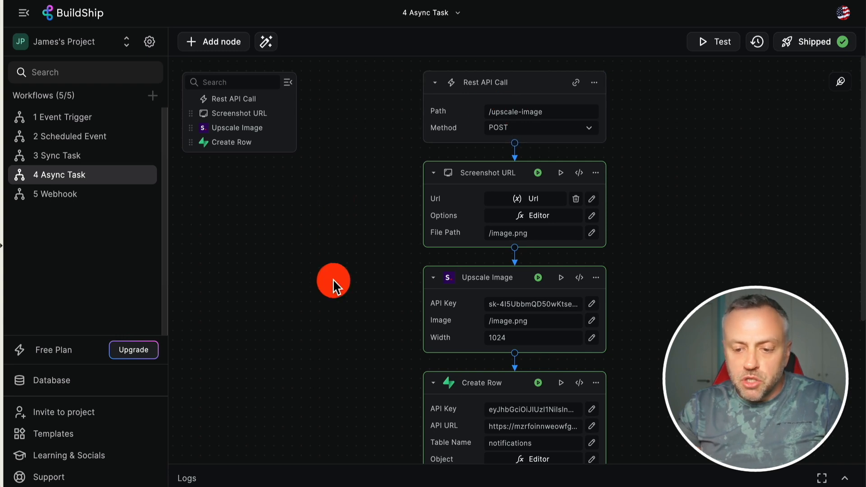
pyautogui.scroll(-2, 333, 279)
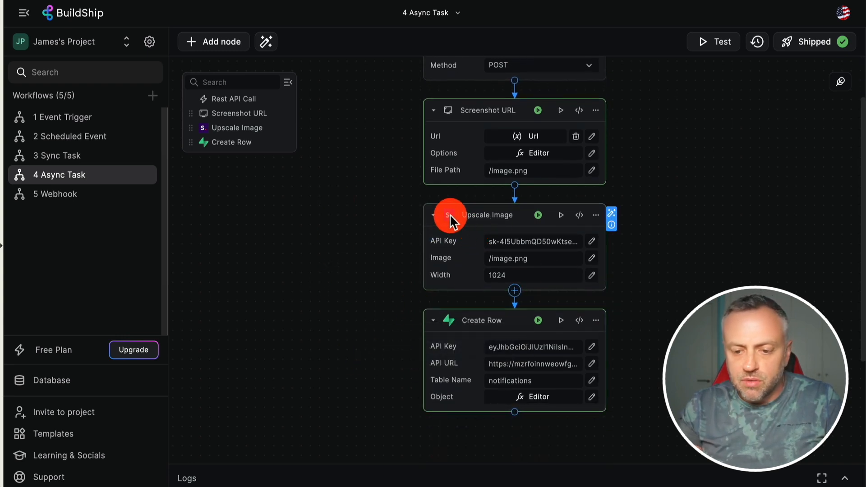
pyautogui.click(513, 291)
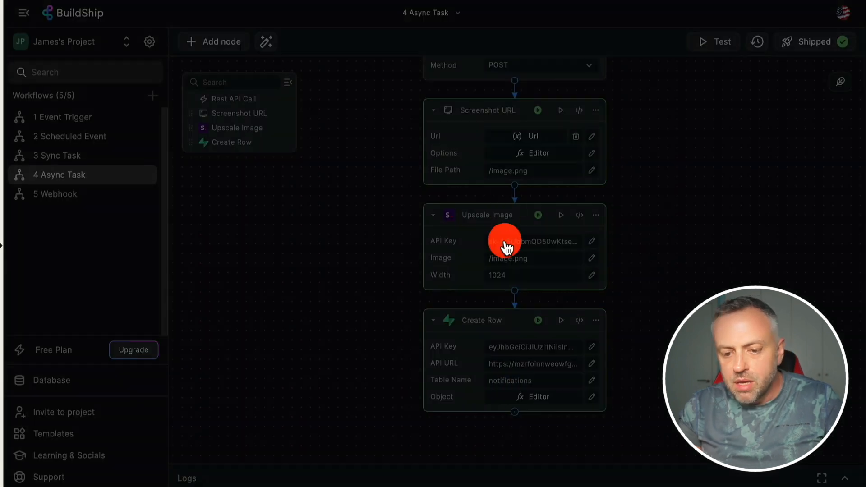
pyautogui.write('stability')
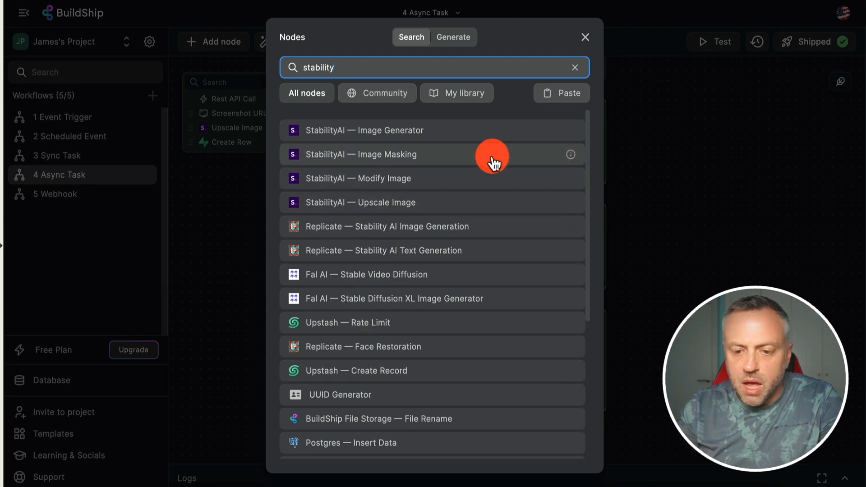
pyautogui.click(585, 37)
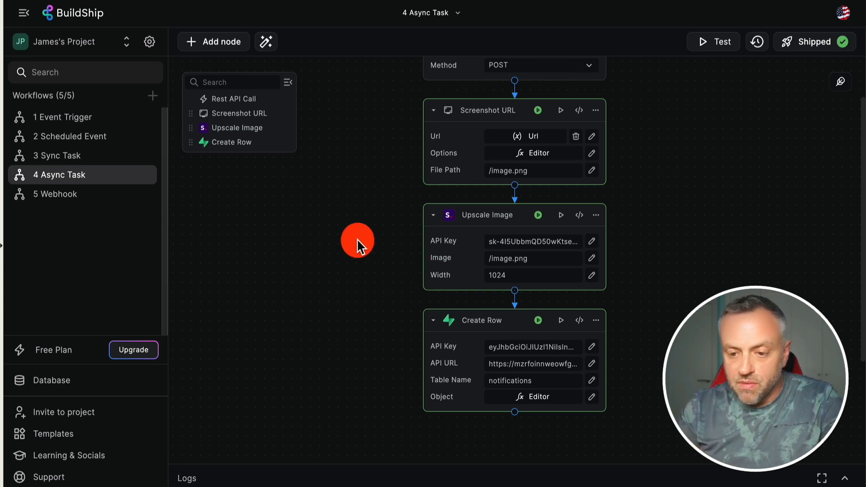
pyautogui.scroll(2, 359, 240)
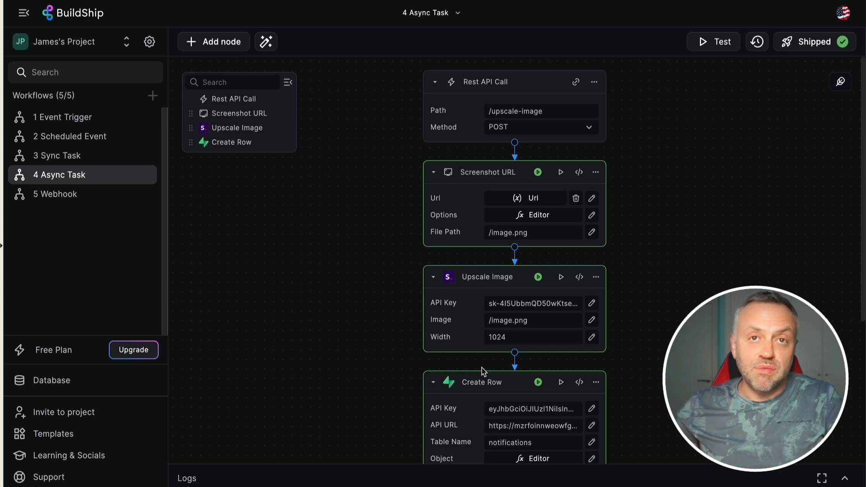
# Open the 5 Webhook workflow and examine its Rest API Call path and the Create user_extra node's settings.
pyautogui.click(238, 221)
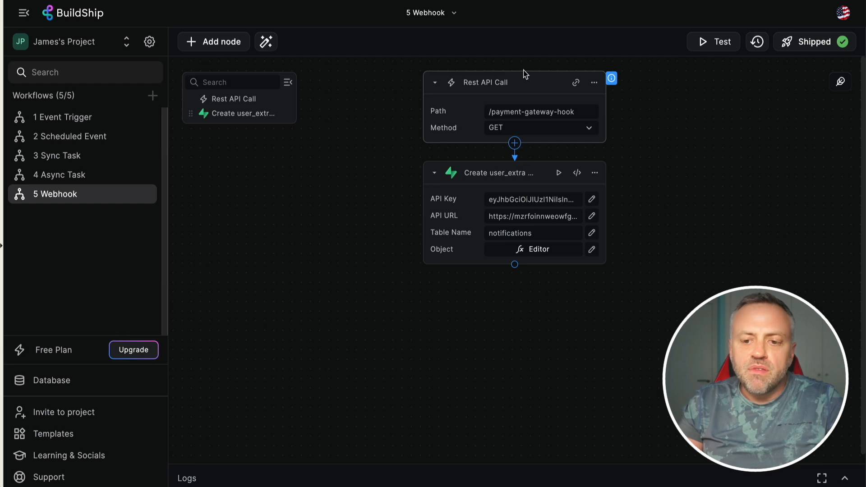
pyautogui.click(498, 111)
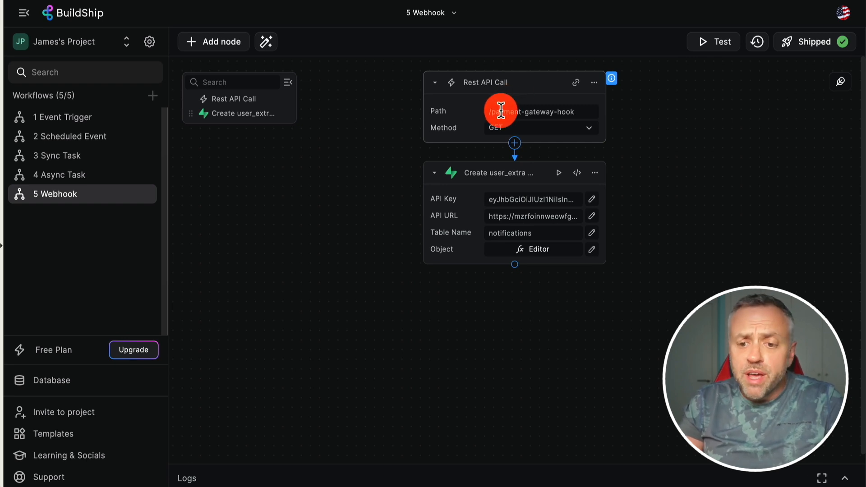
pyautogui.click(492, 113)
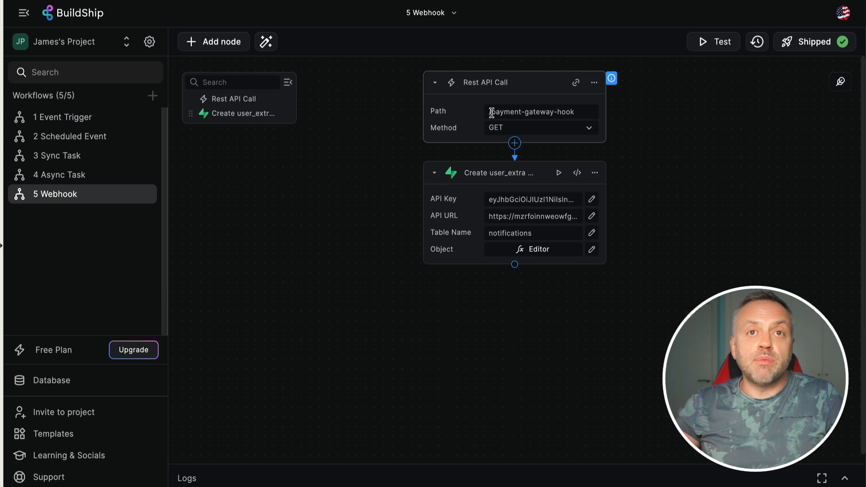
pyautogui.click(481, 221)
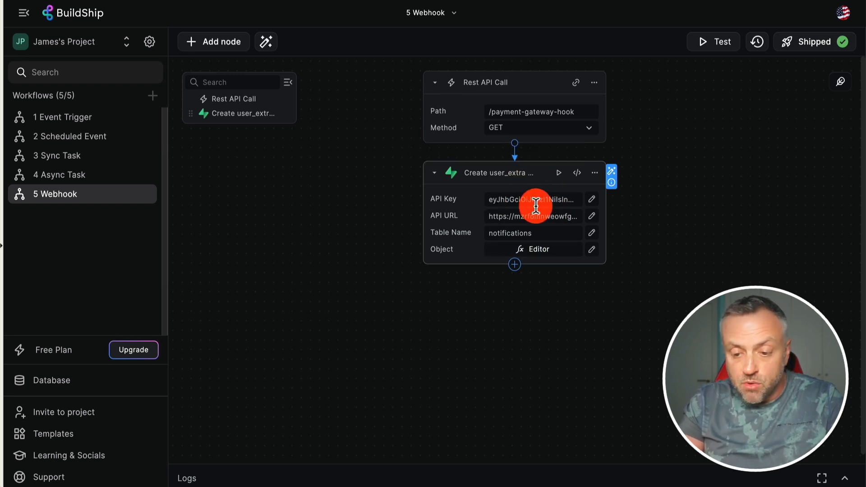
# Open the Create user_extra node's Object expression and examine its user_id and body values.
pyautogui.click(544, 255)
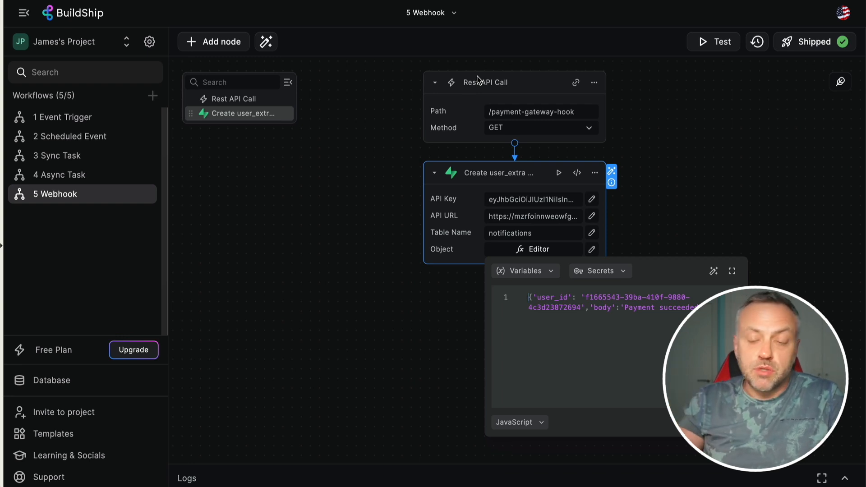
pyautogui.click(558, 113)
pyautogui.click(585, 297)
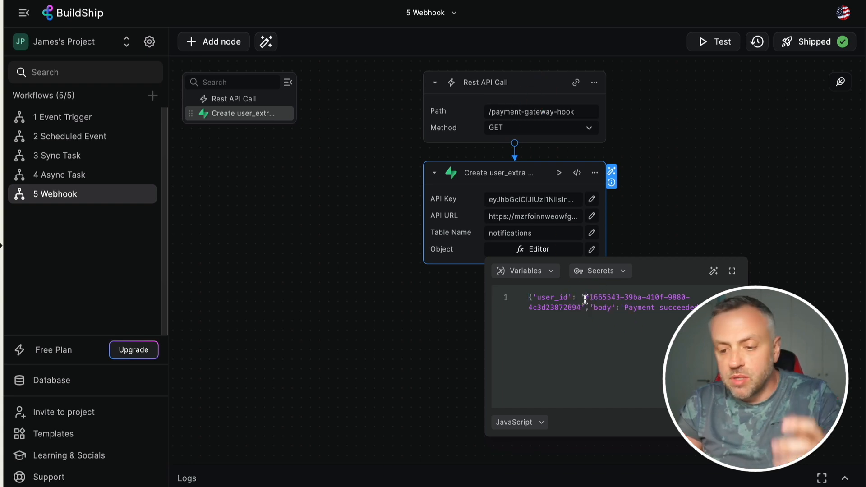
pyautogui.click(586, 298)
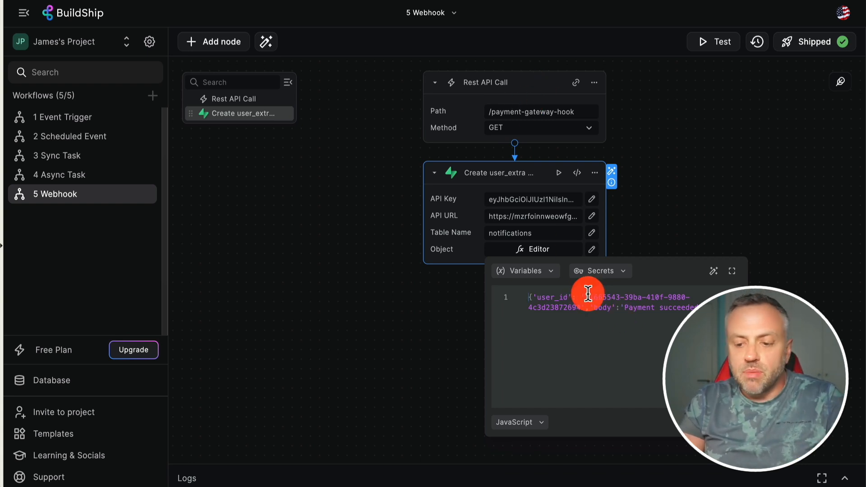
pyautogui.click(582, 306)
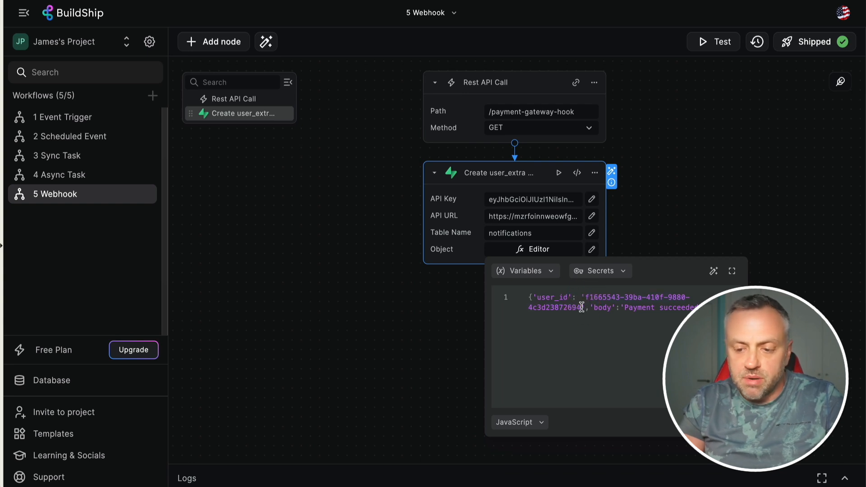
pyautogui.click(586, 298)
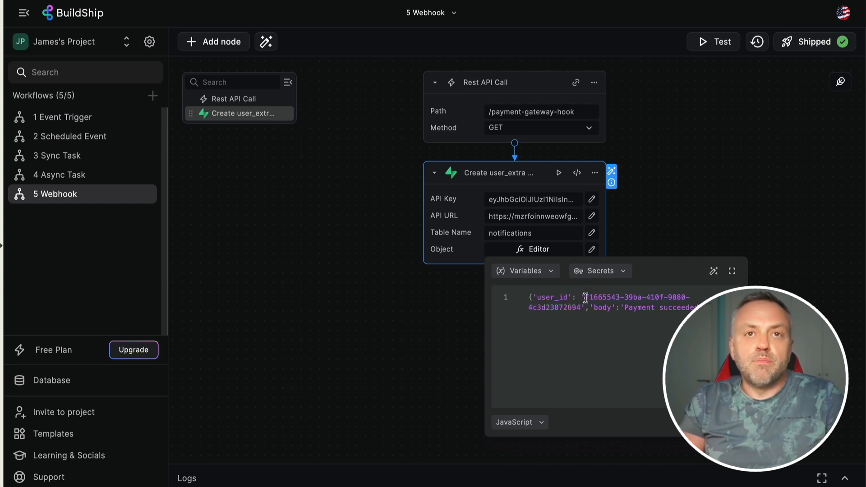
pyautogui.moveTo(586, 298)
pyautogui.mouseDown()
pyautogui.moveTo(581, 307)
pyautogui.moveTo(615, 316)
pyautogui.moveTo(686, 309)
pyautogui.mouseUp()
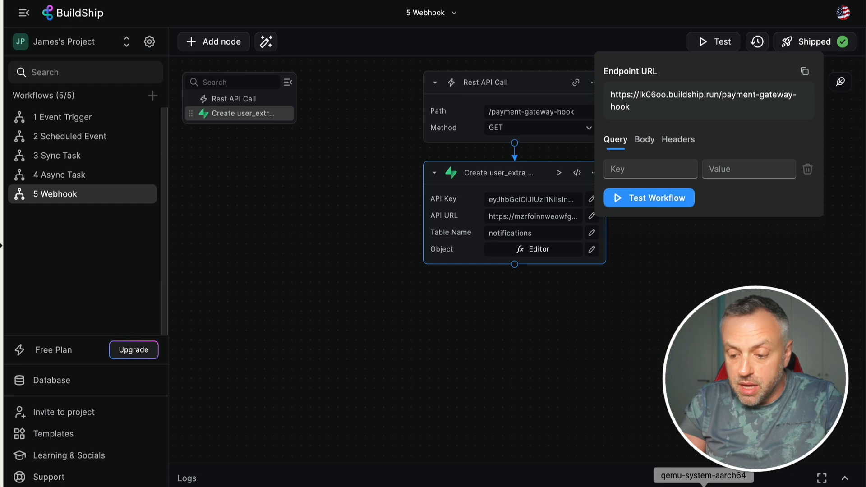
# Test the 5 Webhook workflow without query parameters, dismiss the payment notification on the emulator, and return to the workflow canvas.
pyautogui.click(710, 486)
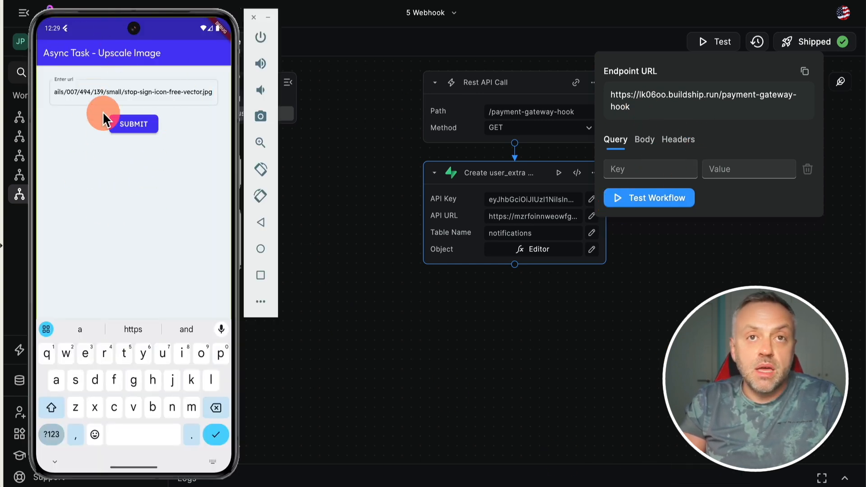
pyautogui.click(659, 196)
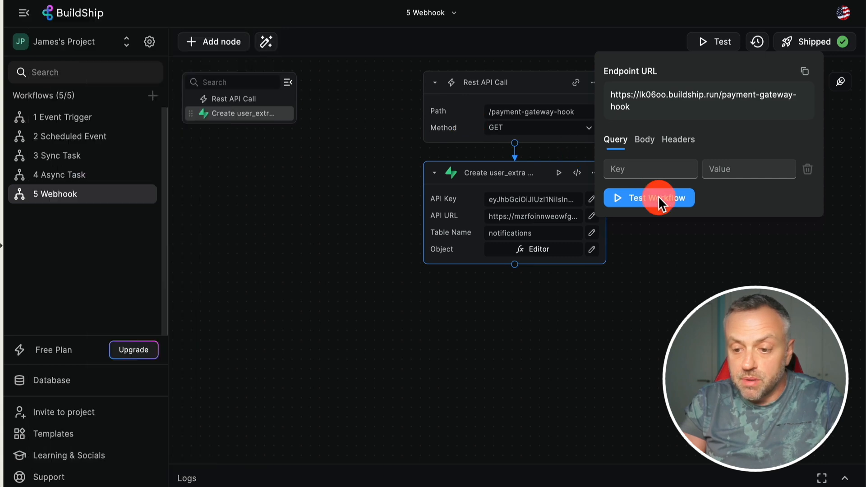
pyautogui.click(704, 484)
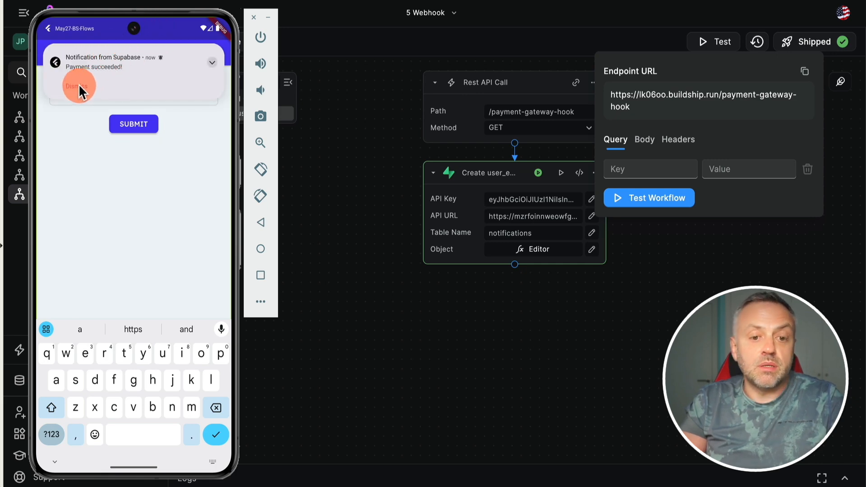
pyautogui.click(82, 85)
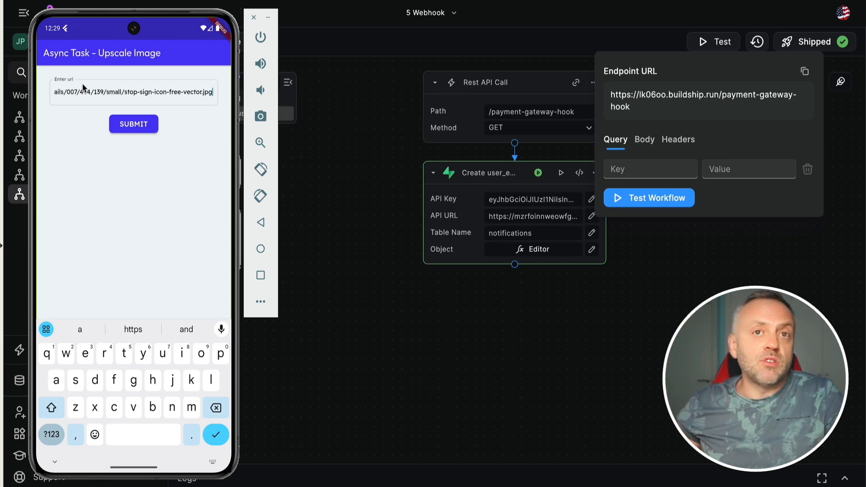
pyautogui.click(569, 14)
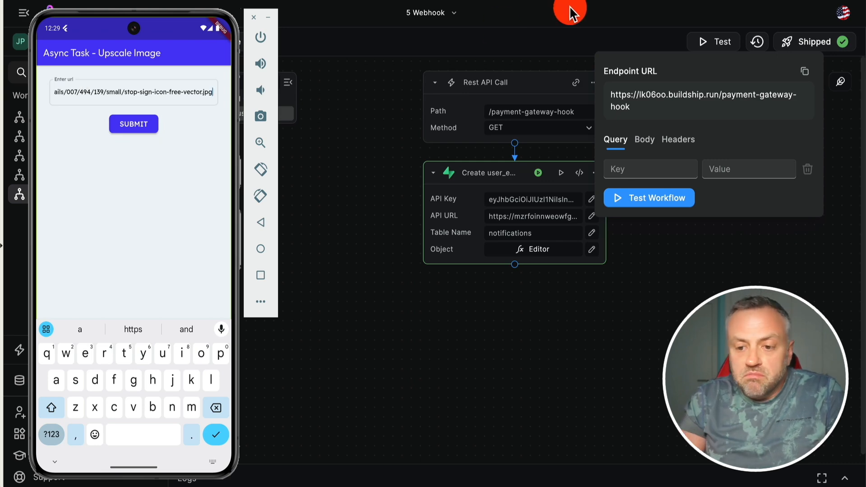
pyautogui.click(762, 334)
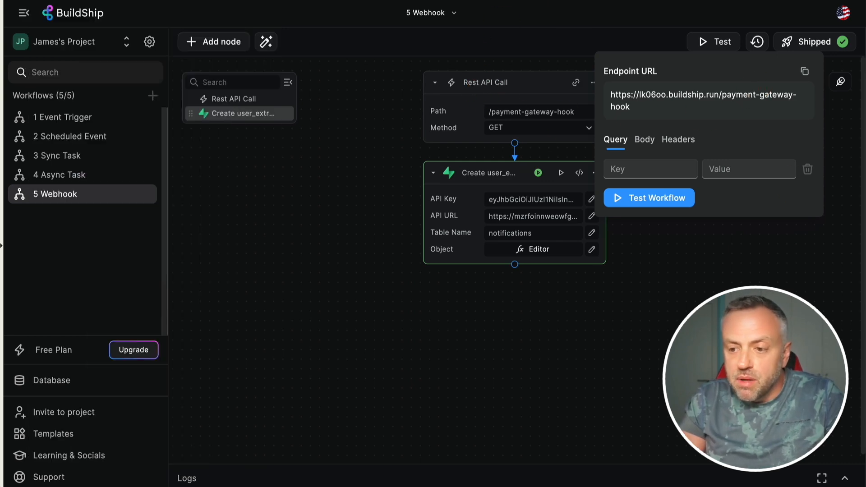
pyautogui.click(702, 277)
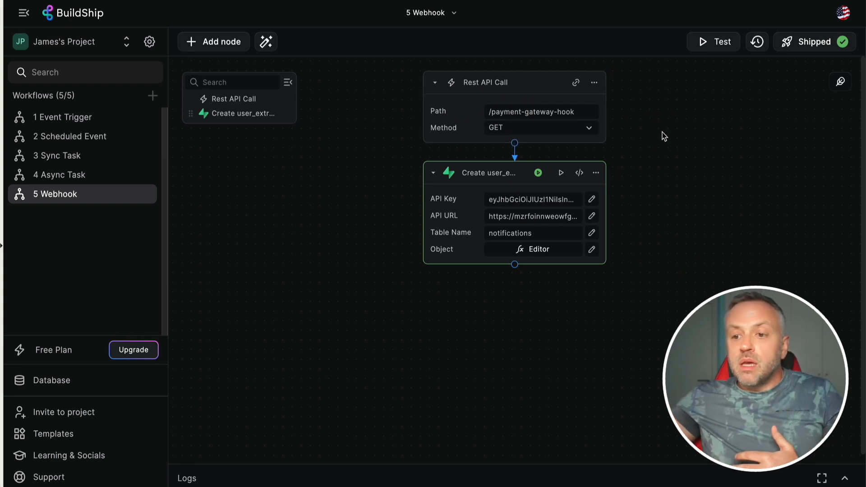
# Browse the node library from the end of the 5 Webhook workflow and close it without adding a node.
pyautogui.click(632, 363)
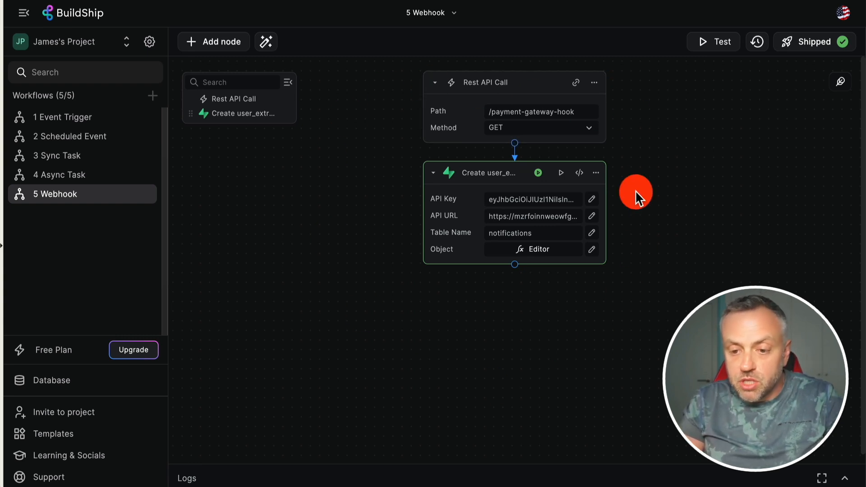
pyautogui.click(515, 265)
pyautogui.scroll(-5, 395, 340)
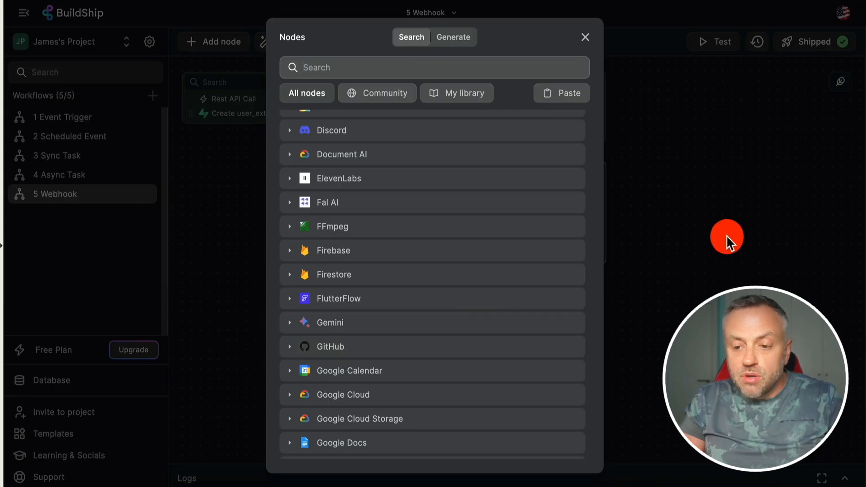
pyautogui.click(673, 87)
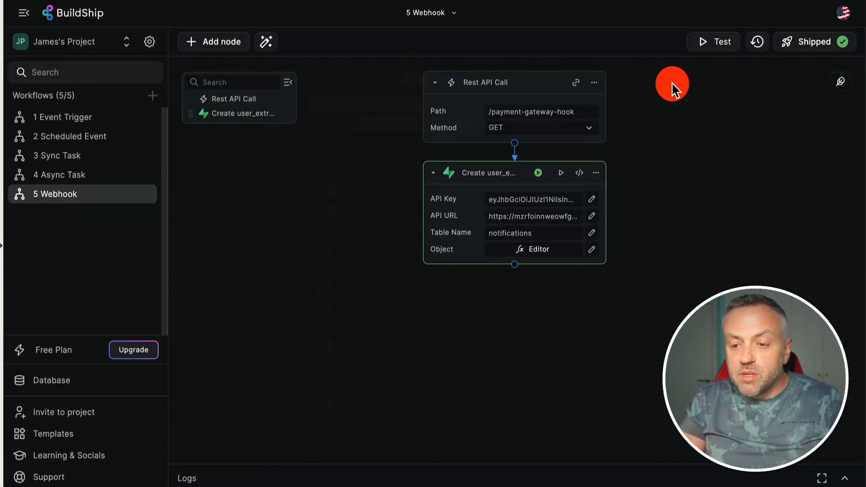
# Delete the Rest API Call trigger from the 5 Webhook workflow and add an Email Trigger in its place.
pyautogui.click(595, 84)
pyautogui.click(637, 169)
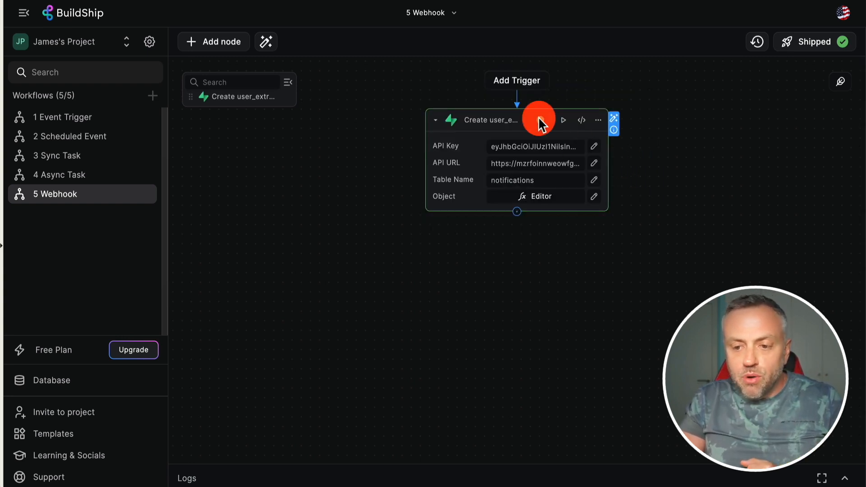
pyautogui.click(520, 82)
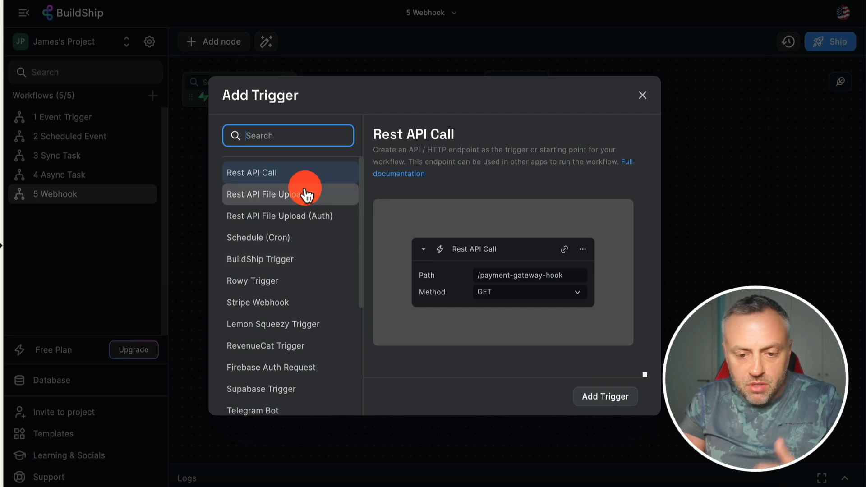
pyautogui.write('email')
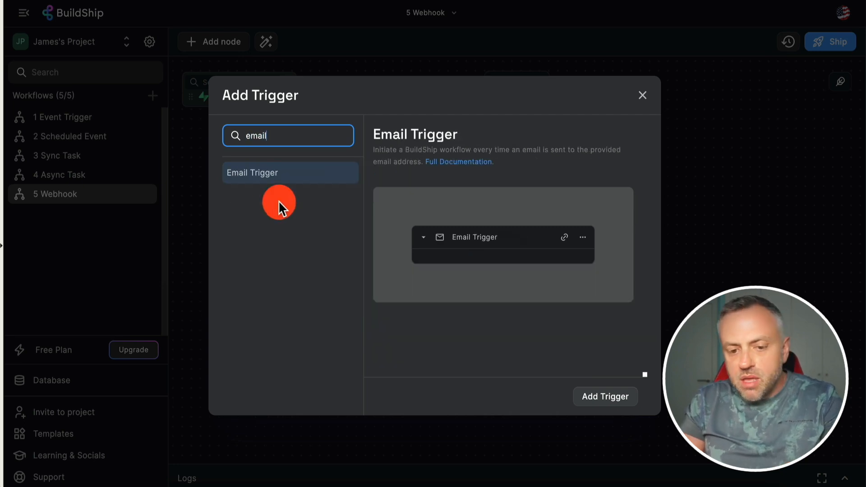
pyautogui.click(285, 180)
pyautogui.click(559, 319)
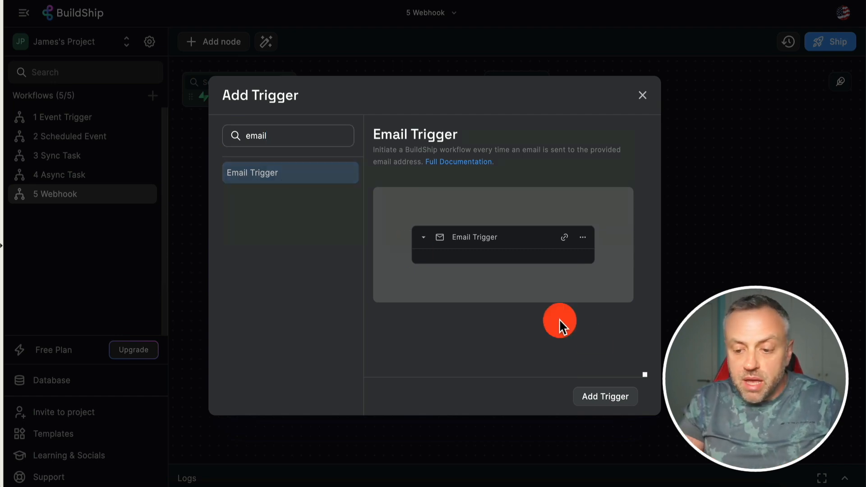
pyautogui.click(615, 400)
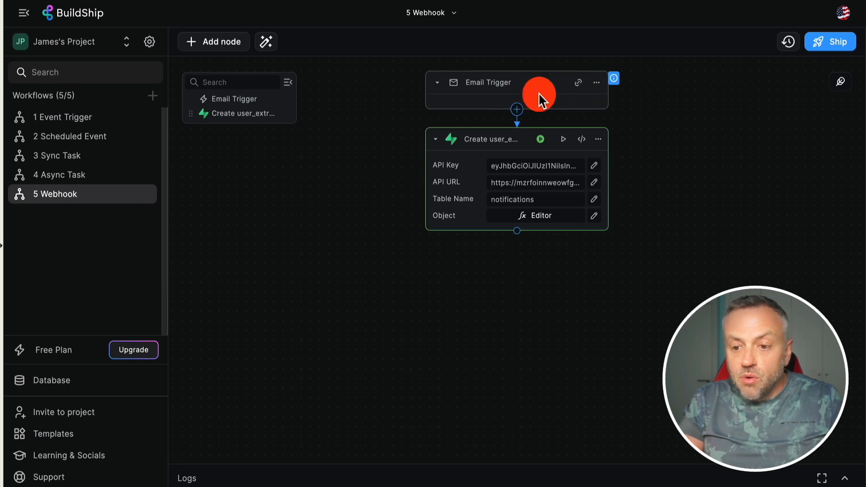
# Remove the Email Trigger and reopen the trigger chooser with the "mail" search cleared to list all triggers.
pyautogui.click(467, 87)
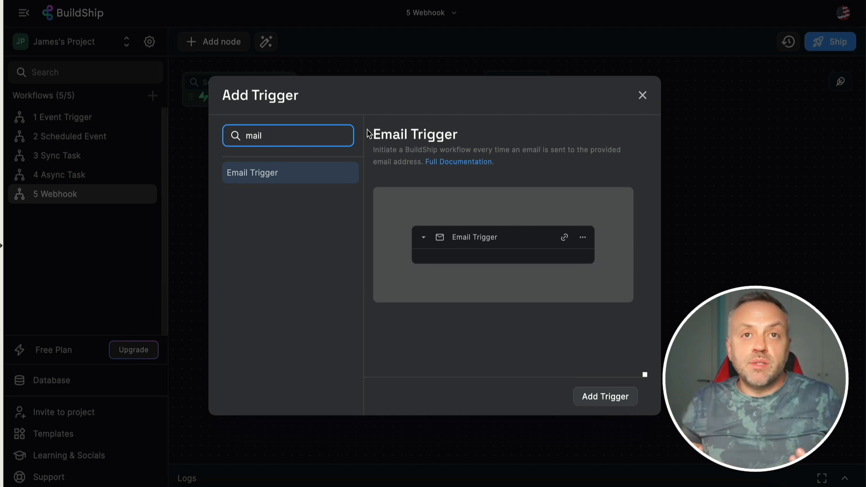
pyautogui.press('BackSpace')
pyautogui.press('BackSpace')
pyautogui.press('BackSpace')
pyautogui.press('BackSpace')
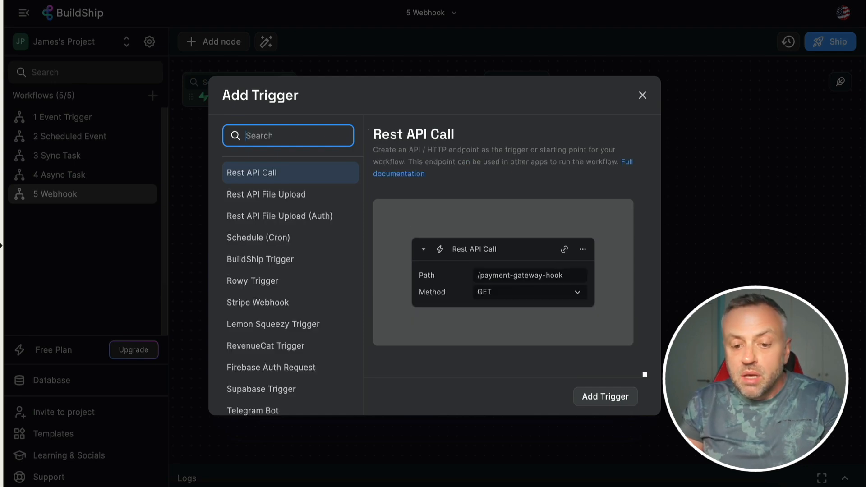